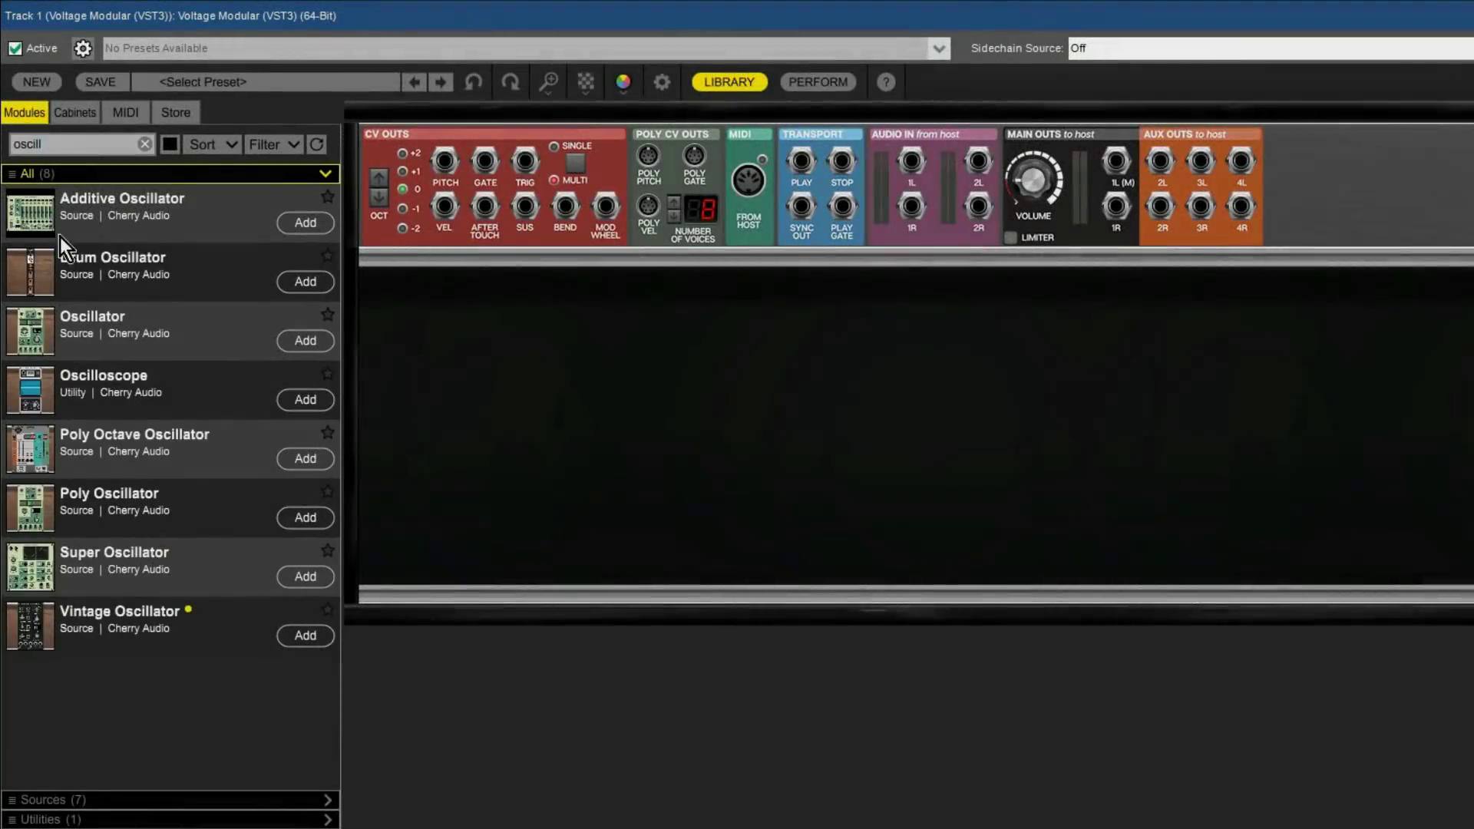
Add Oscillator, Envelope Generator and Amplifier modules side by side in the rack.
{"action": "left_click_drag", "start_coordinate": [111, 313], "coordinate": [503, 295]}
{"action": "left_click", "coordinate": [144, 144]}
{"action": "type", "text": "envel"}
{"action": "left_click_drag", "start_coordinate": [112, 261], "coordinate": [613, 307]}
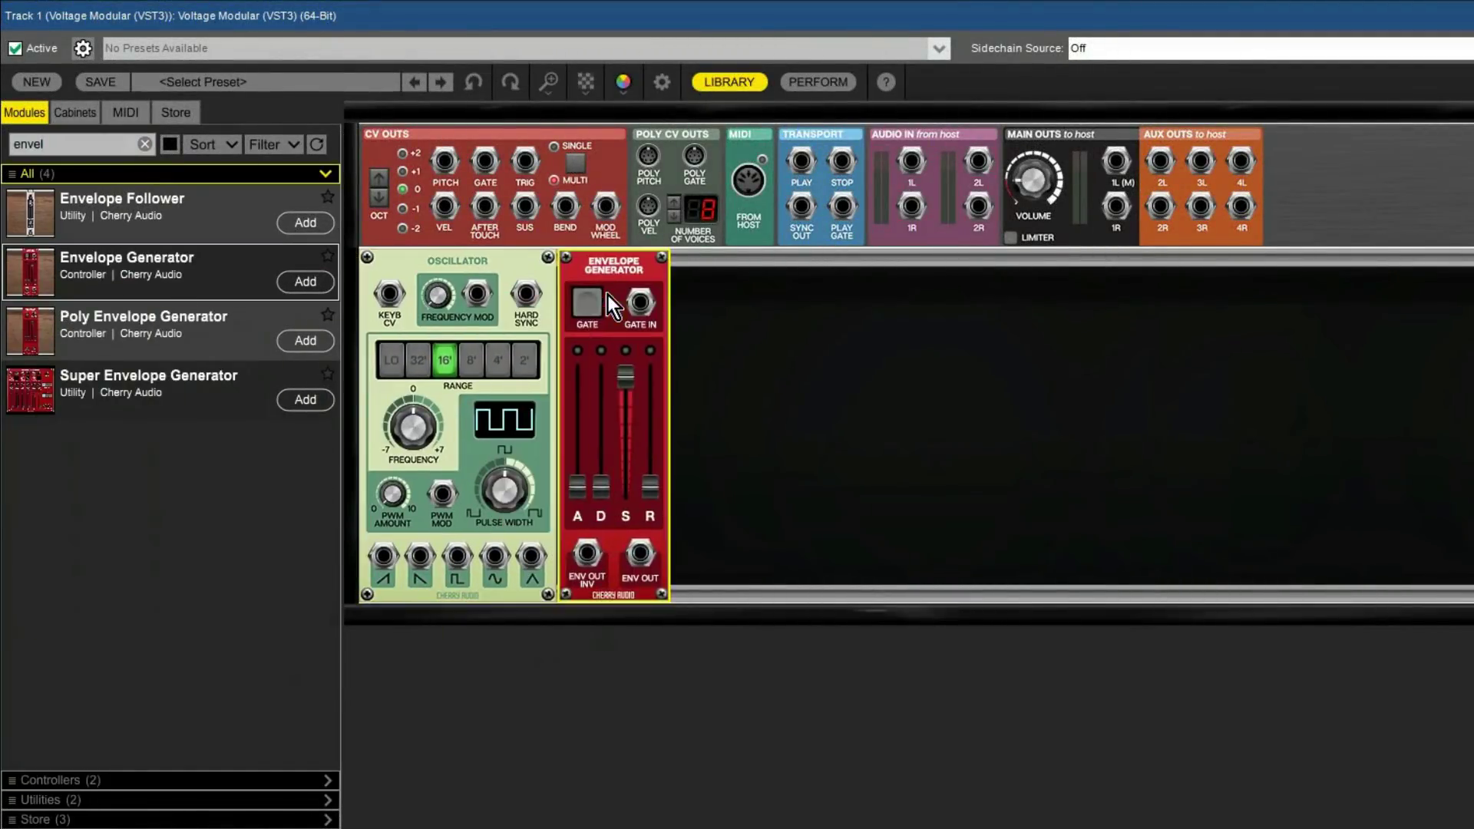
{"action": "left_click", "coordinate": [144, 144]}
{"action": "type", "text": "ampli"}
{"action": "left_click_drag", "start_coordinate": [112, 211], "coordinate": [726, 307]}
Patch keyboard pitch to KEYB CV, gate to envelope, envelope to amplifier CV, and sine to amplifier input.
{"action": "left_click_drag", "start_coordinate": [494, 557], "coordinate": [1090, 383]}
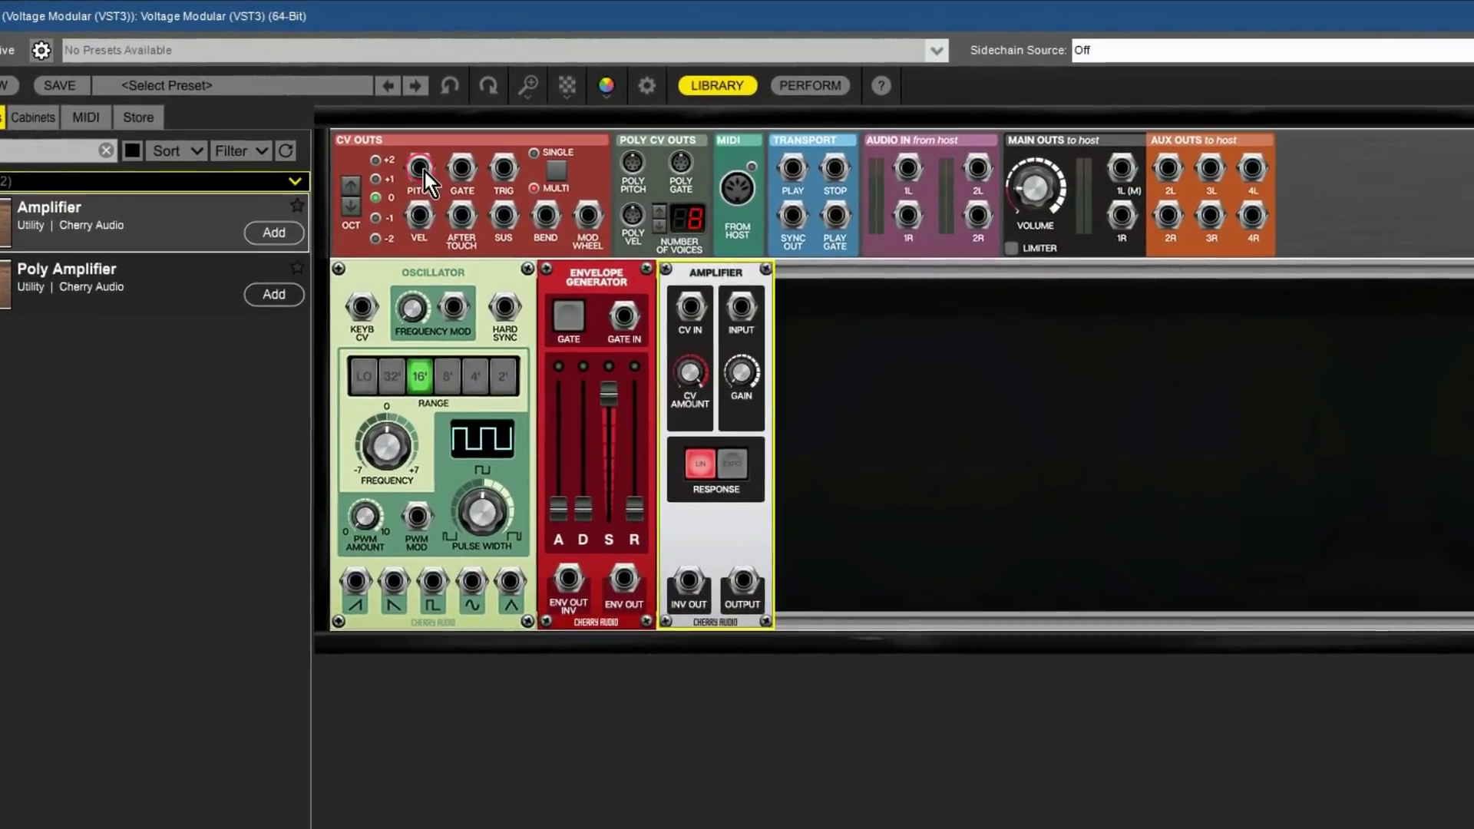
{"action": "left_click_drag", "start_coordinate": [434, 163], "coordinate": [377, 299]}
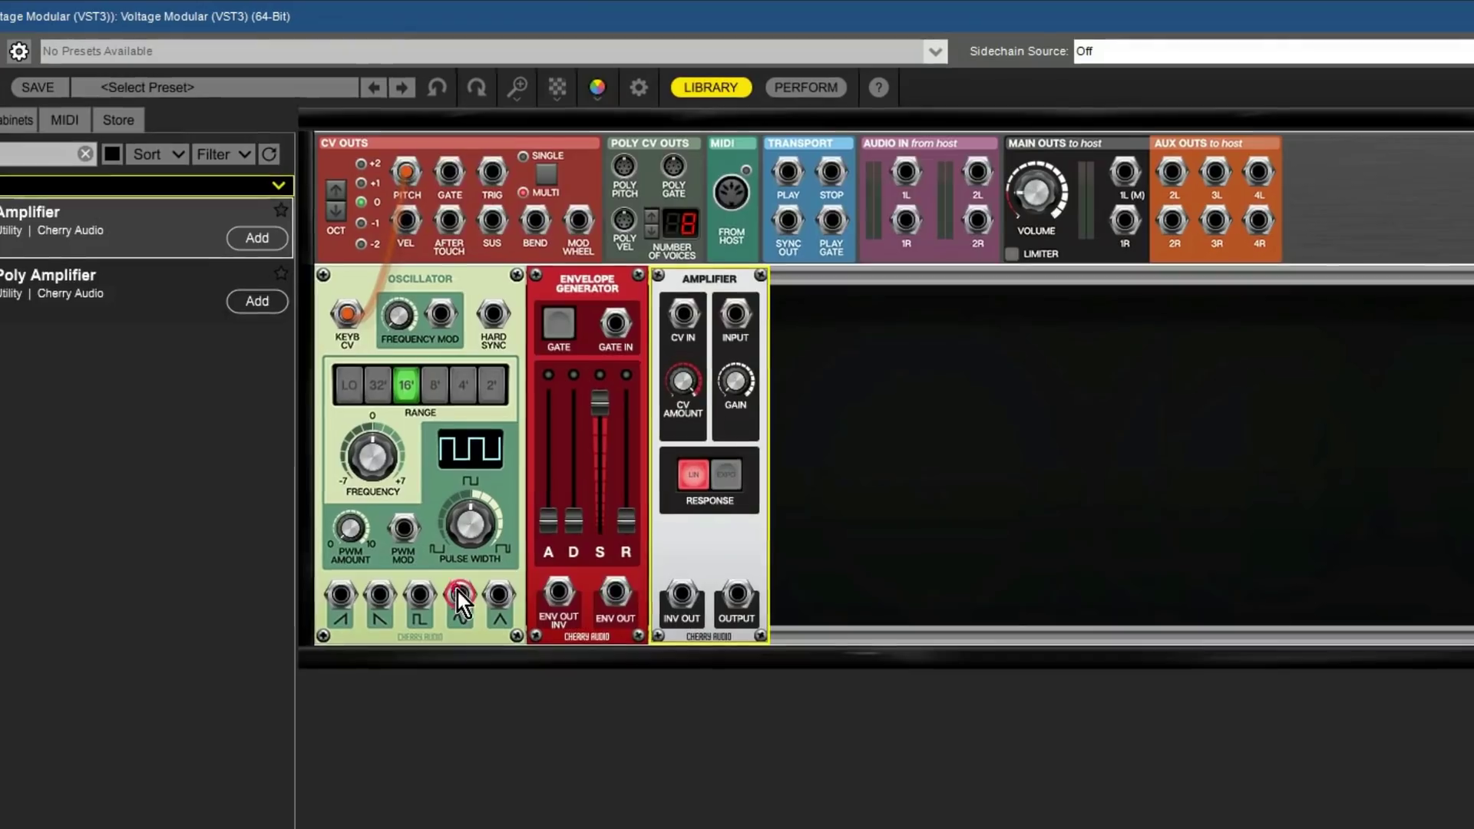
{"action": "left_click_drag", "start_coordinate": [458, 591], "coordinate": [1109, 360]}
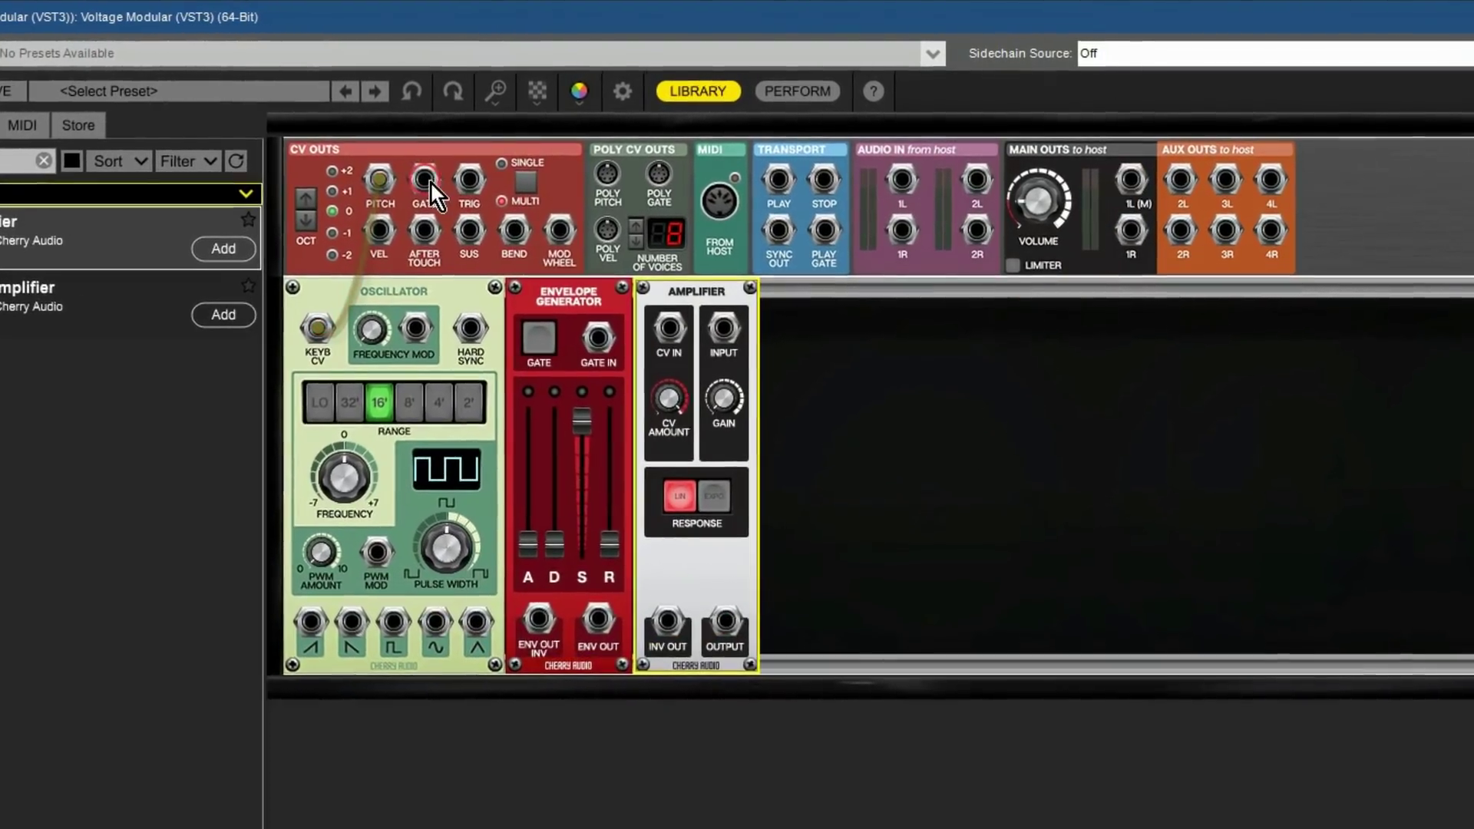
{"action": "left_click_drag", "start_coordinate": [430, 181], "coordinate": [595, 338]}
{"action": "left_click_drag", "start_coordinate": [598, 618], "coordinate": [670, 331]}
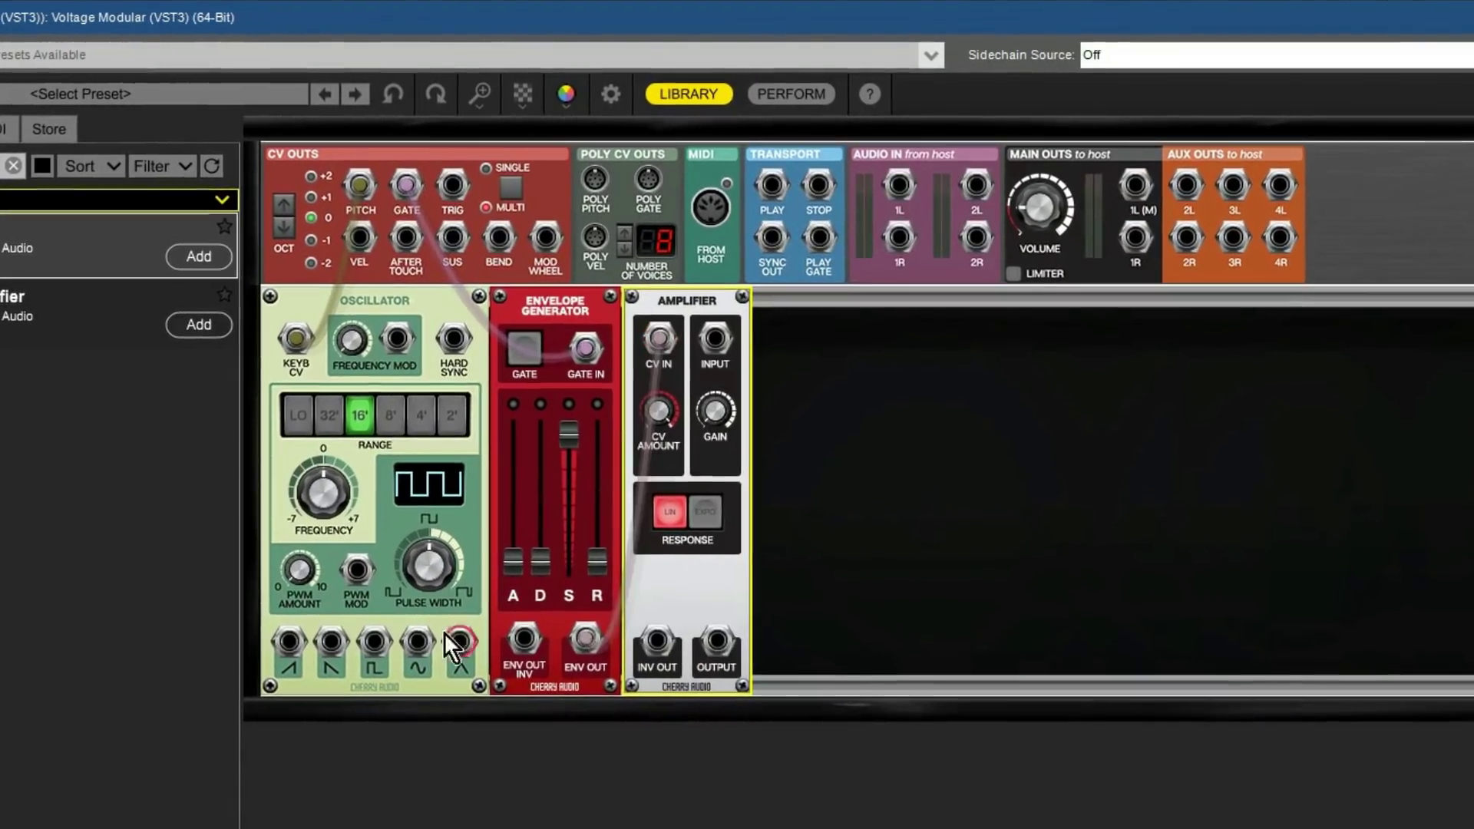
{"action": "left_click_drag", "start_coordinate": [436, 620], "coordinate": [723, 329]}
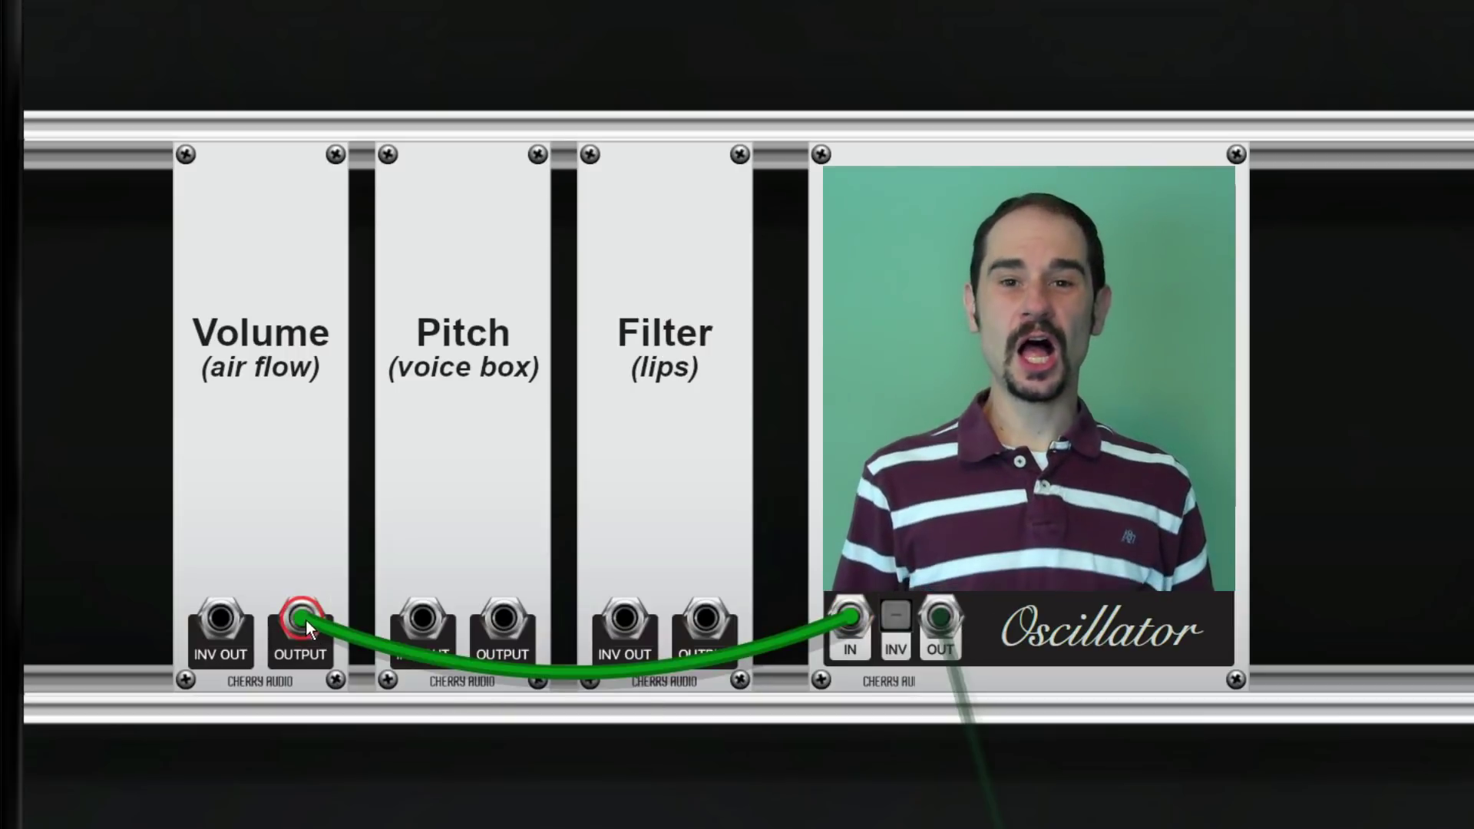
Move the Oscillator input cable from the Volume output, through Pitch, to the Filter output.
{"action": "left_click_drag", "start_coordinate": [305, 621], "coordinate": [506, 628]}
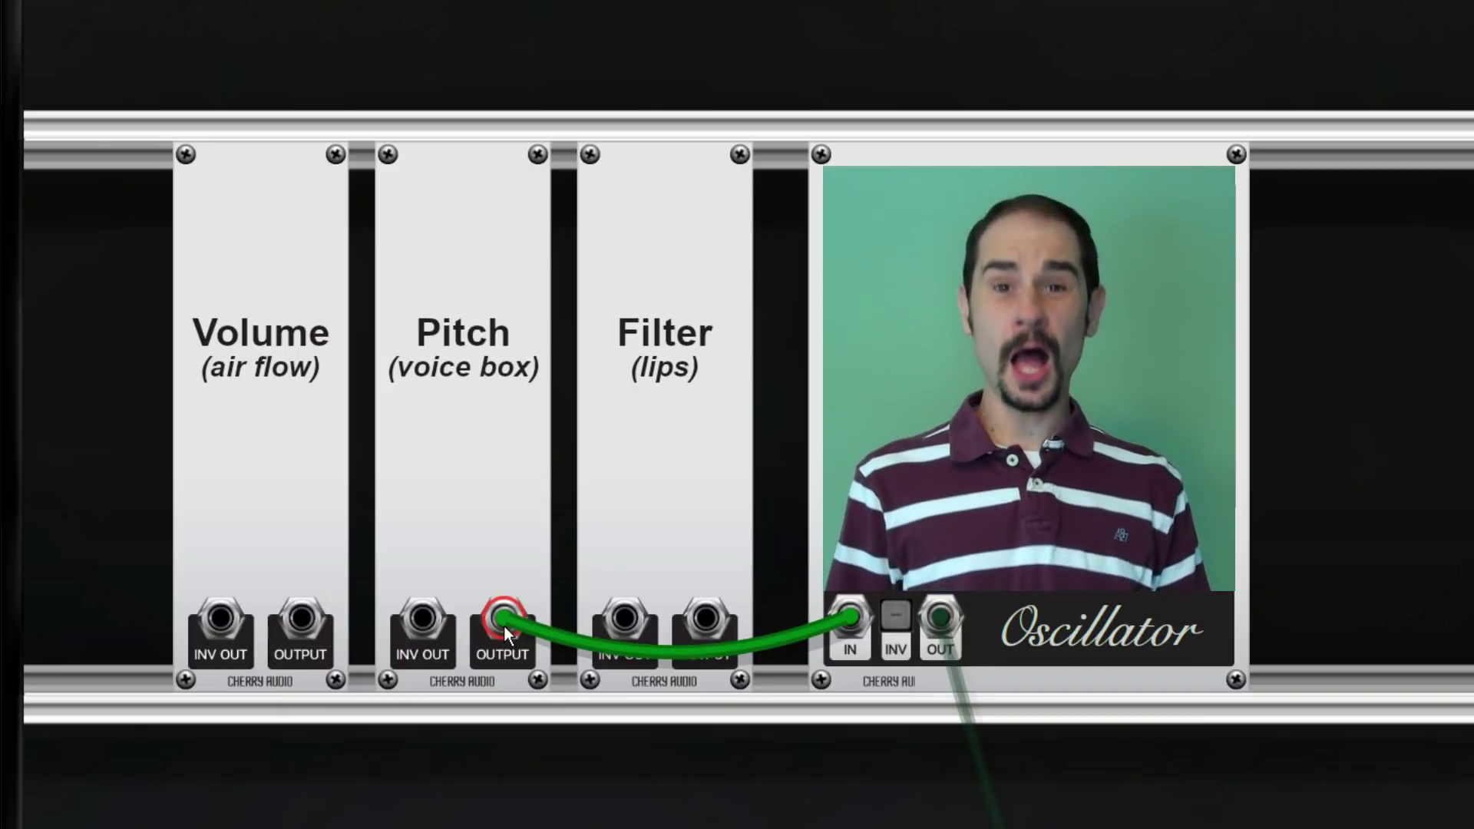
{"action": "left_click_drag", "start_coordinate": [502, 625], "coordinate": [704, 621]}
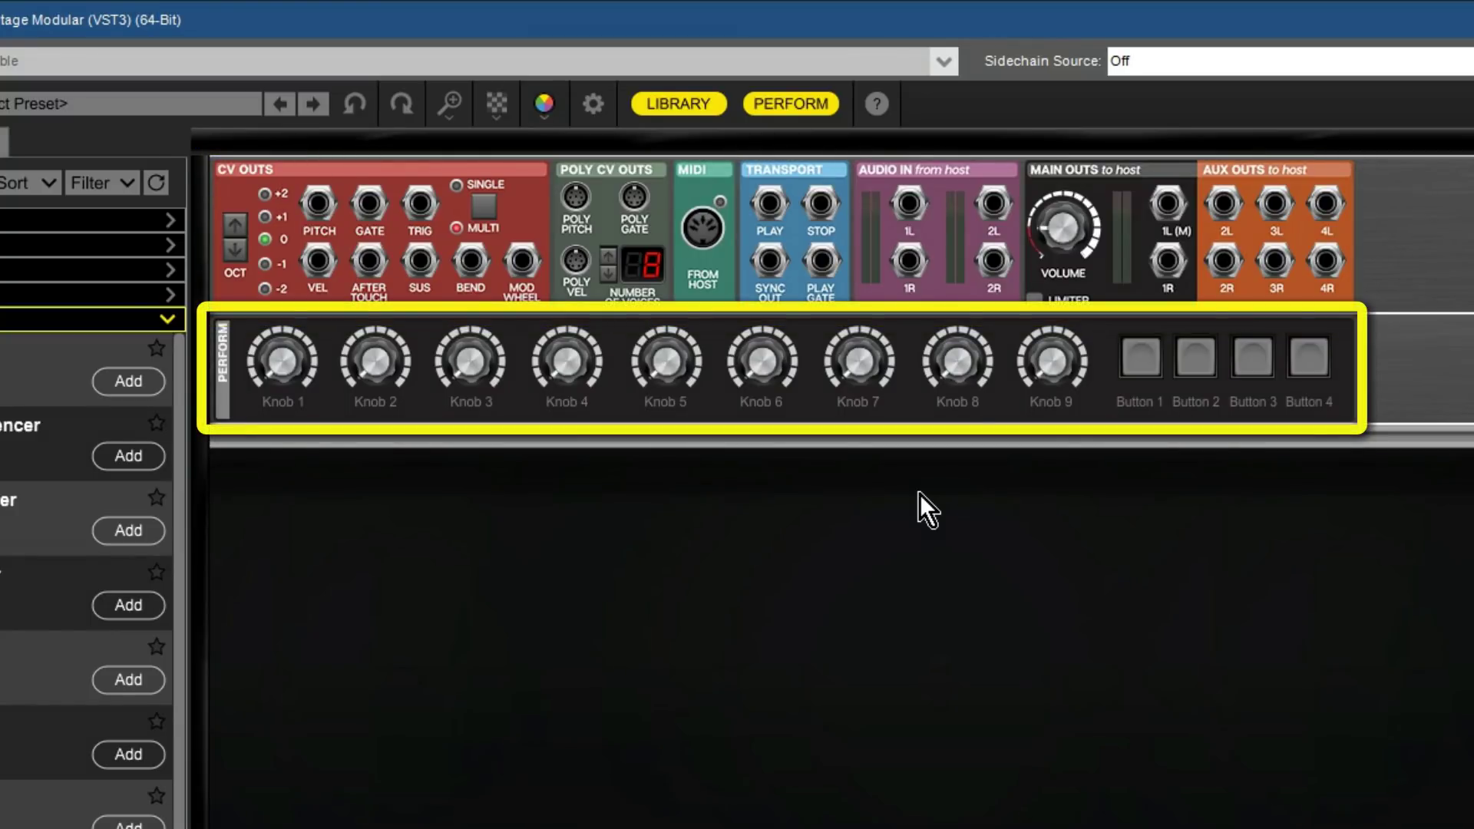
Hide the Perform panel and browse the Processors, Sources, then All 126 library modules.
{"action": "left_click", "coordinate": [784, 107]}
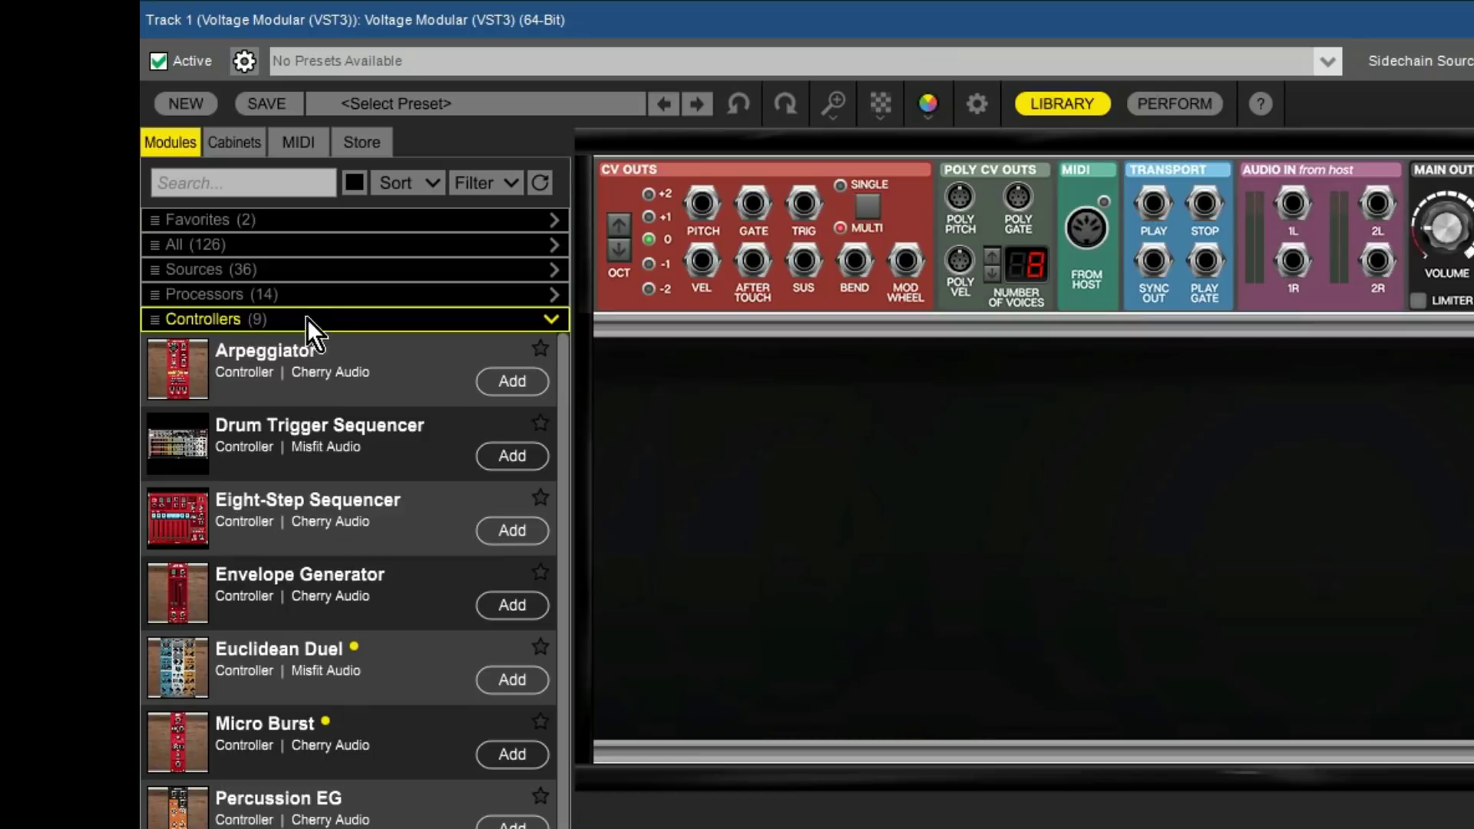
{"action": "left_click", "coordinate": [293, 296]}
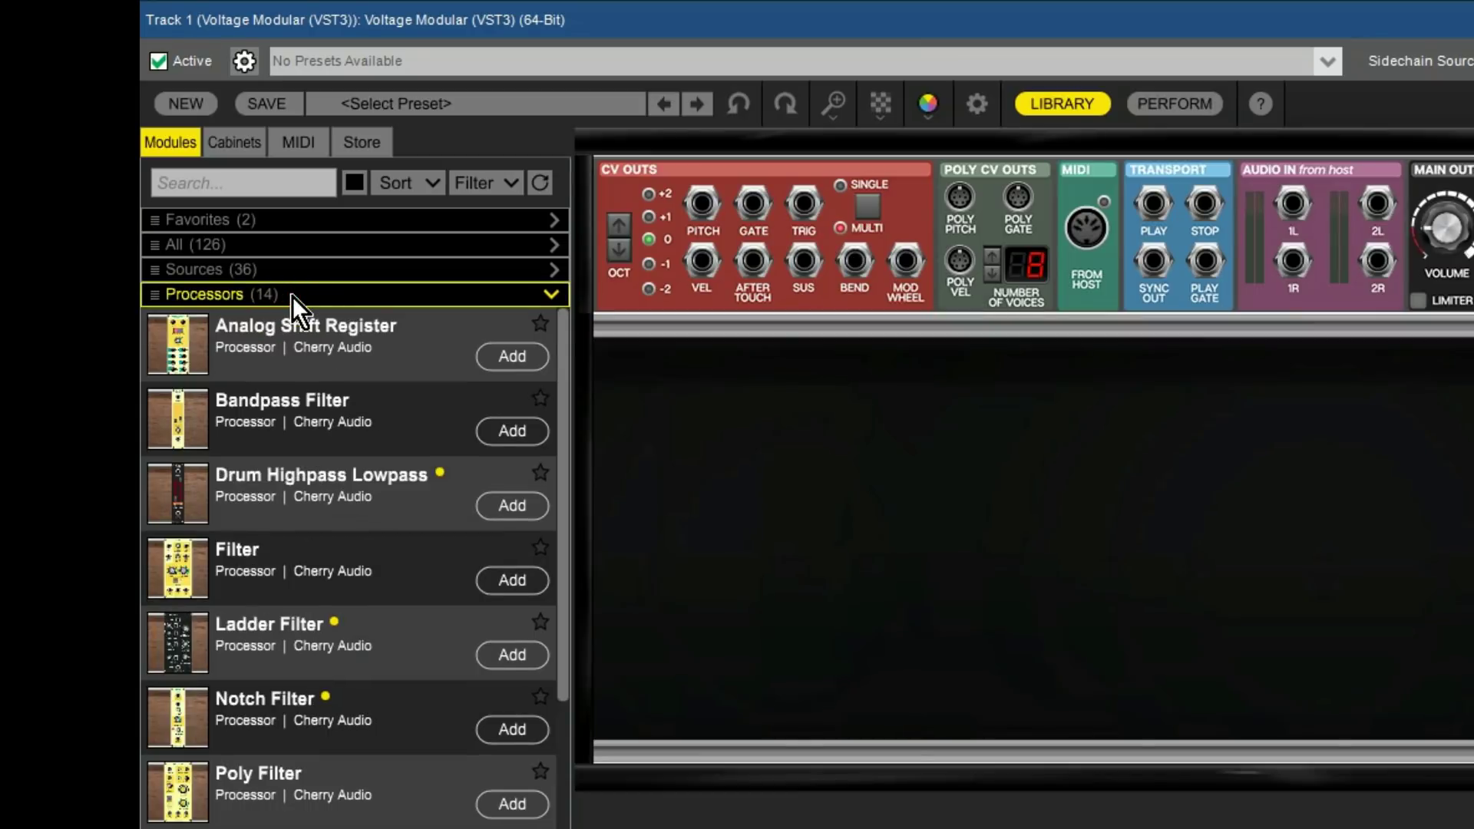
{"action": "left_click", "coordinate": [279, 270]}
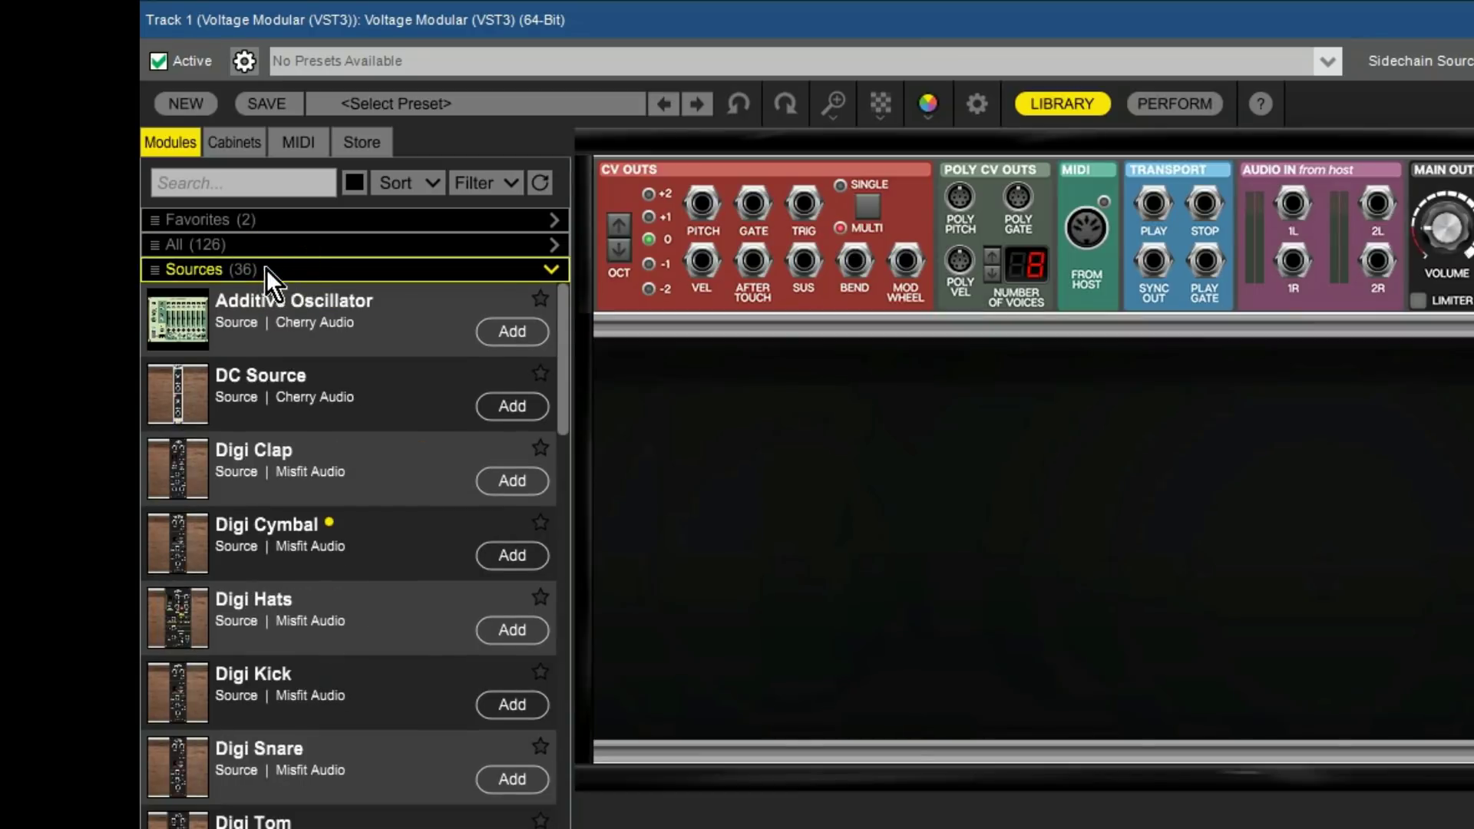
{"action": "left_click", "coordinate": [259, 247]}
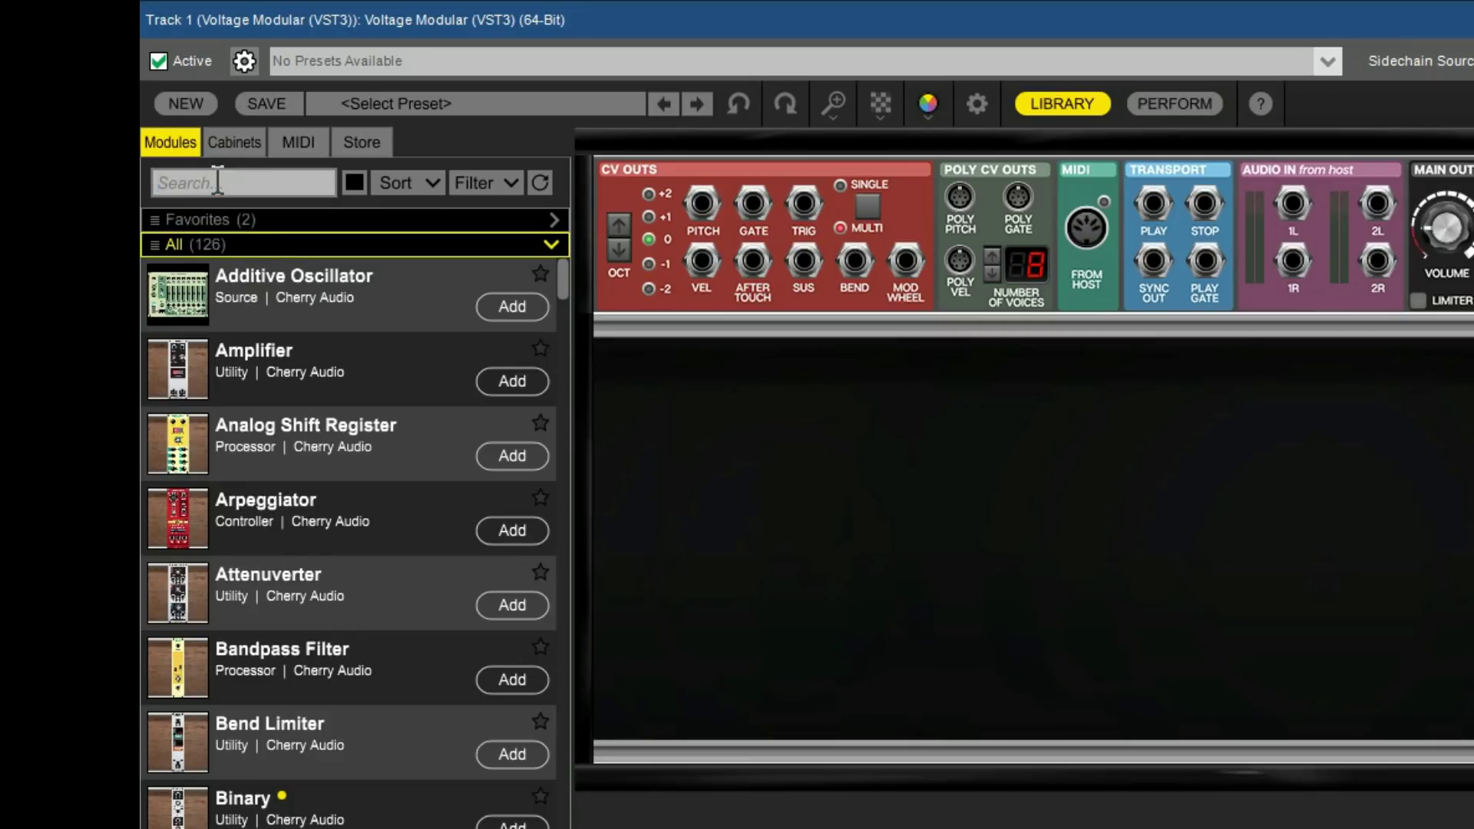
Place Oscillator ('osci') and Envelope Generator ('envel') in the rack, then filter the library for 'ampli'.
{"action": "type", "text": "oscill"}
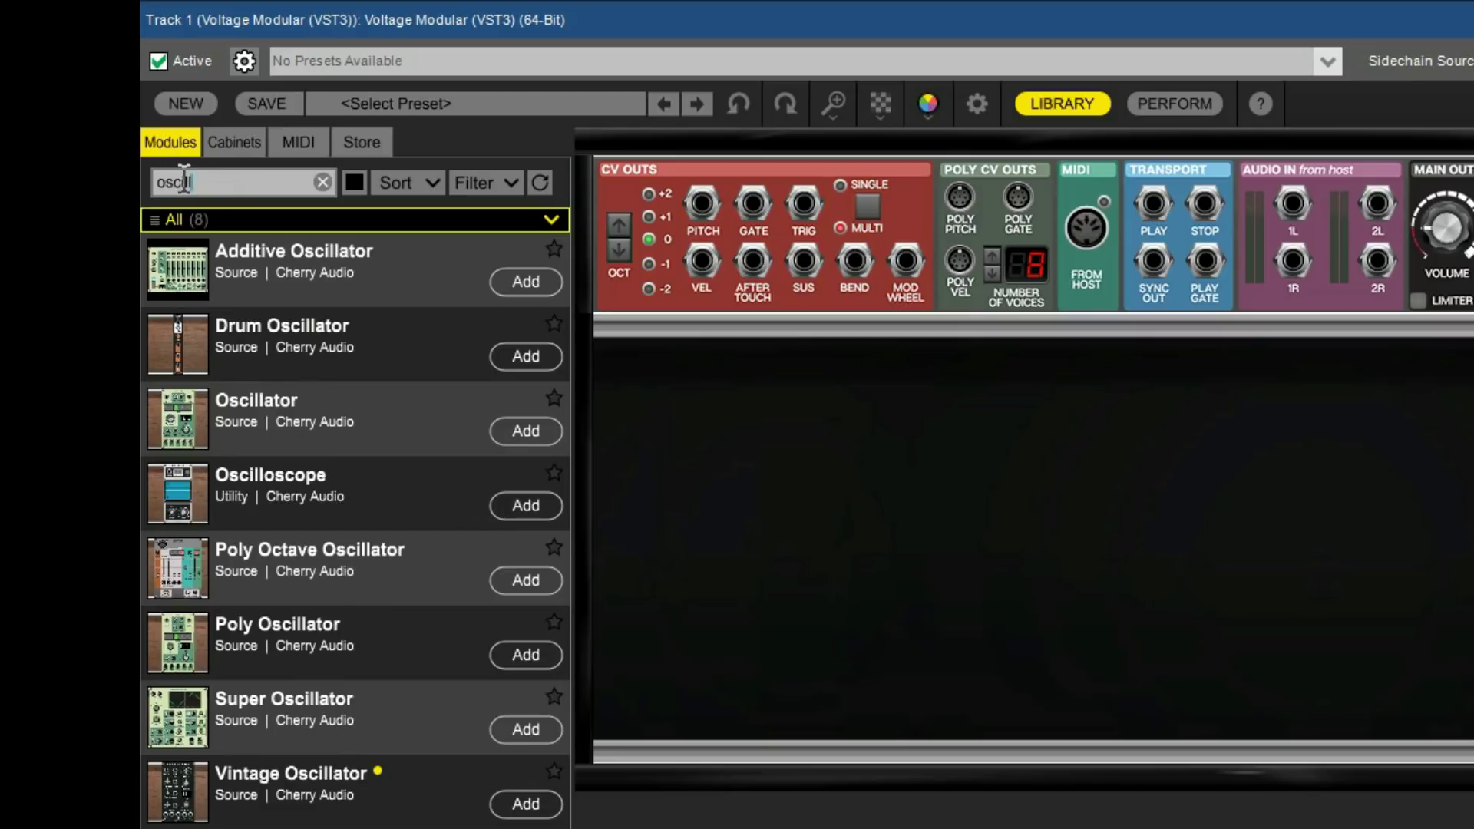
{"action": "left_click_drag", "start_coordinate": [238, 409], "coordinate": [773, 359]}
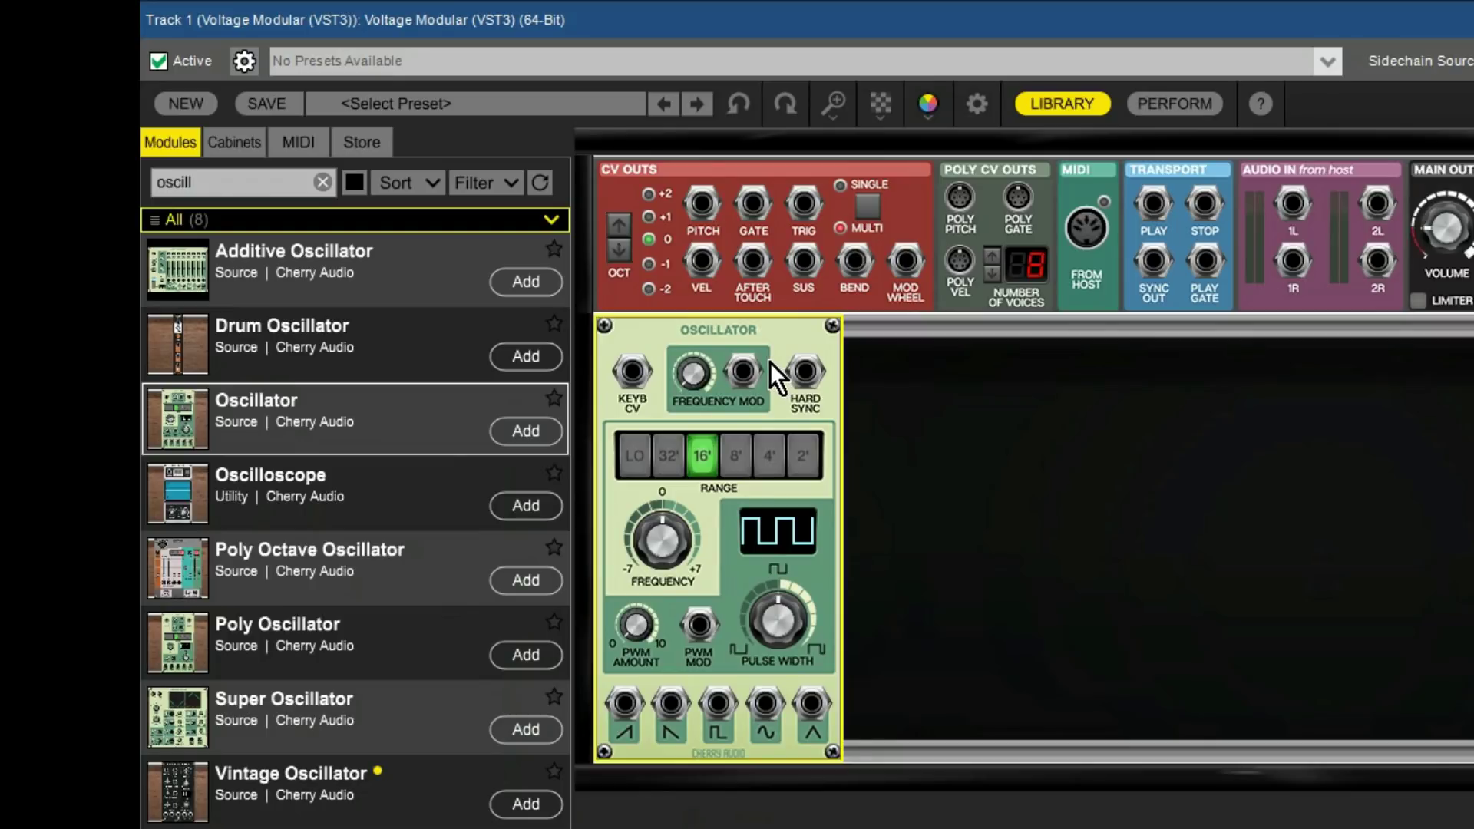
{"action": "left_click", "coordinate": [320, 183]}
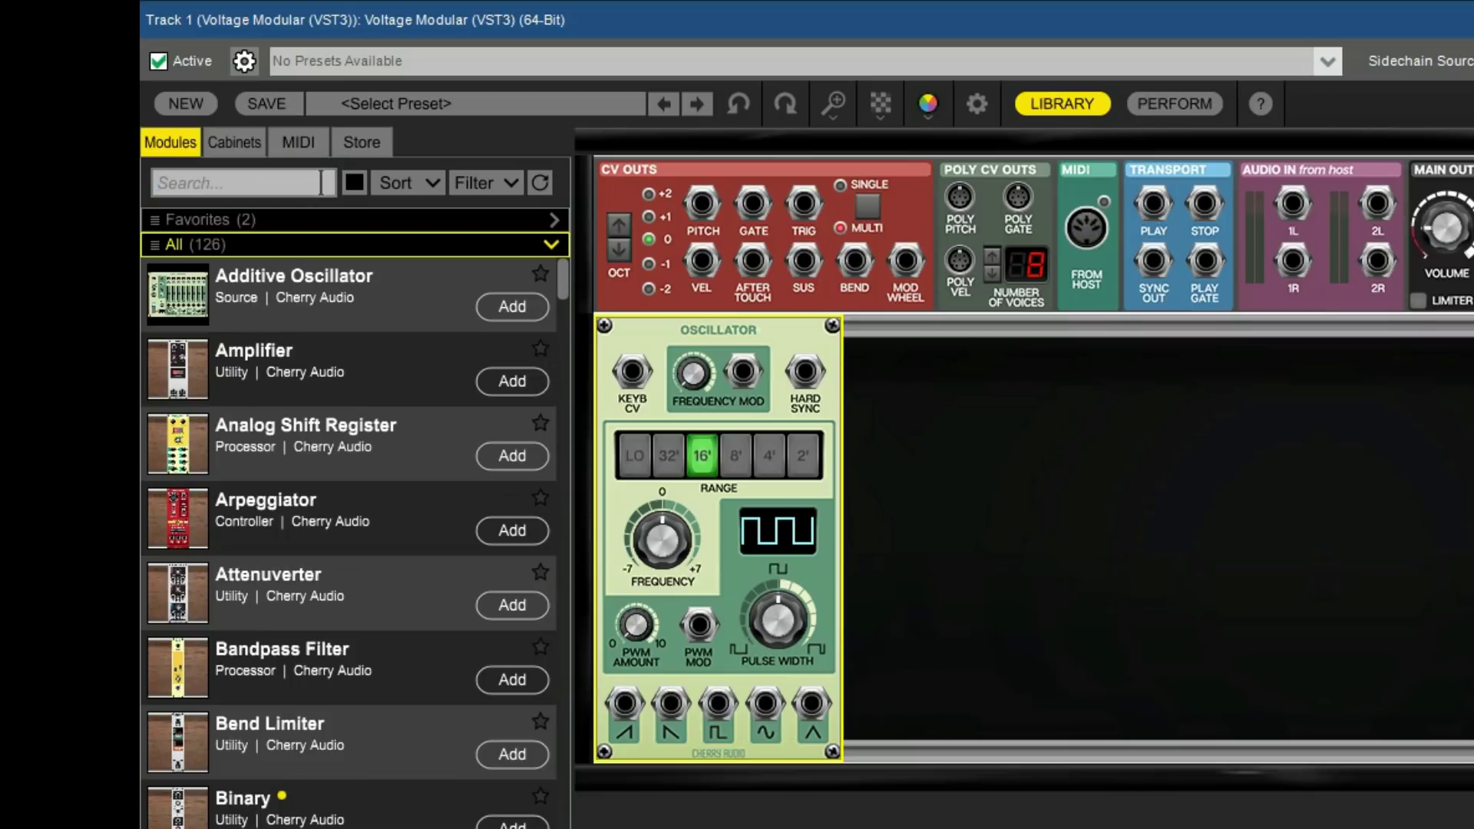
{"action": "type", "text": "envel"}
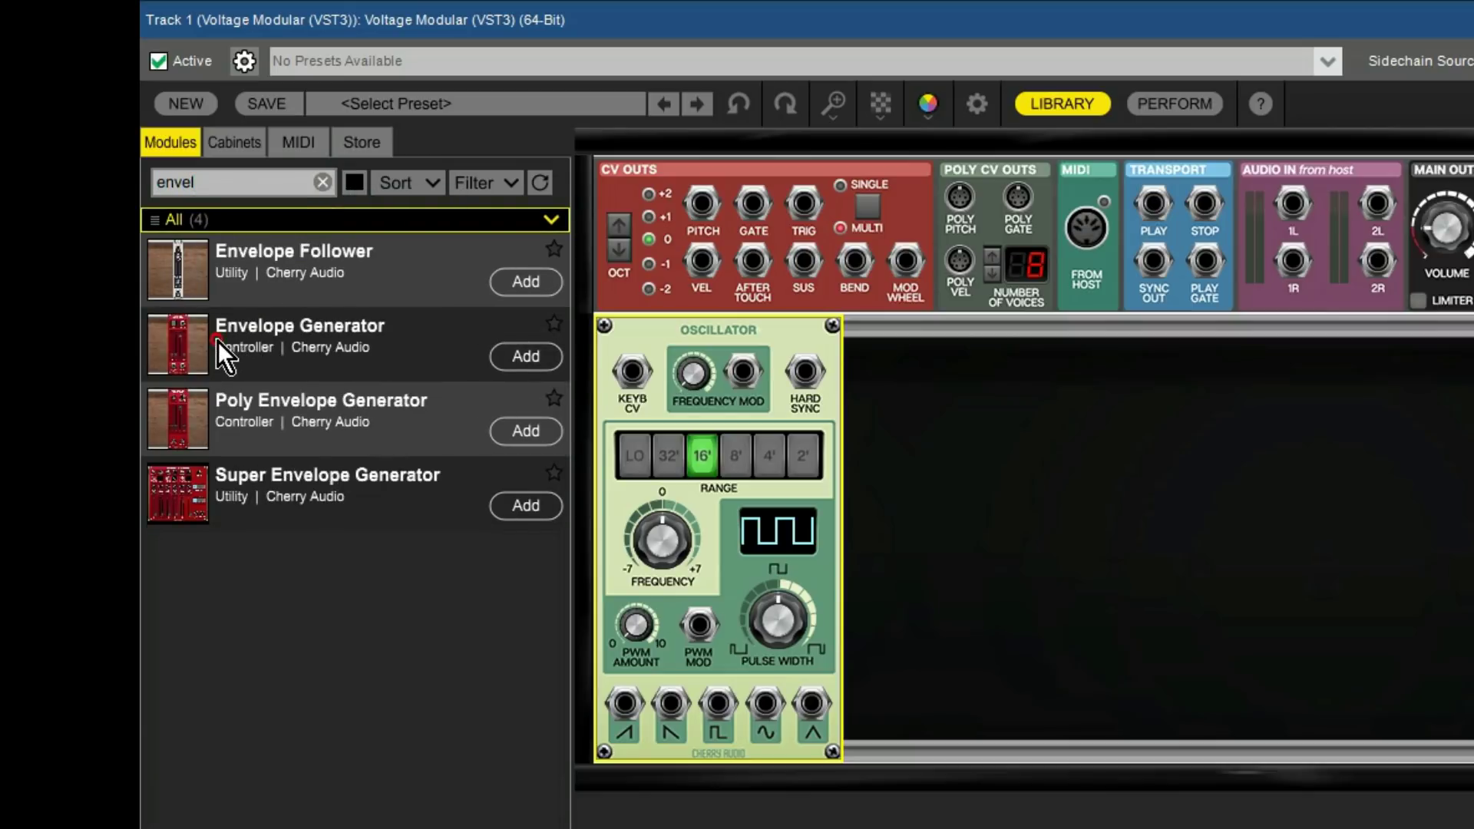
{"action": "left_click_drag", "start_coordinate": [218, 341], "coordinate": [909, 372]}
{"action": "left_click", "coordinate": [322, 182]}
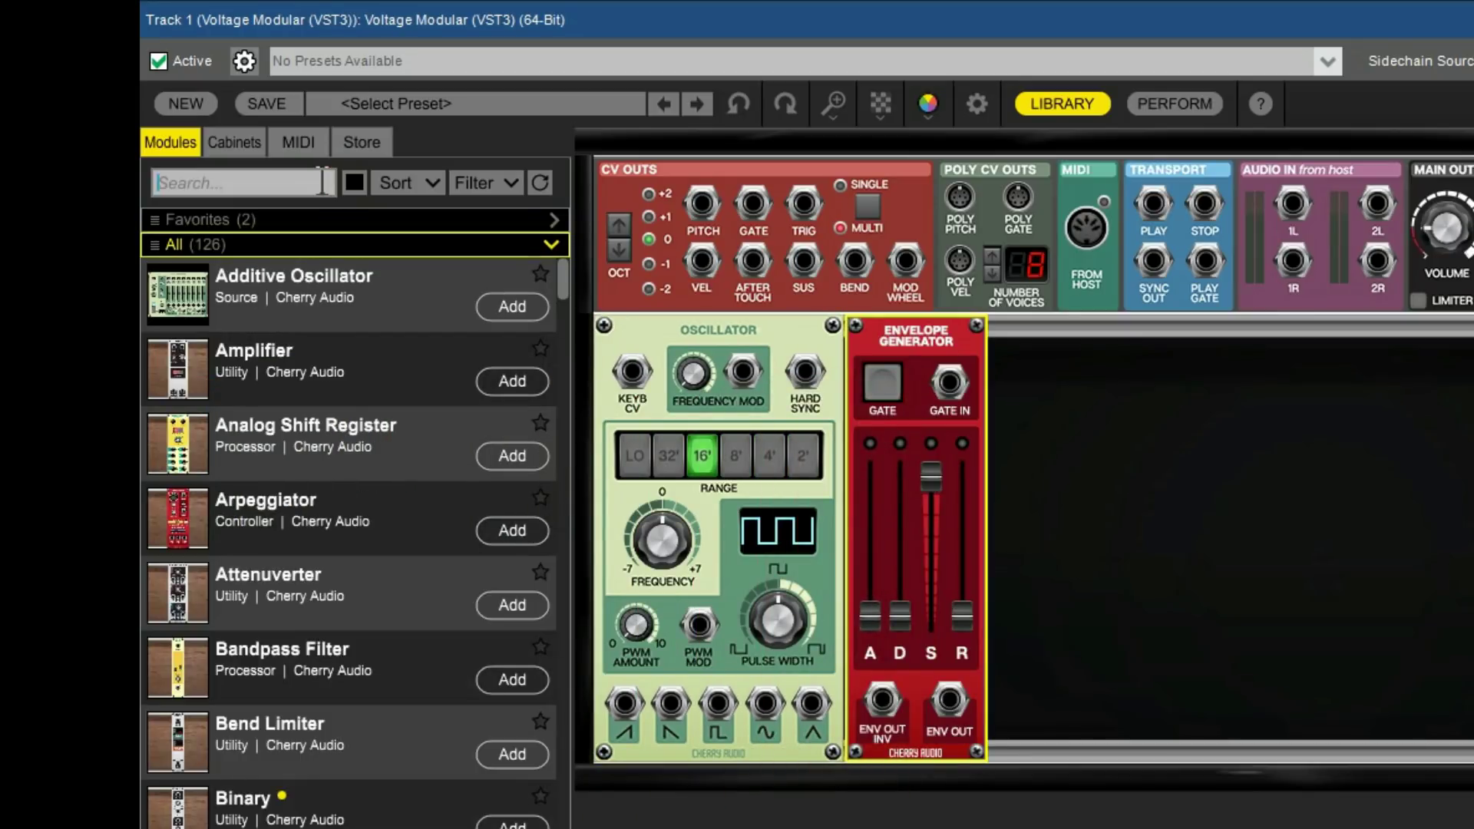
{"action": "type", "text": "ampli"}
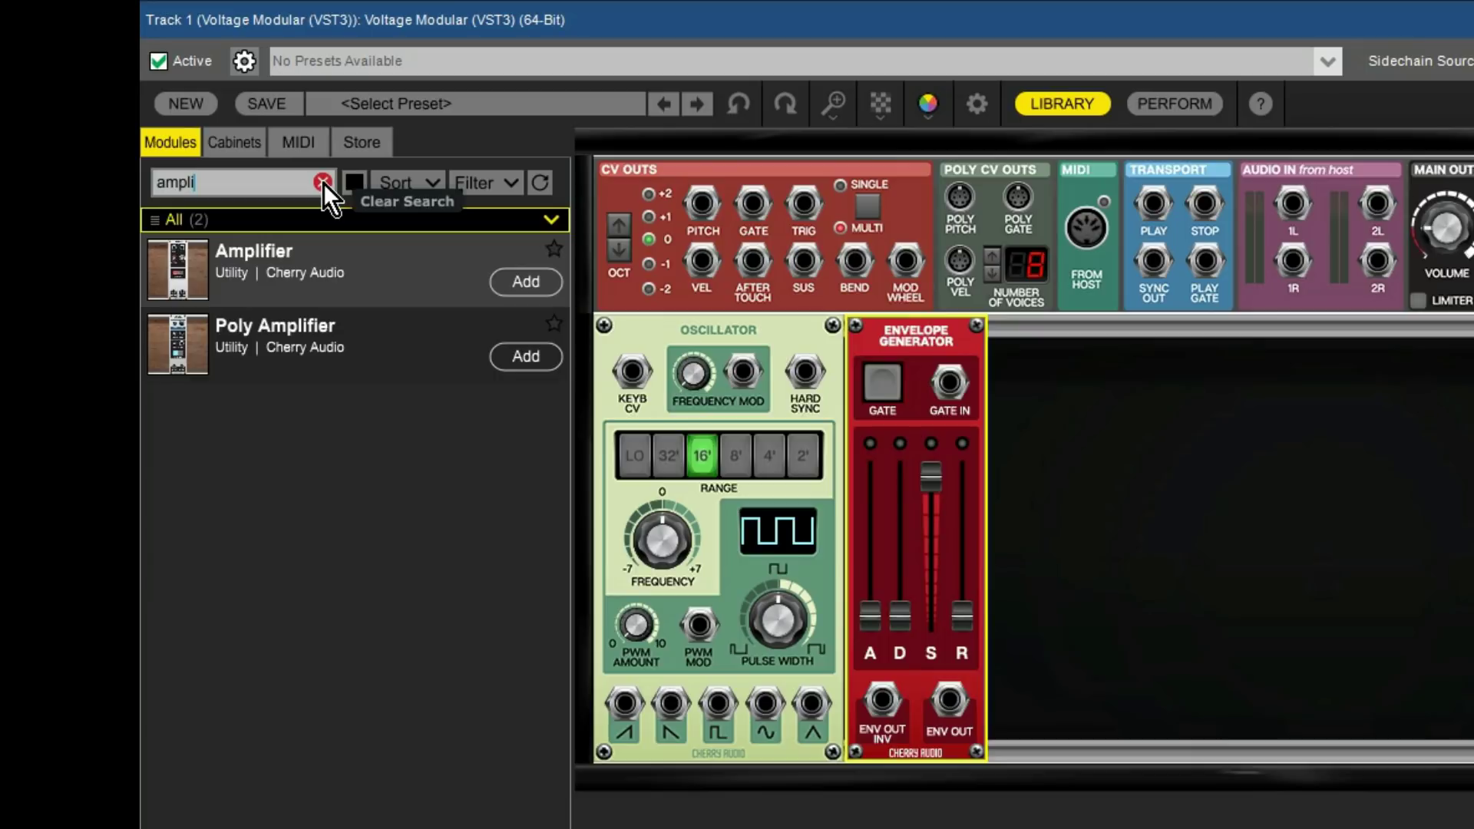
Put the Amplifier module in the slot right of the Envelope Generator.
{"action": "left_click_drag", "start_coordinate": [191, 260], "coordinate": [949, 343]}
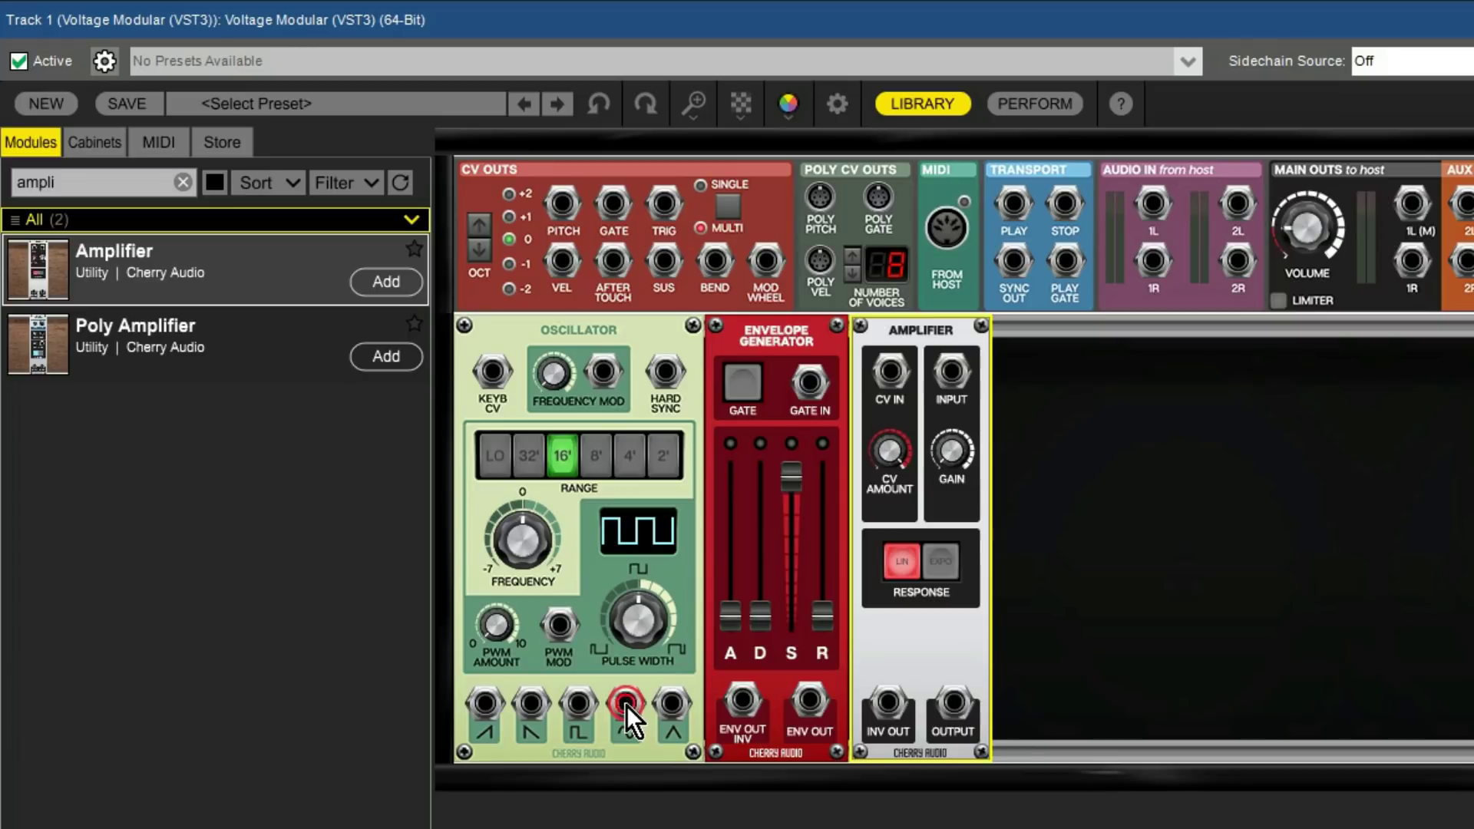
{"action": "left_click_drag", "start_coordinate": [628, 706], "coordinate": [954, 375]}
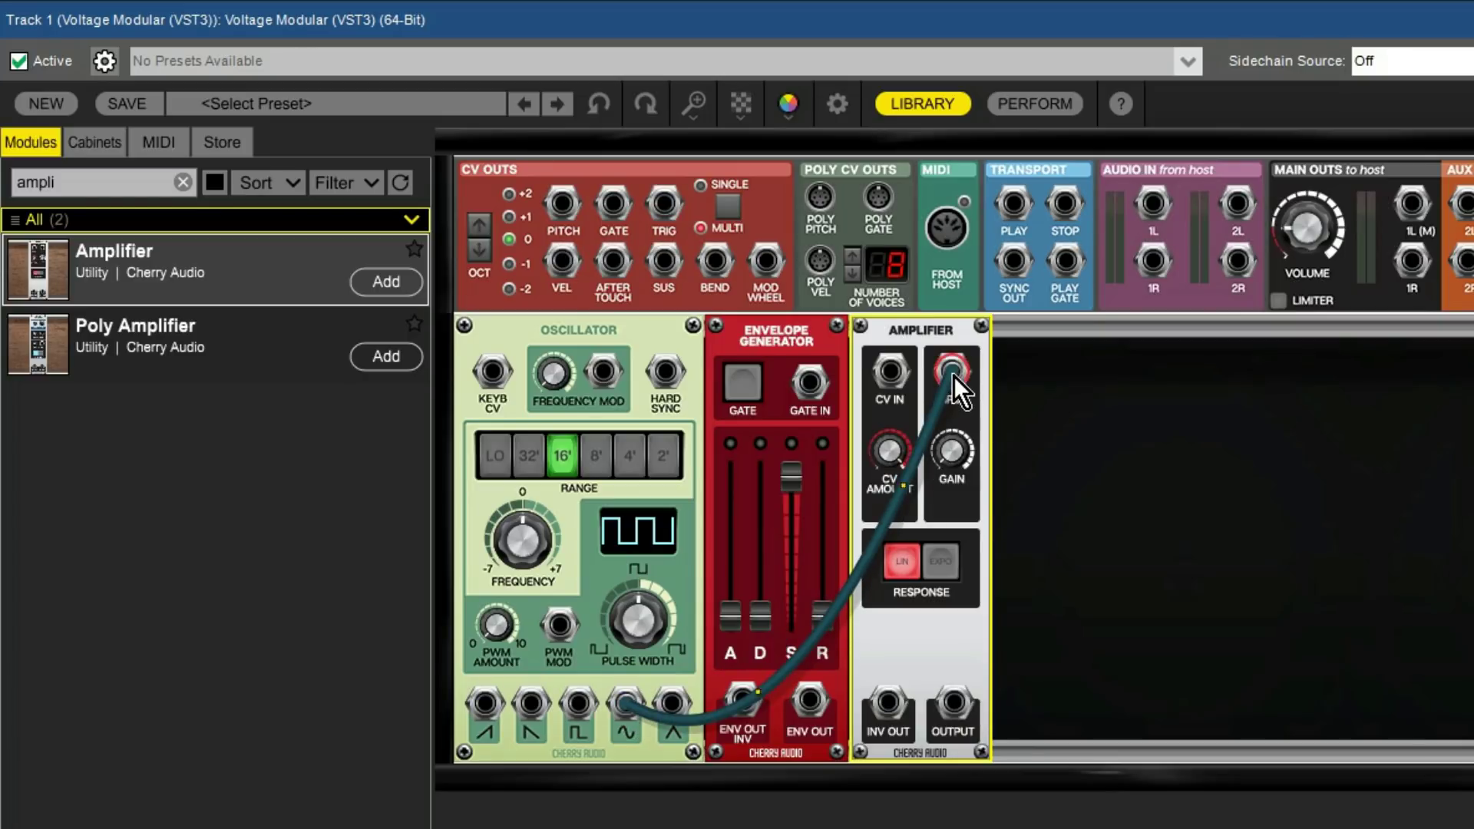
{"action": "left_click_drag", "start_coordinate": [952, 373], "coordinate": [1092, 396]}
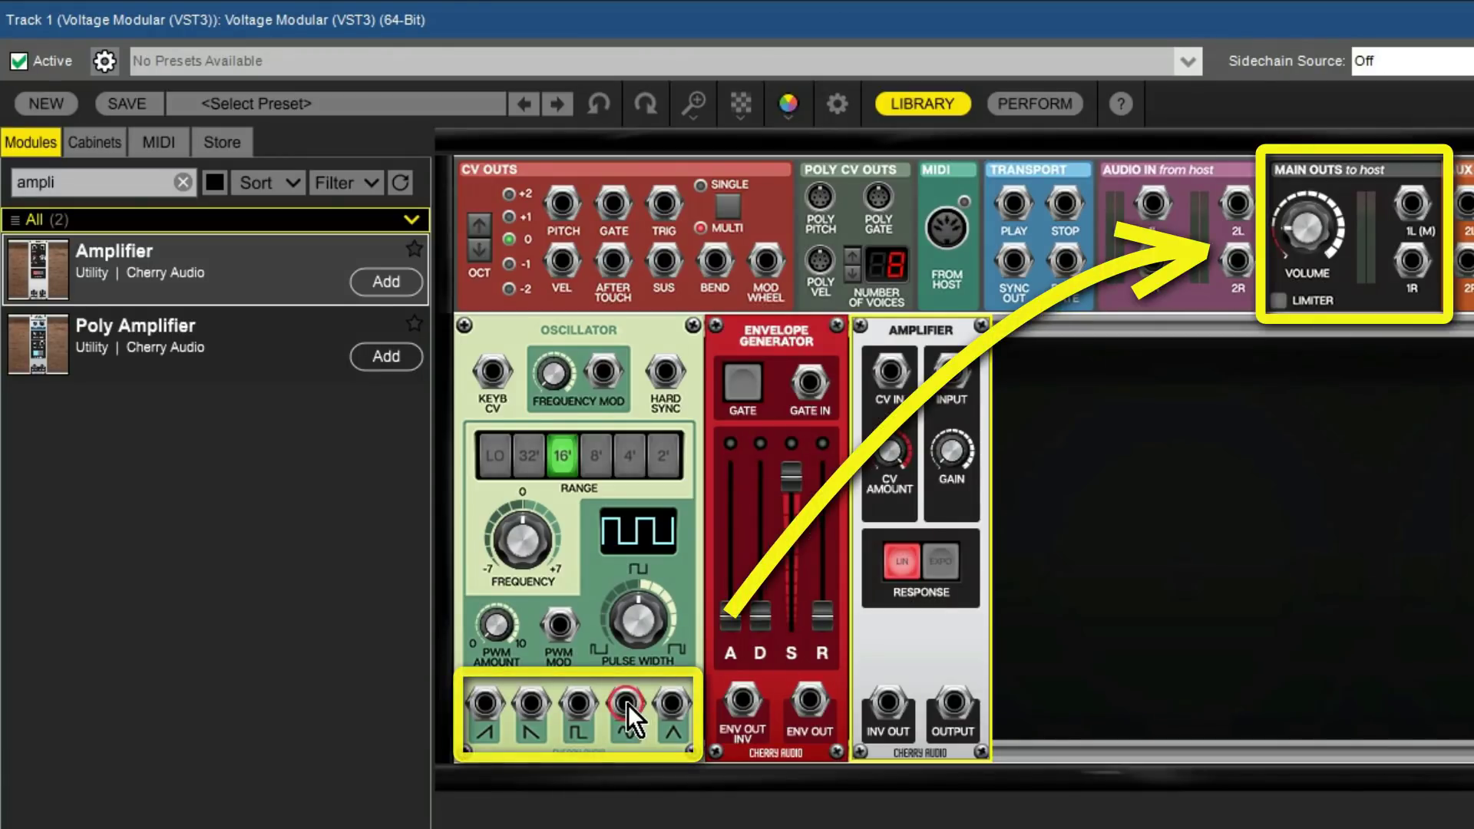
{"action": "left_click_drag", "start_coordinate": [628, 704], "coordinate": [1417, 201]}
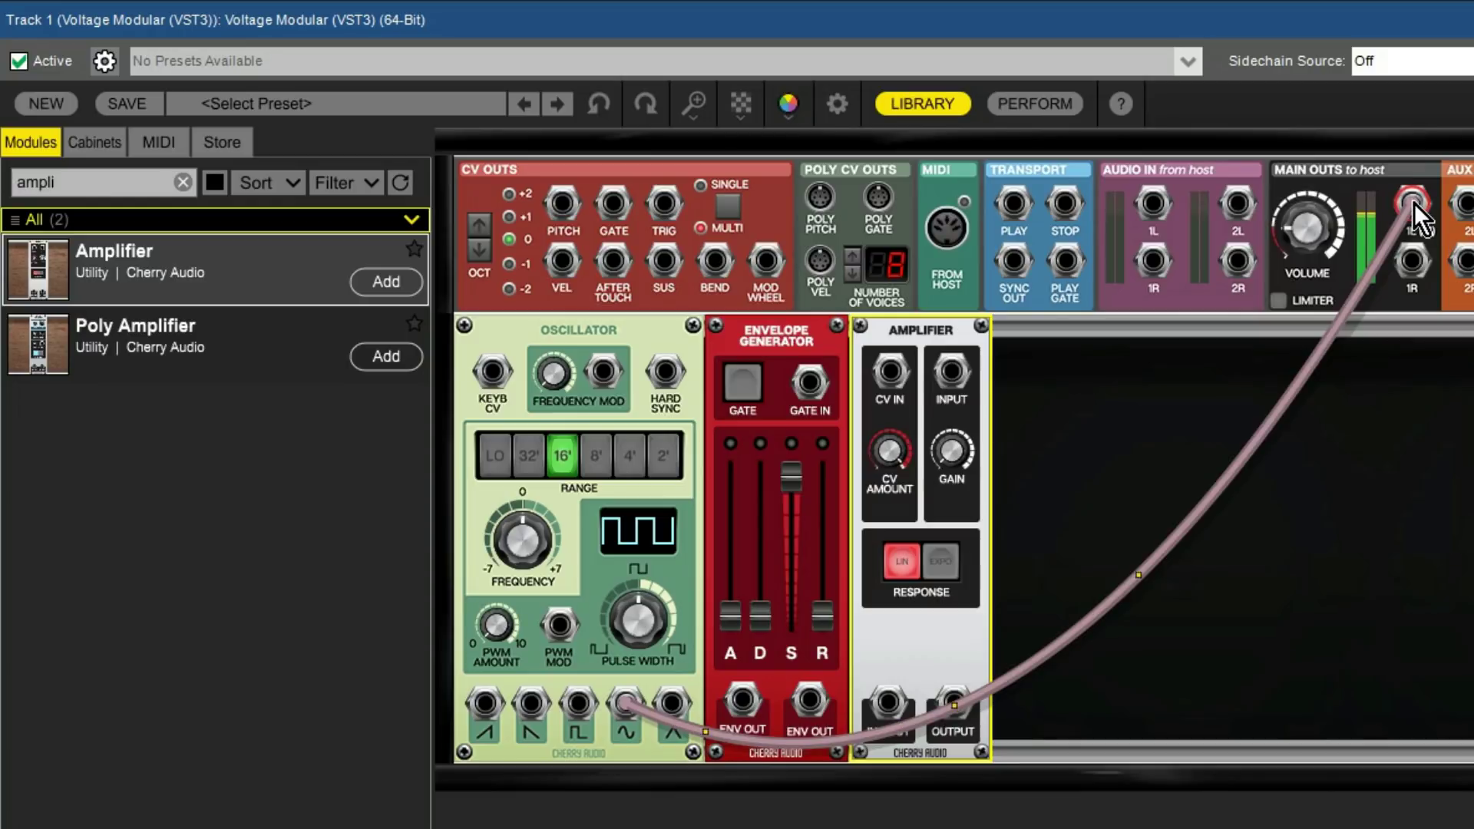
{"action": "left_click_drag", "start_coordinate": [1415, 202], "coordinate": [1391, 450]}
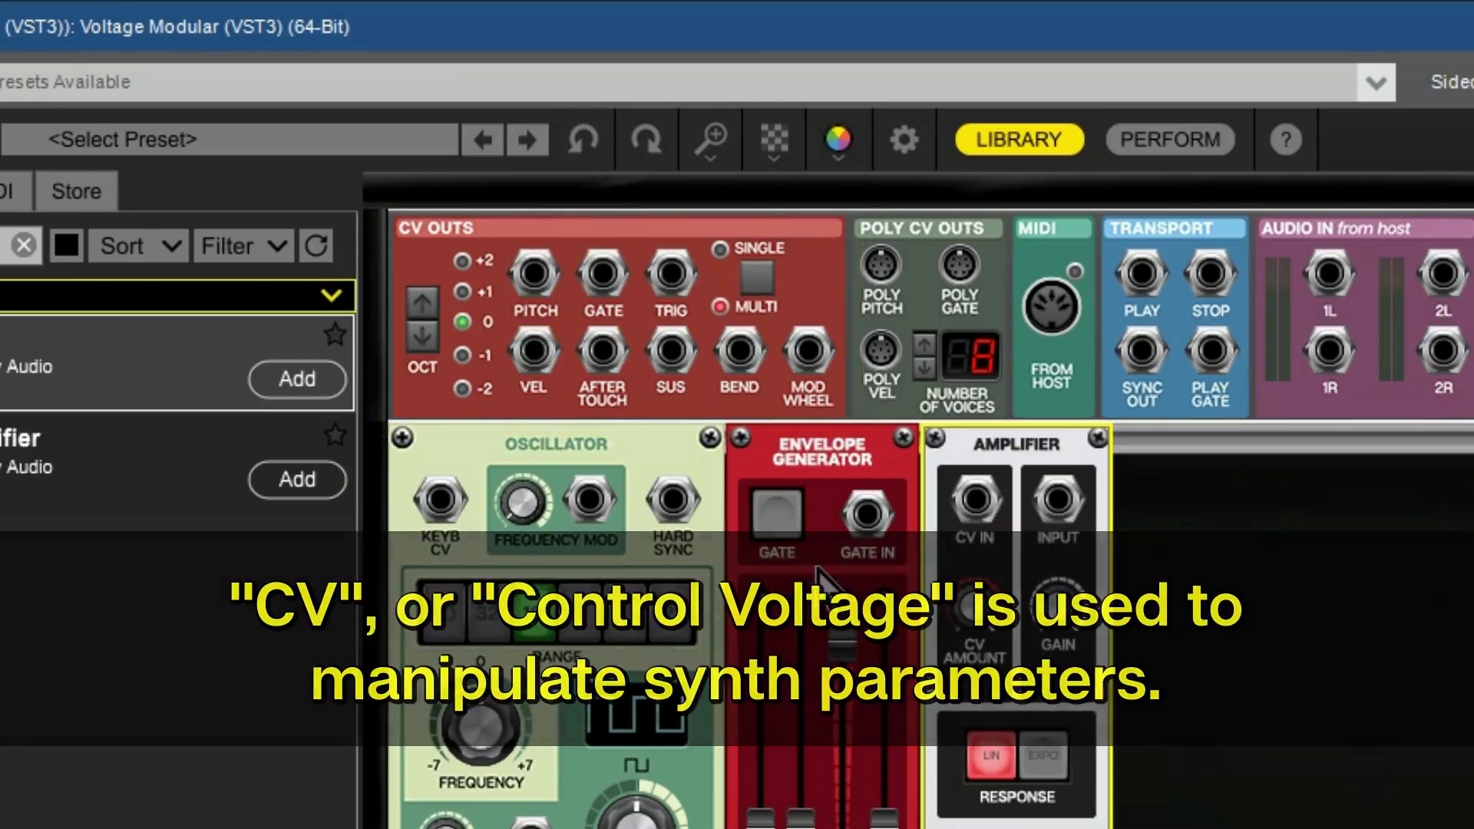
Patch keyboard Pitch CV to Oscillator KEYB CV, then test sine on Main Out 1L and unplug it.
{"action": "left_click_drag", "start_coordinate": [519, 269], "coordinate": [442, 506]}
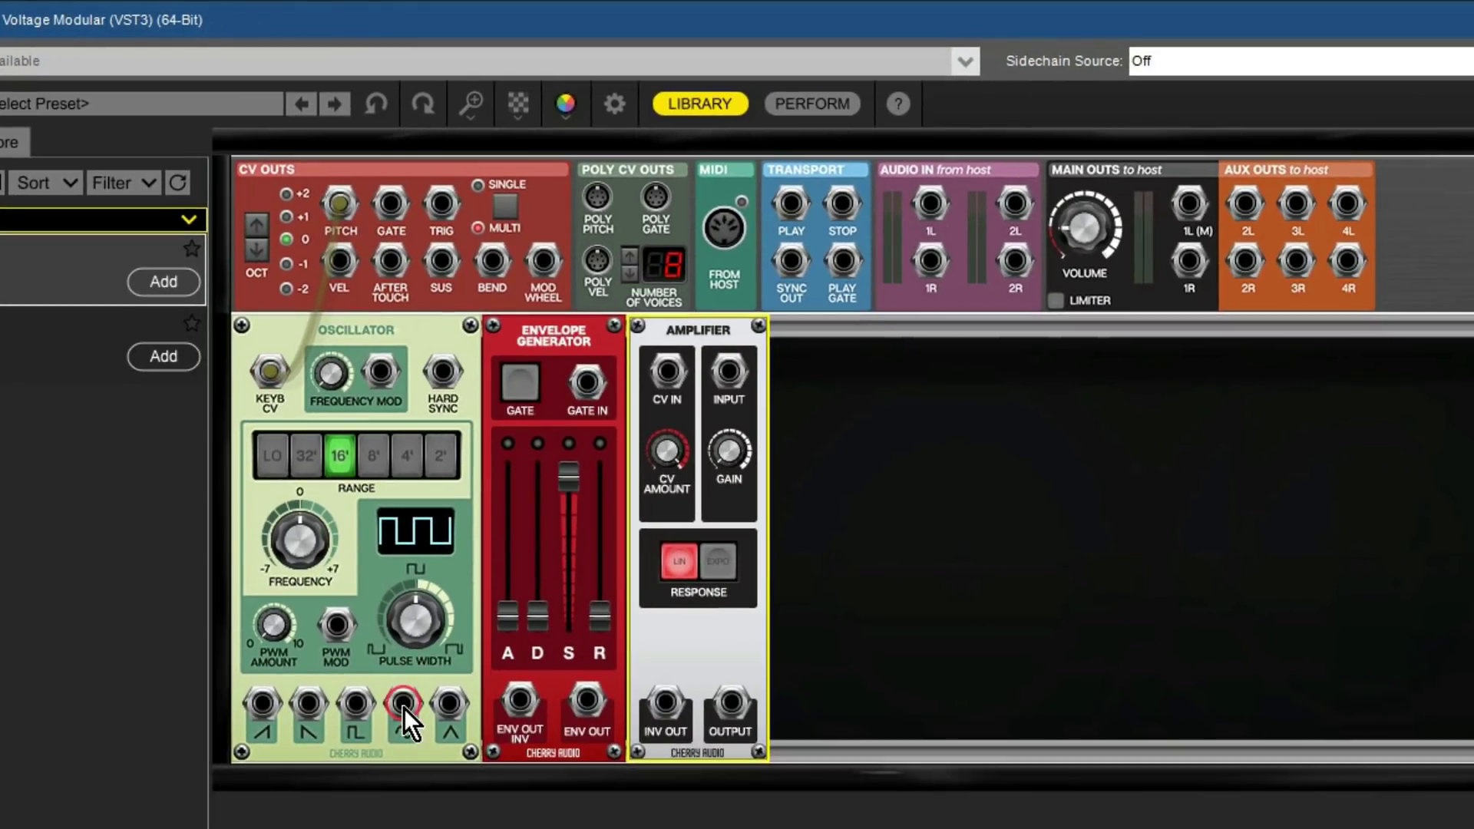
{"action": "left_click_drag", "start_coordinate": [443, 746], "coordinate": [1180, 380]}
{"action": "left_click_drag", "start_coordinate": [1096, 358], "coordinate": [1186, 206]}
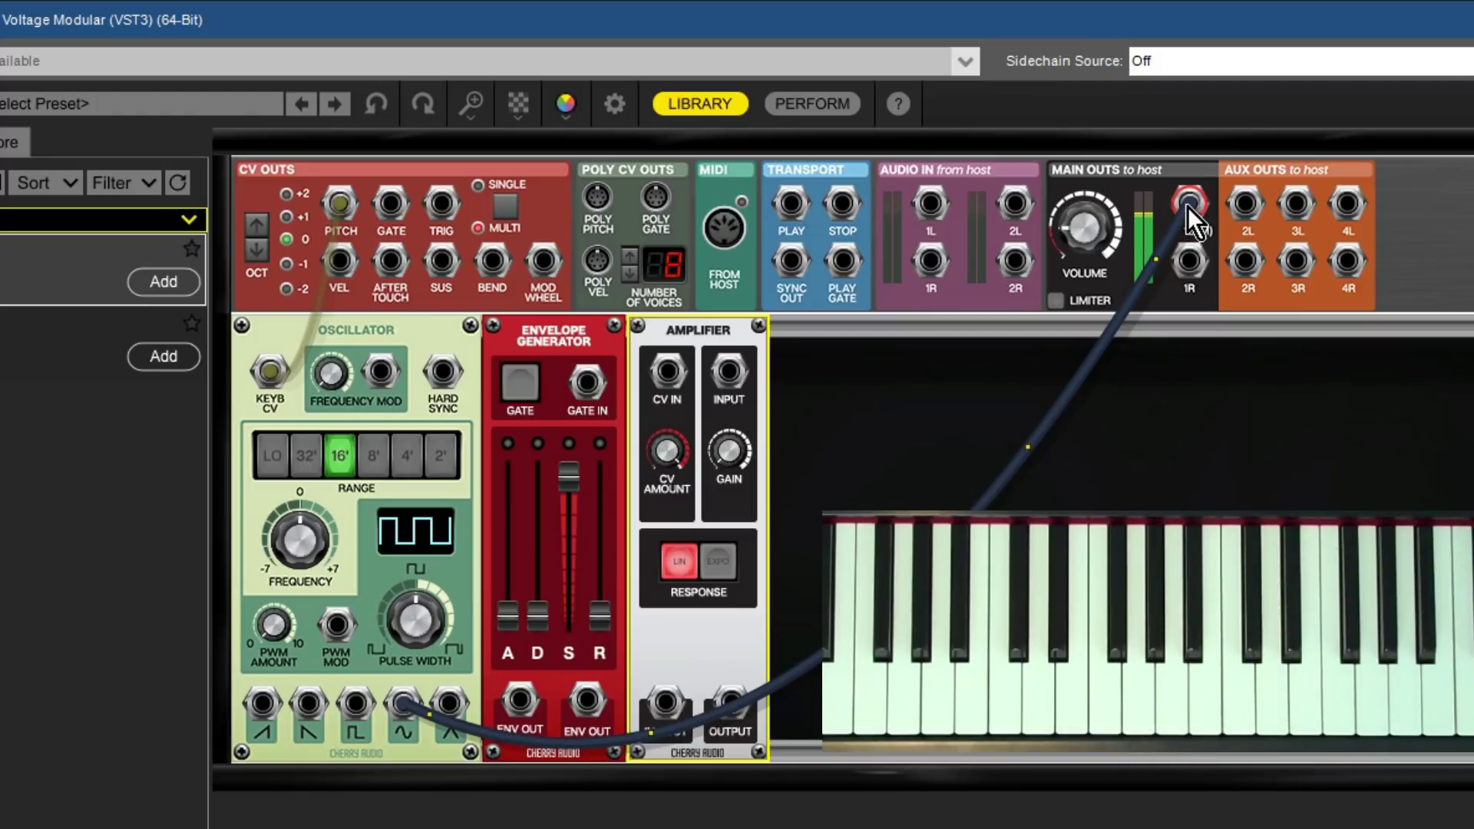
{"action": "left_click_drag", "start_coordinate": [1188, 206], "coordinate": [1176, 439]}
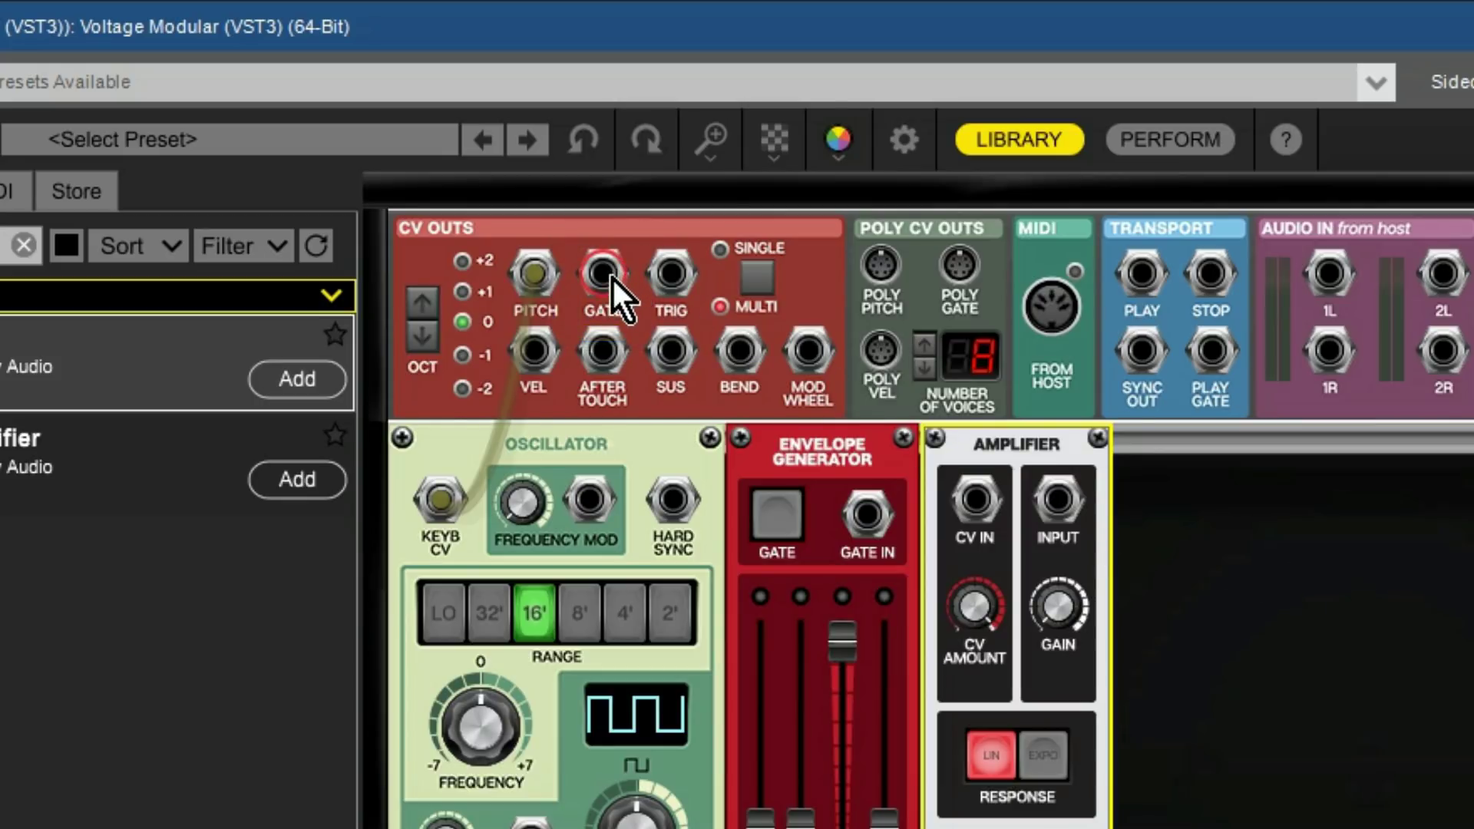
Cable keyboard Gate to Envelope GATE IN and ENV OUT to Amplifier CV IN.
{"action": "left_click_drag", "start_coordinate": [611, 276], "coordinate": [868, 517]}
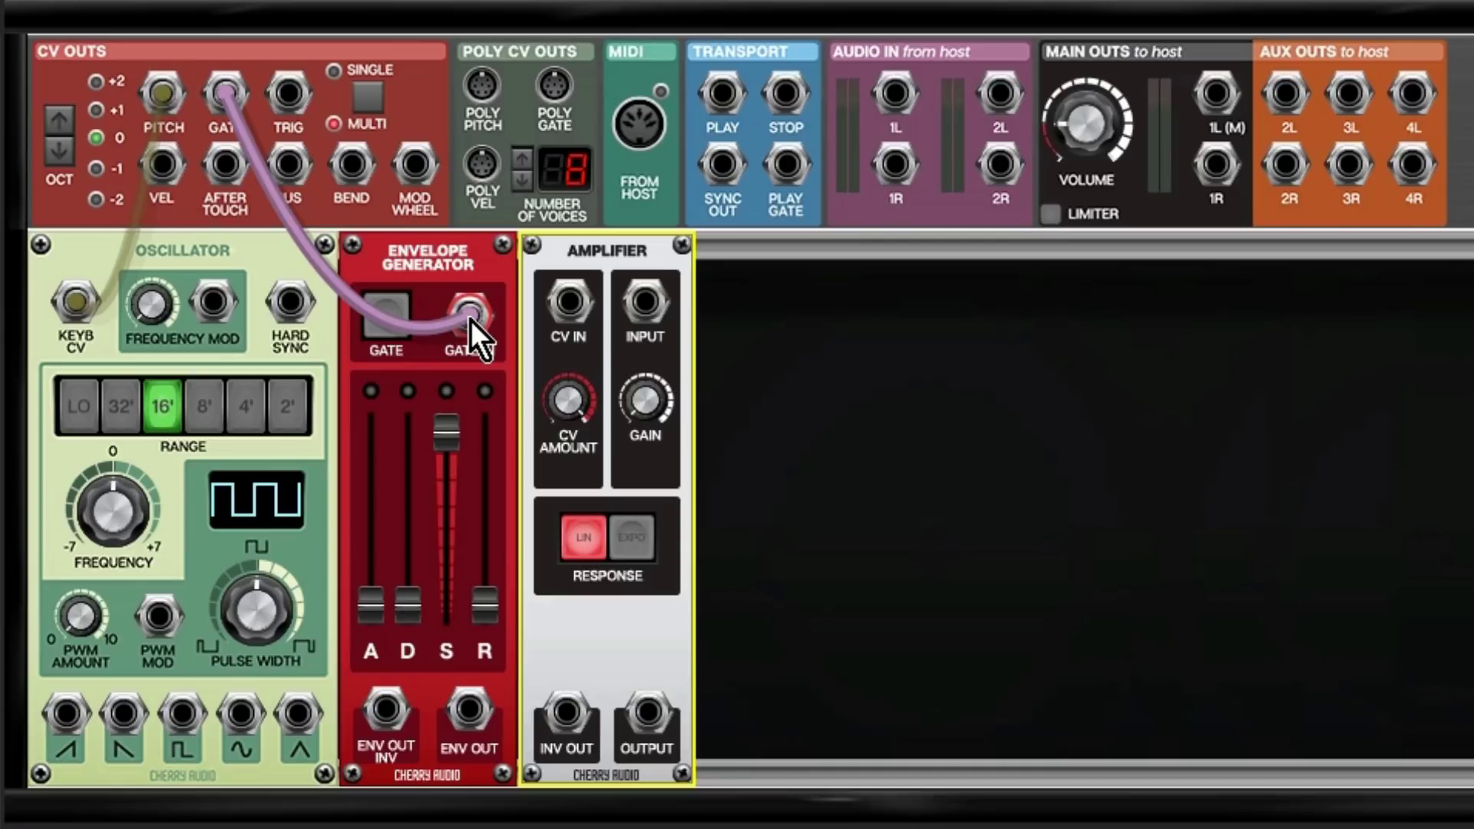
{"action": "left_click_drag", "start_coordinate": [471, 320], "coordinate": [469, 323]}
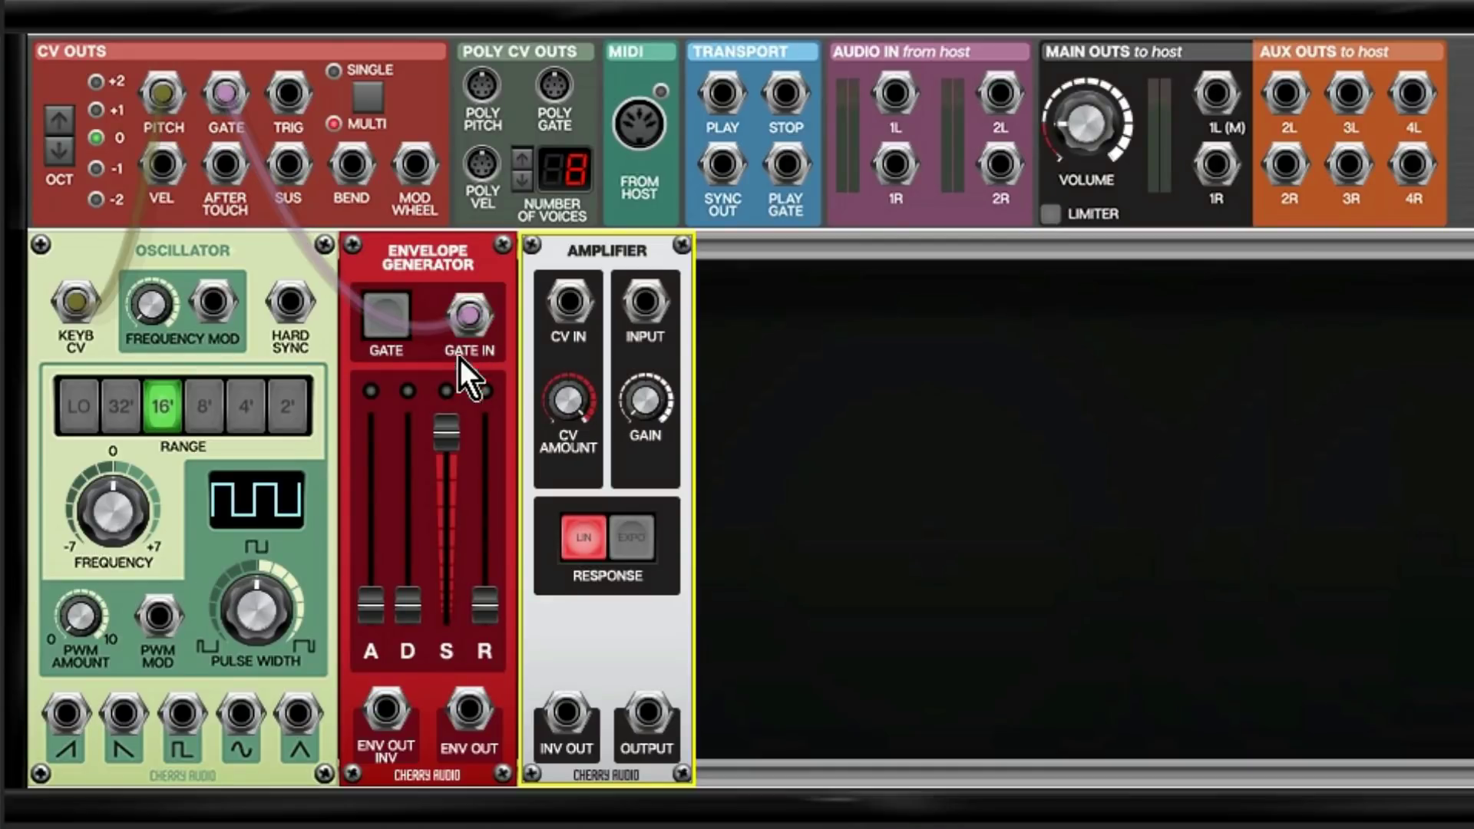
{"action": "left_click_drag", "start_coordinate": [464, 714], "coordinate": [582, 310]}
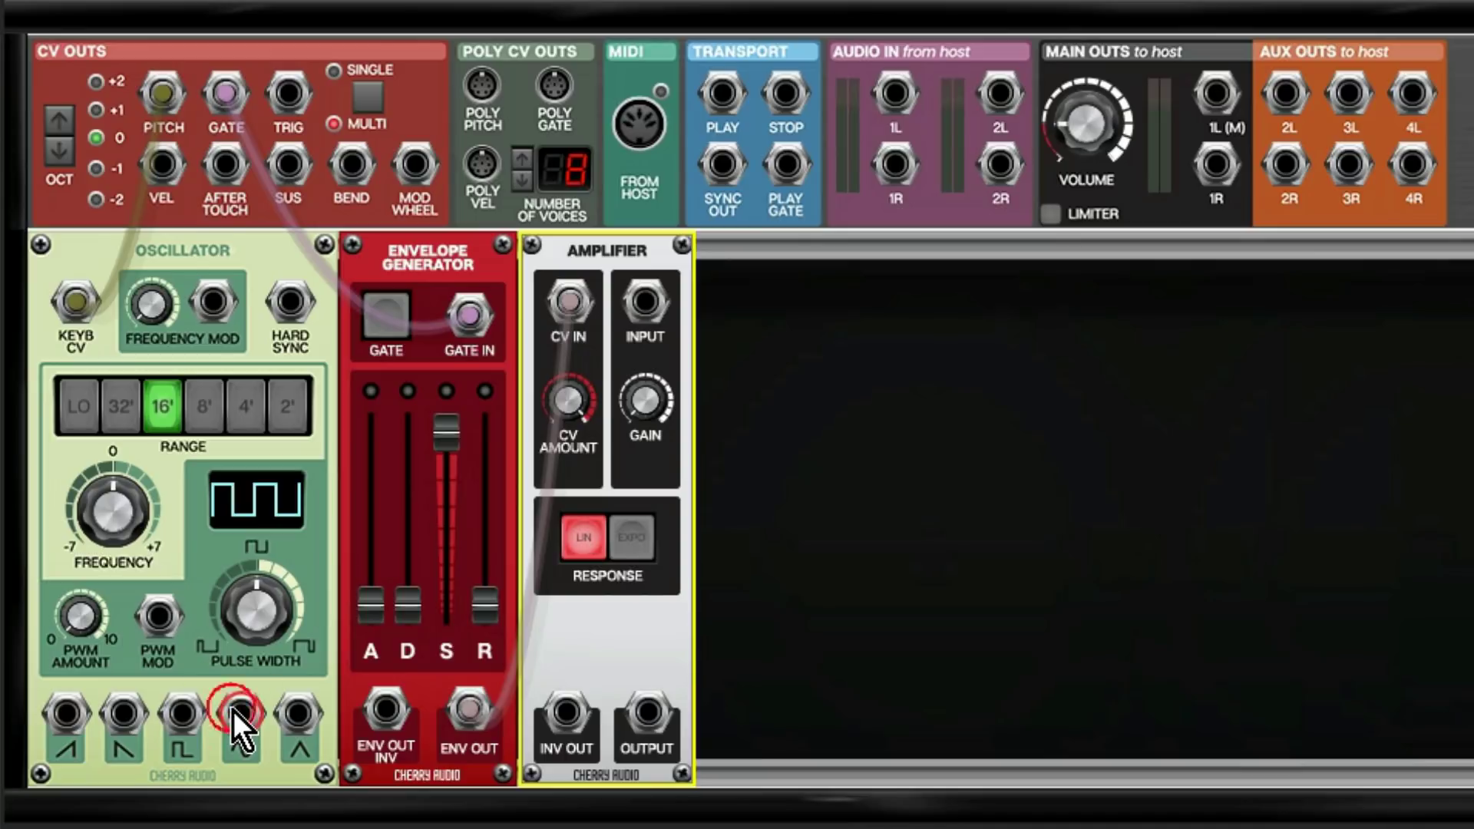
Patch the Oscillator into Amplifier INPUT and Amplifier OUTPUT to Main Out 1L.
{"action": "left_click_drag", "start_coordinate": [233, 711], "coordinate": [649, 303]}
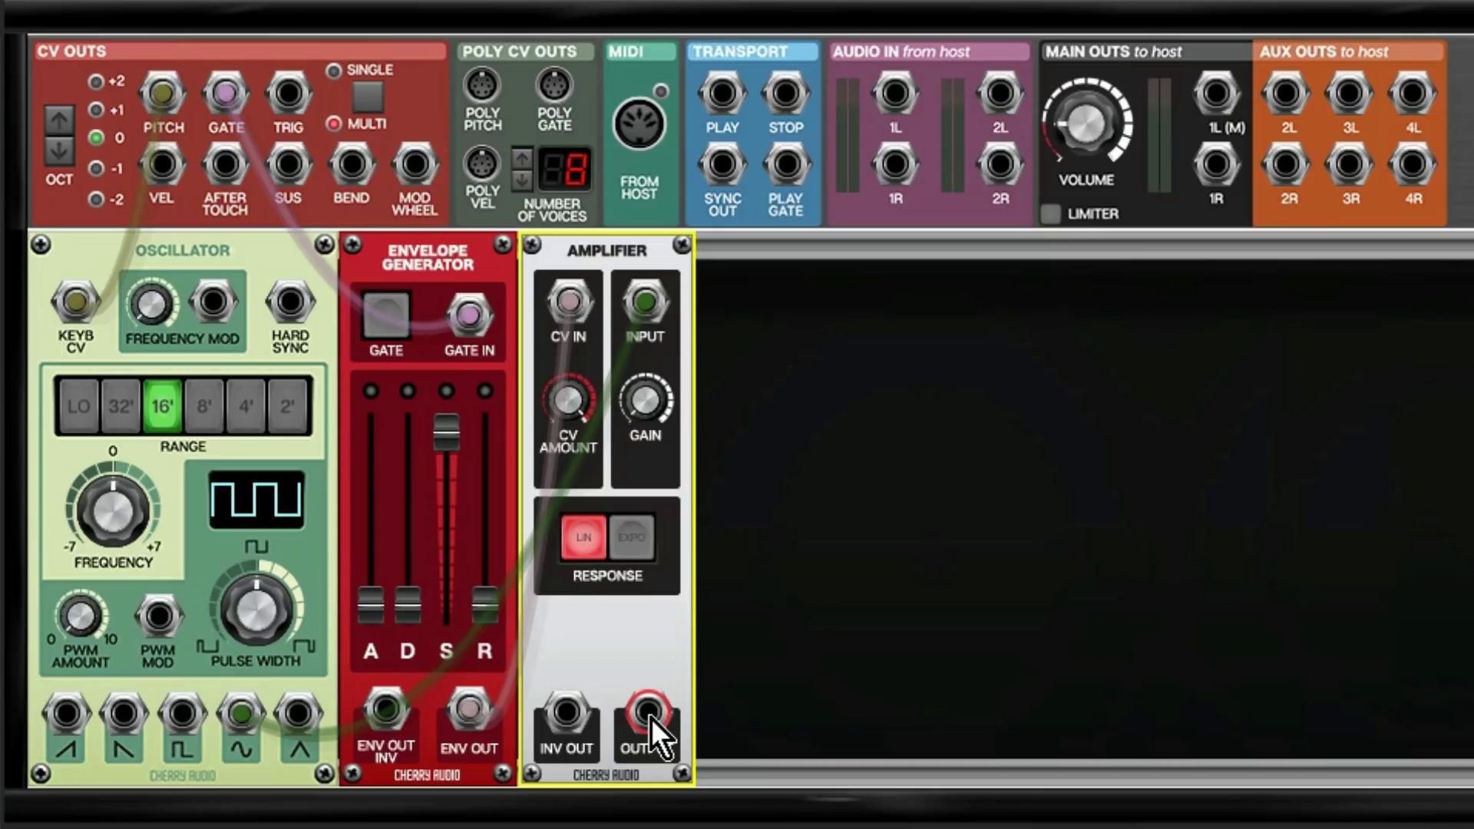
{"action": "left_click_drag", "start_coordinate": [651, 718], "coordinate": [1222, 100]}
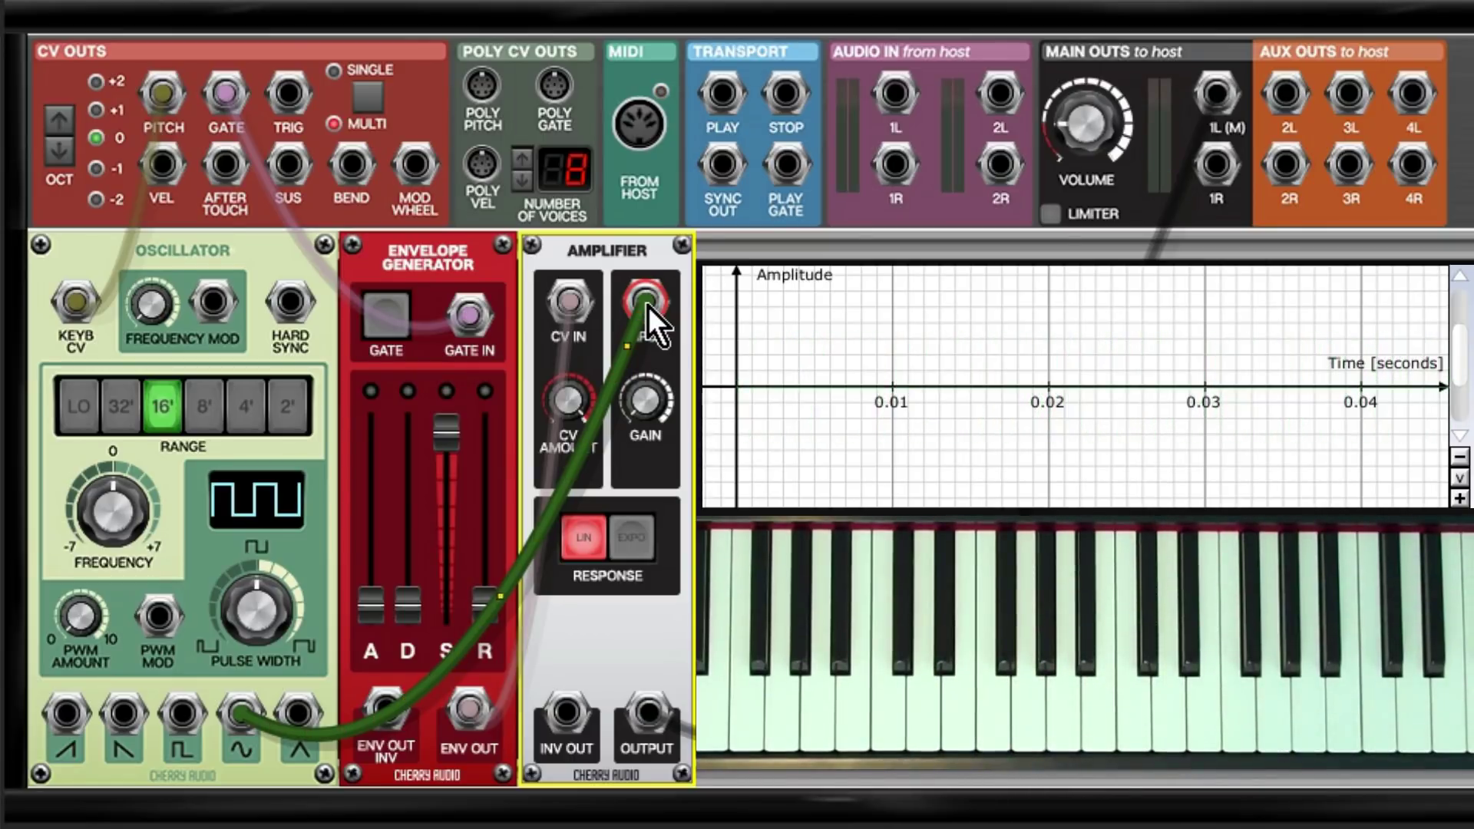
{"action": "left_click_drag", "start_coordinate": [649, 305], "coordinate": [327, 716]}
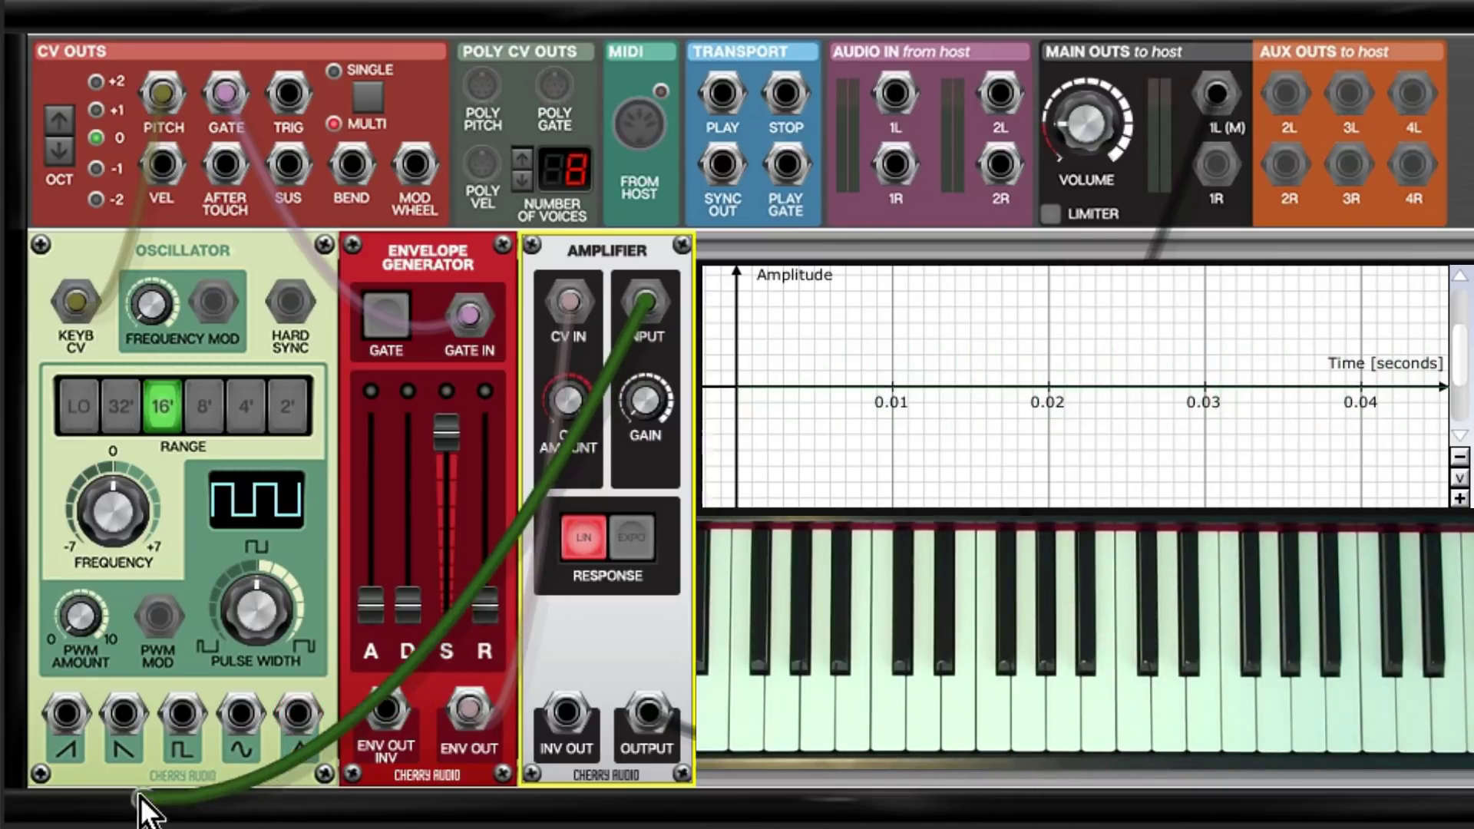
Switch the Amplifier input from saw through ramp to square, with pulse width about 54%.
{"action": "left_click_drag", "start_coordinate": [142, 803], "coordinate": [67, 716]}
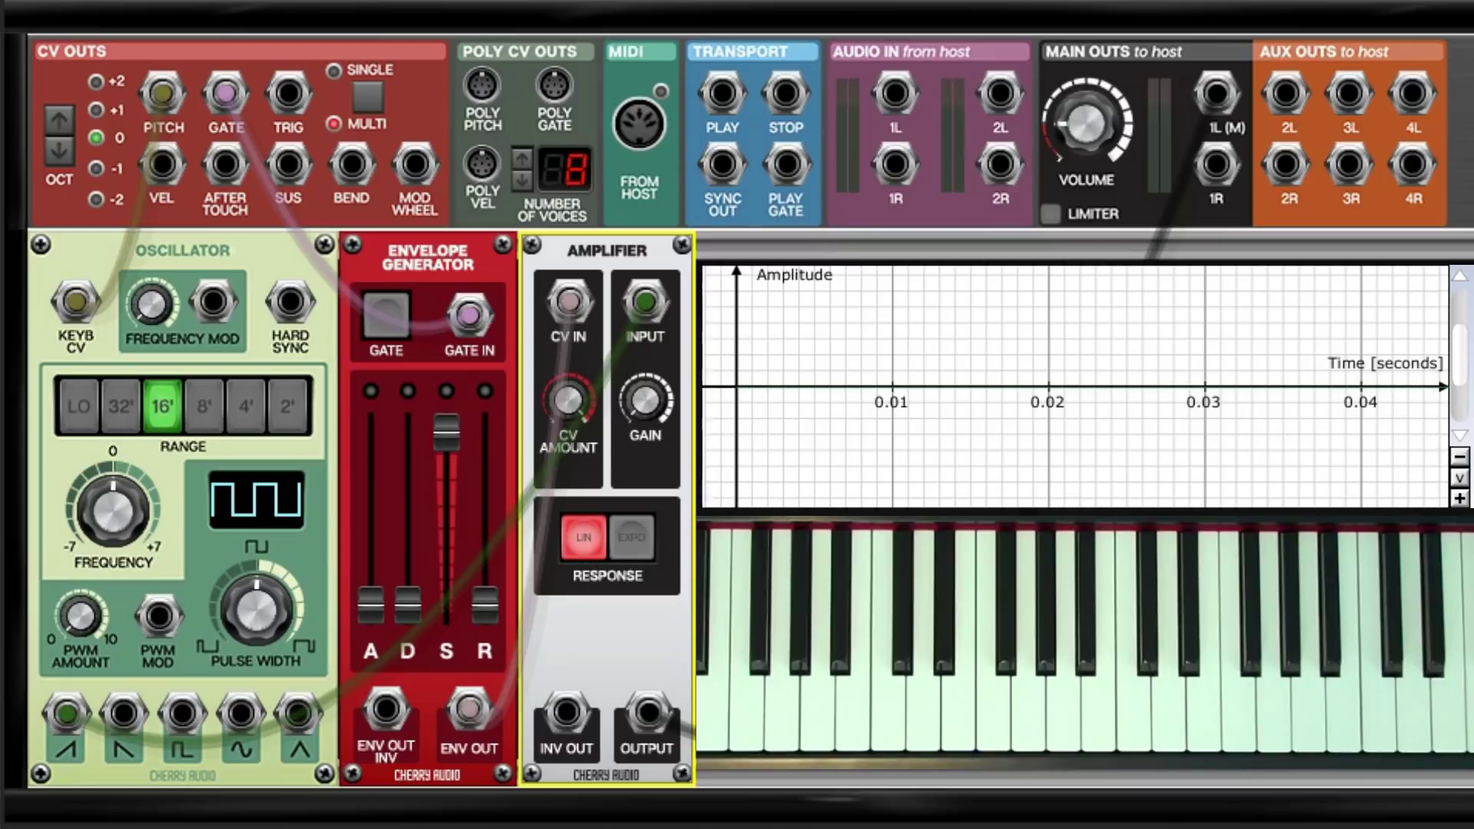
{"action": "left_click_drag", "start_coordinate": [65, 714], "coordinate": [123, 715]}
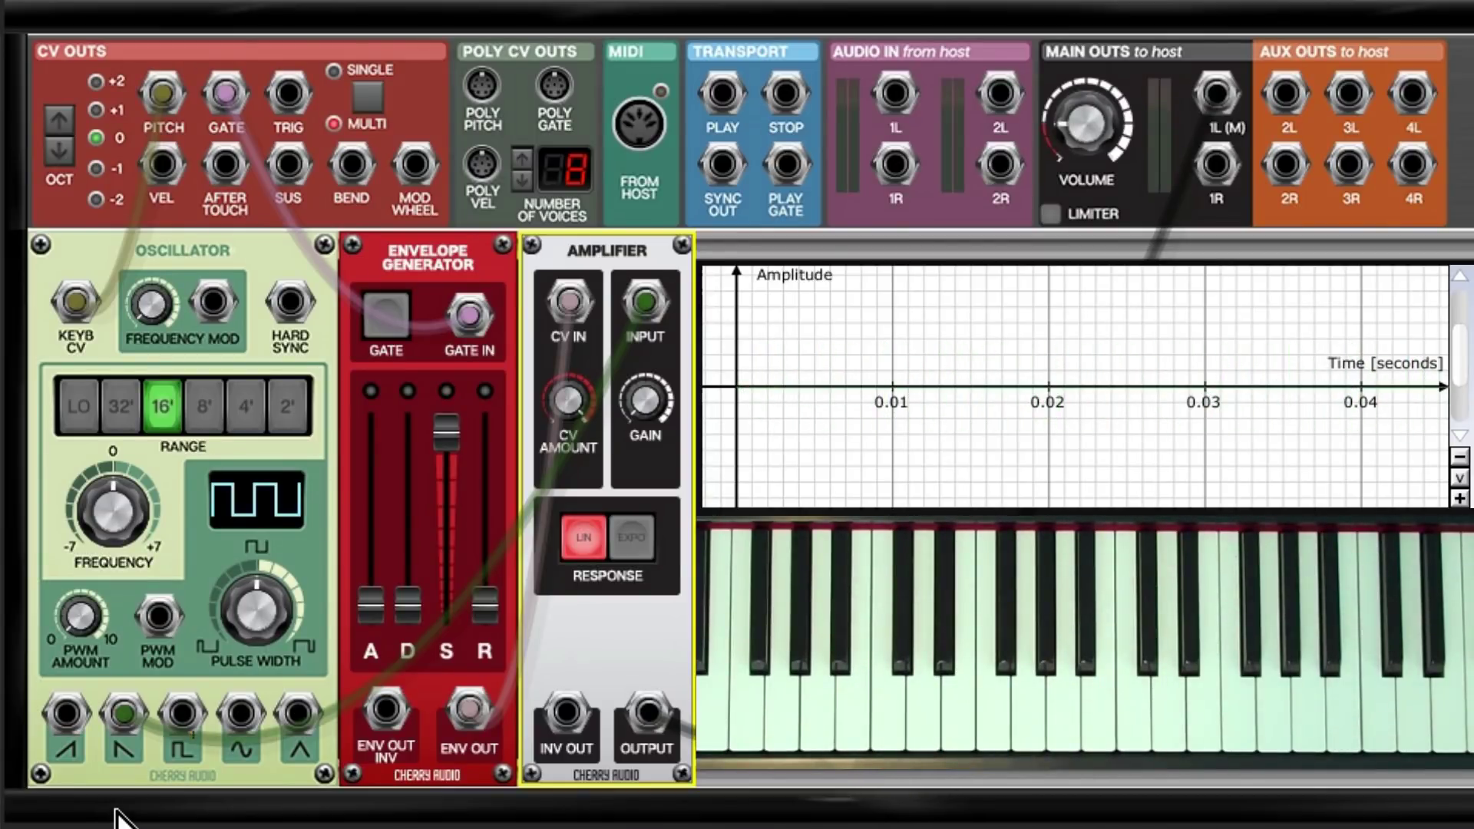
{"action": "left_click_drag", "start_coordinate": [126, 717], "coordinate": [182, 715]}
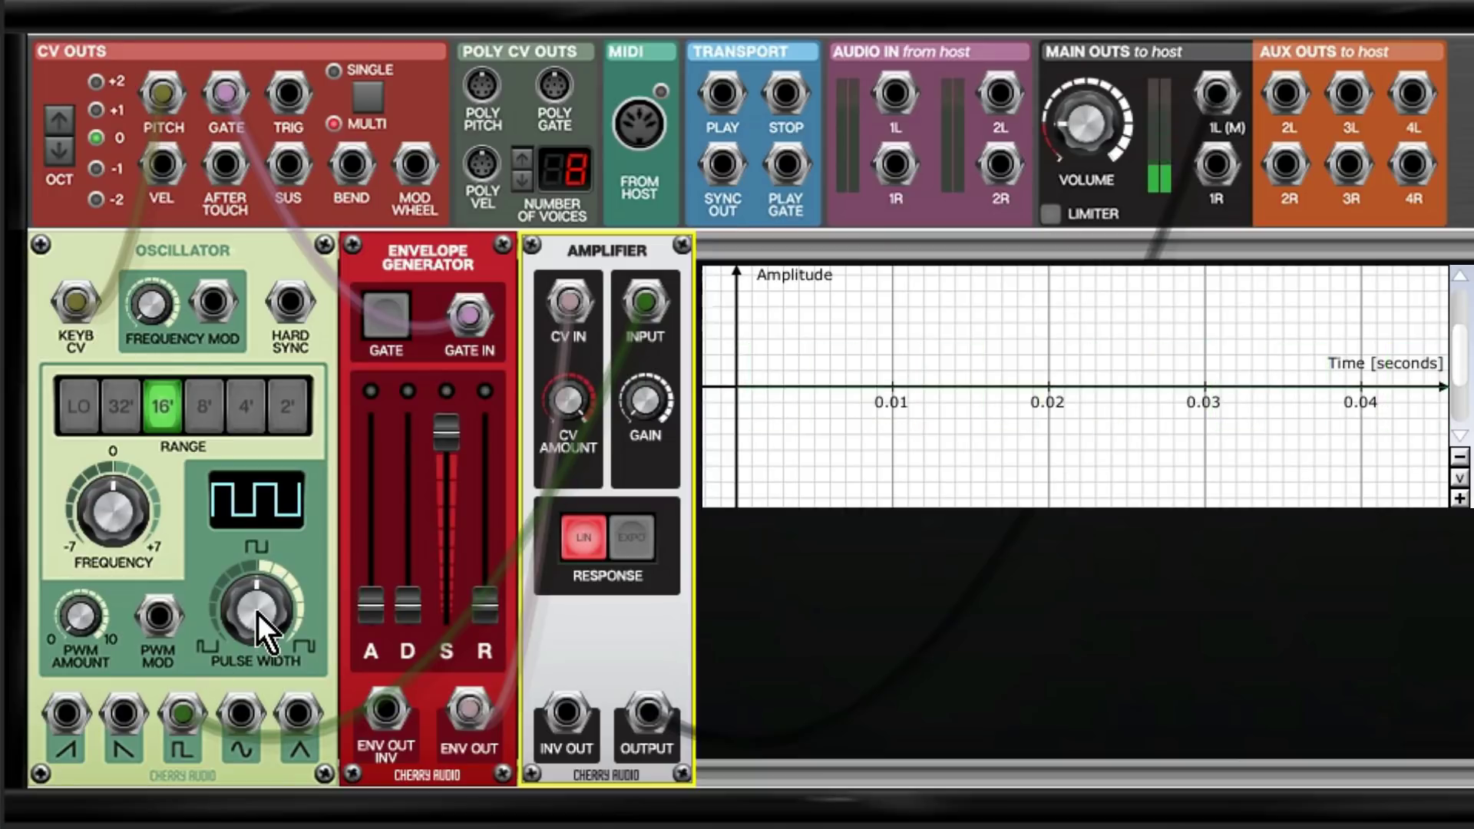
{"action": "mouse_move", "coordinate": [257, 614]}
{"action": "left_mouse_down"}
{"action": "mouse_move", "coordinate": [250, 750]}
{"action": "mouse_move", "coordinate": [255, 414]}
{"action": "left_mouse_up"}
{"action": "left_click_drag", "start_coordinate": [261, 598], "coordinate": [310, 796]}
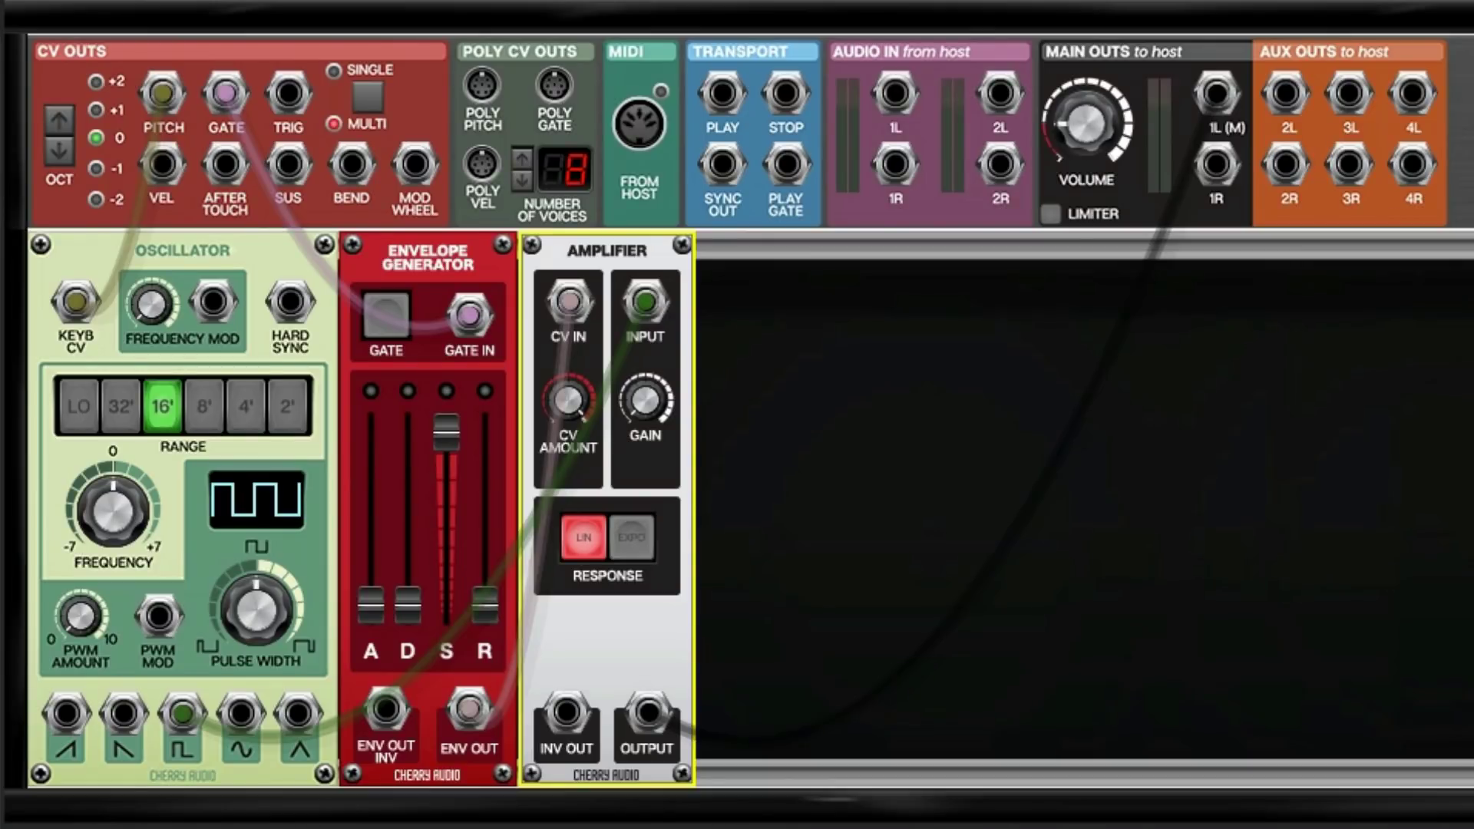
Move the Amplifier input cable to the sine output and set attack to about 120 ms.
{"action": "left_click_drag", "start_coordinate": [182, 715], "coordinate": [238, 723]}
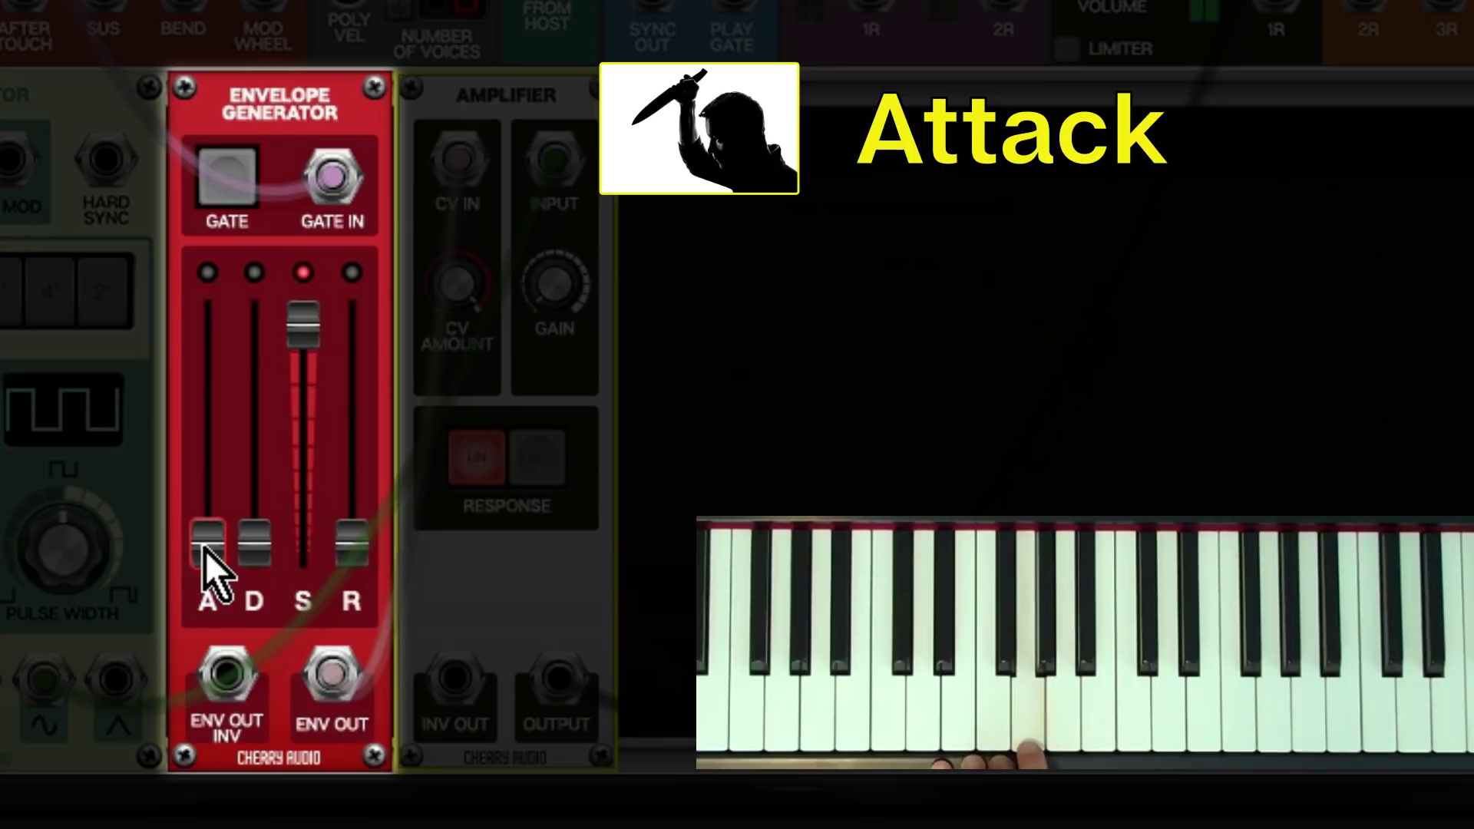
{"action": "left_click", "coordinate": [209, 542]}
{"action": "left_click_drag", "start_coordinate": [208, 542], "coordinate": [216, 459]}
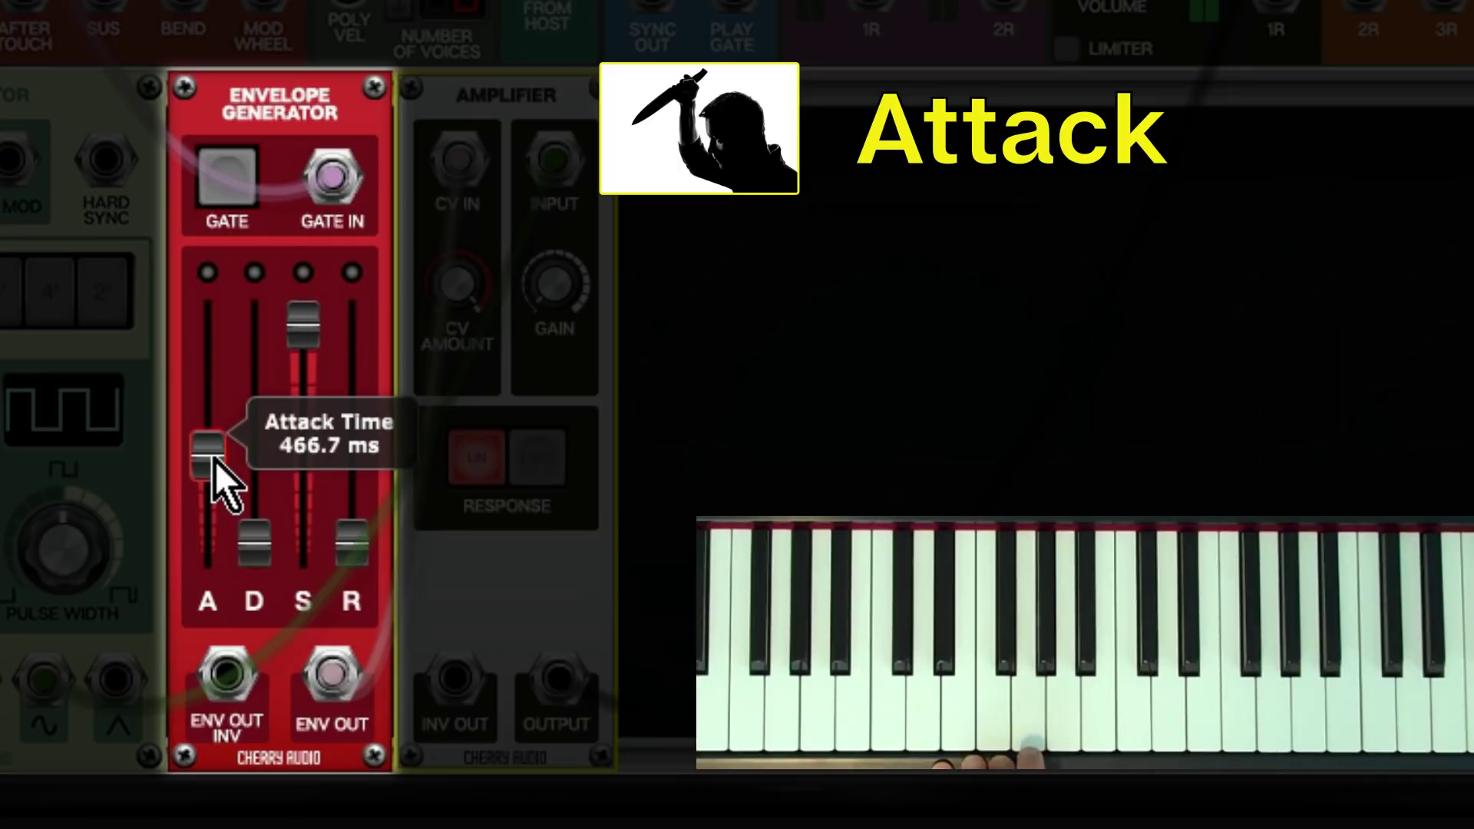
{"action": "left_click_drag", "start_coordinate": [215, 460], "coordinate": [216, 546]}
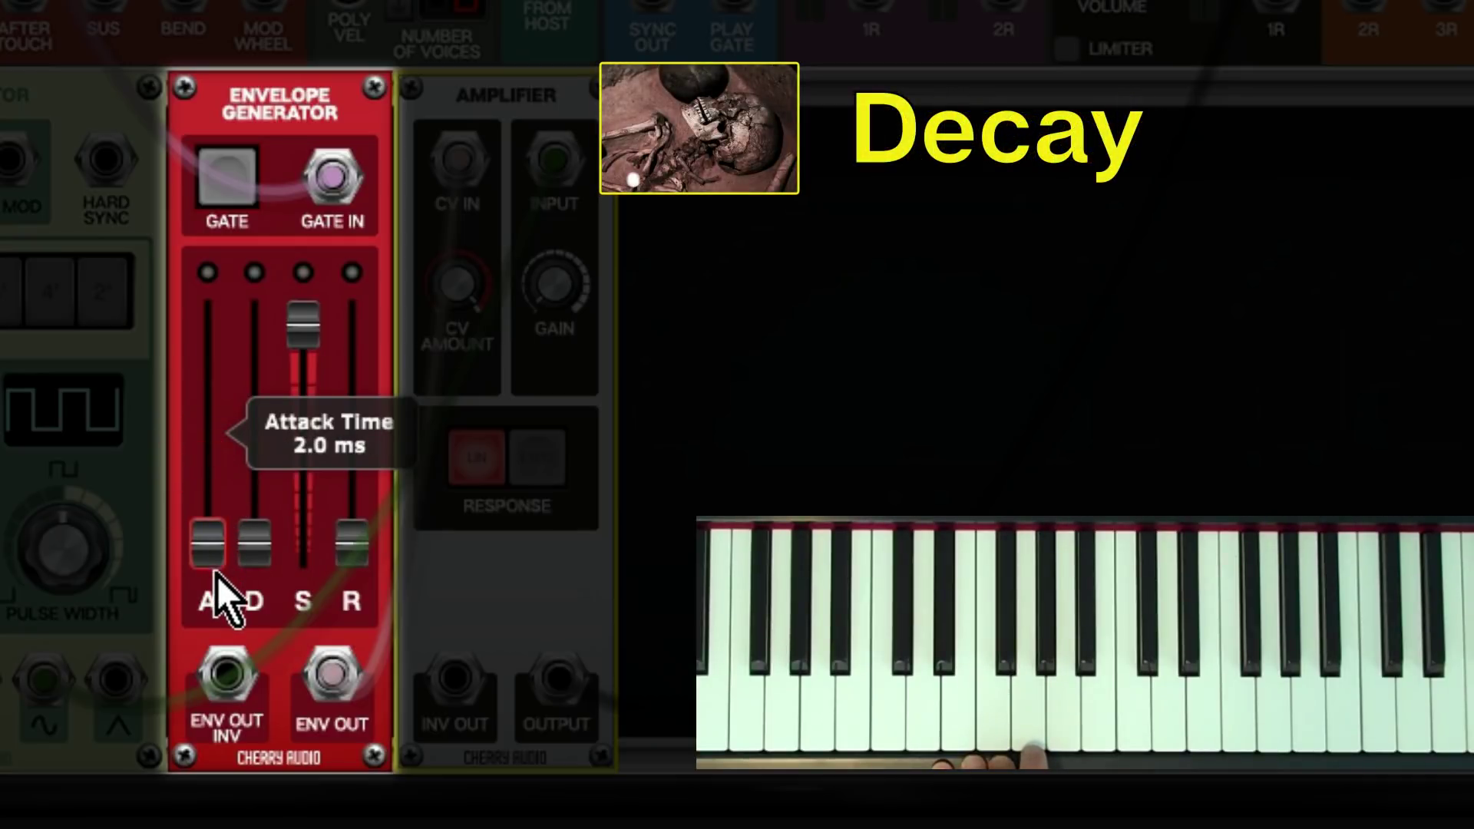
Set the envelope decay to about 2.5 seconds and sustain to about 37.2%.
{"action": "left_click", "coordinate": [256, 555]}
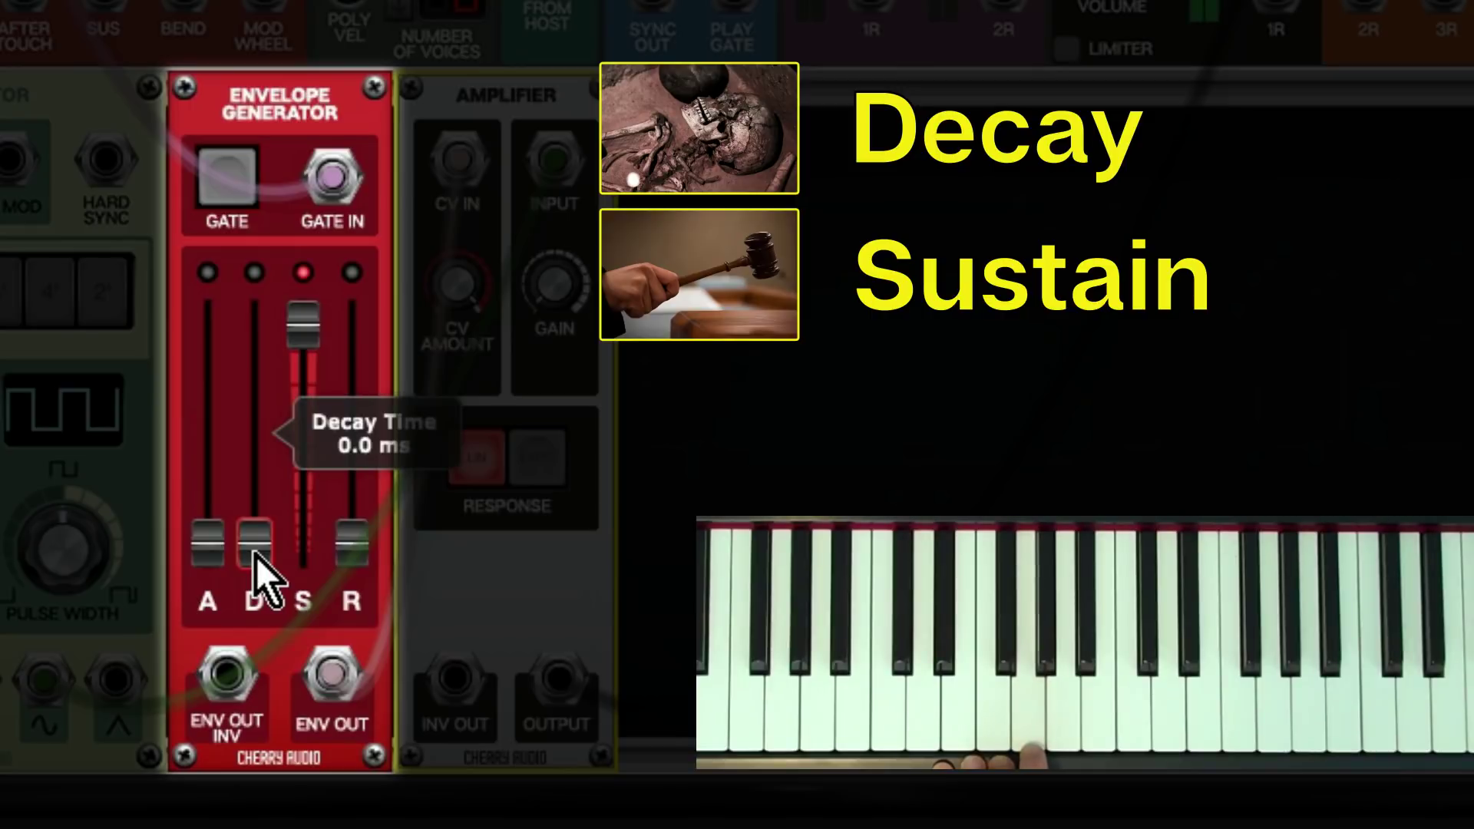
{"action": "left_click_drag", "start_coordinate": [255, 555], "coordinate": [258, 414]}
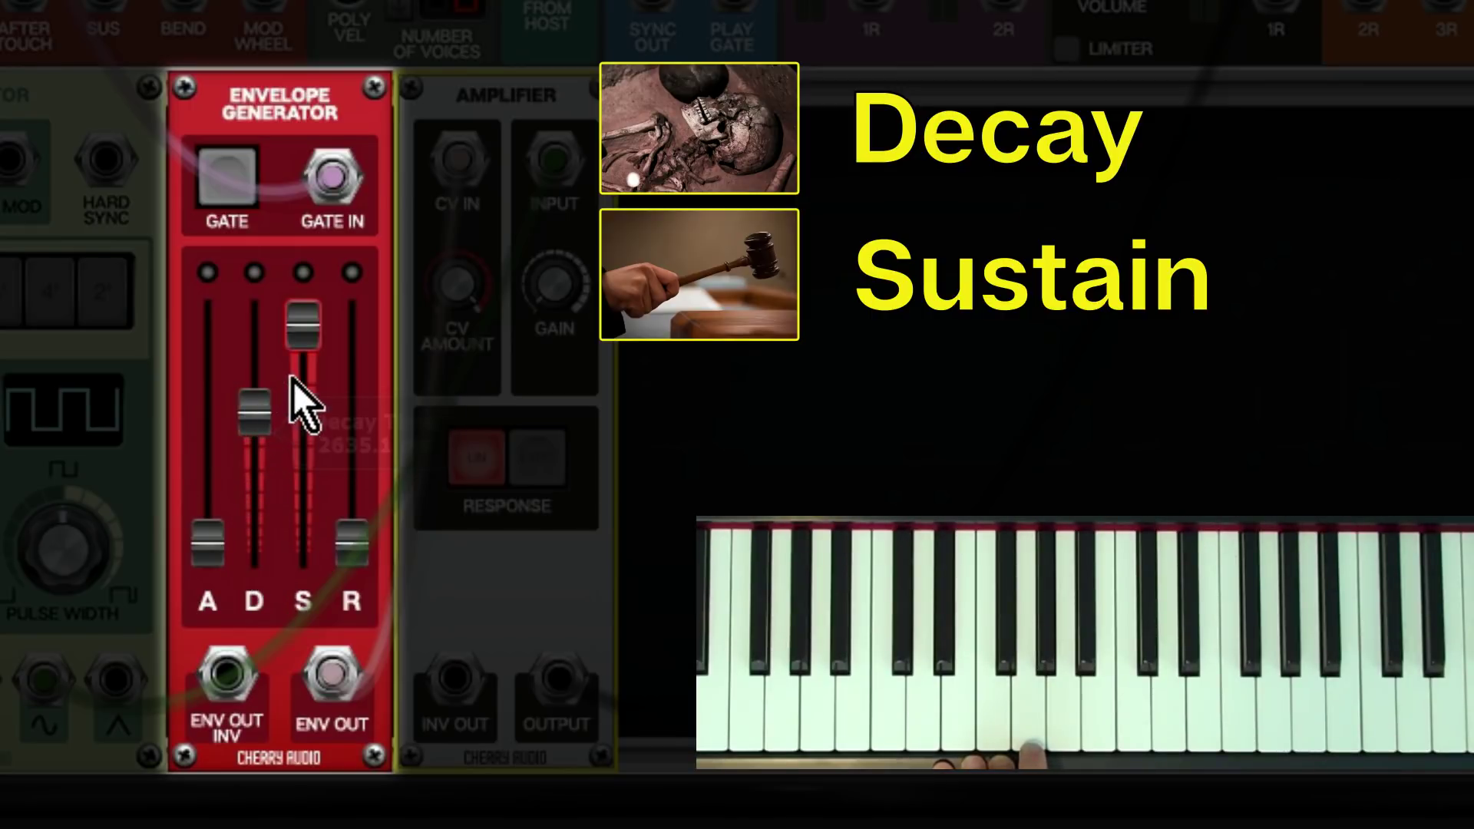
{"action": "left_click_drag", "start_coordinate": [312, 332], "coordinate": [313, 498]}
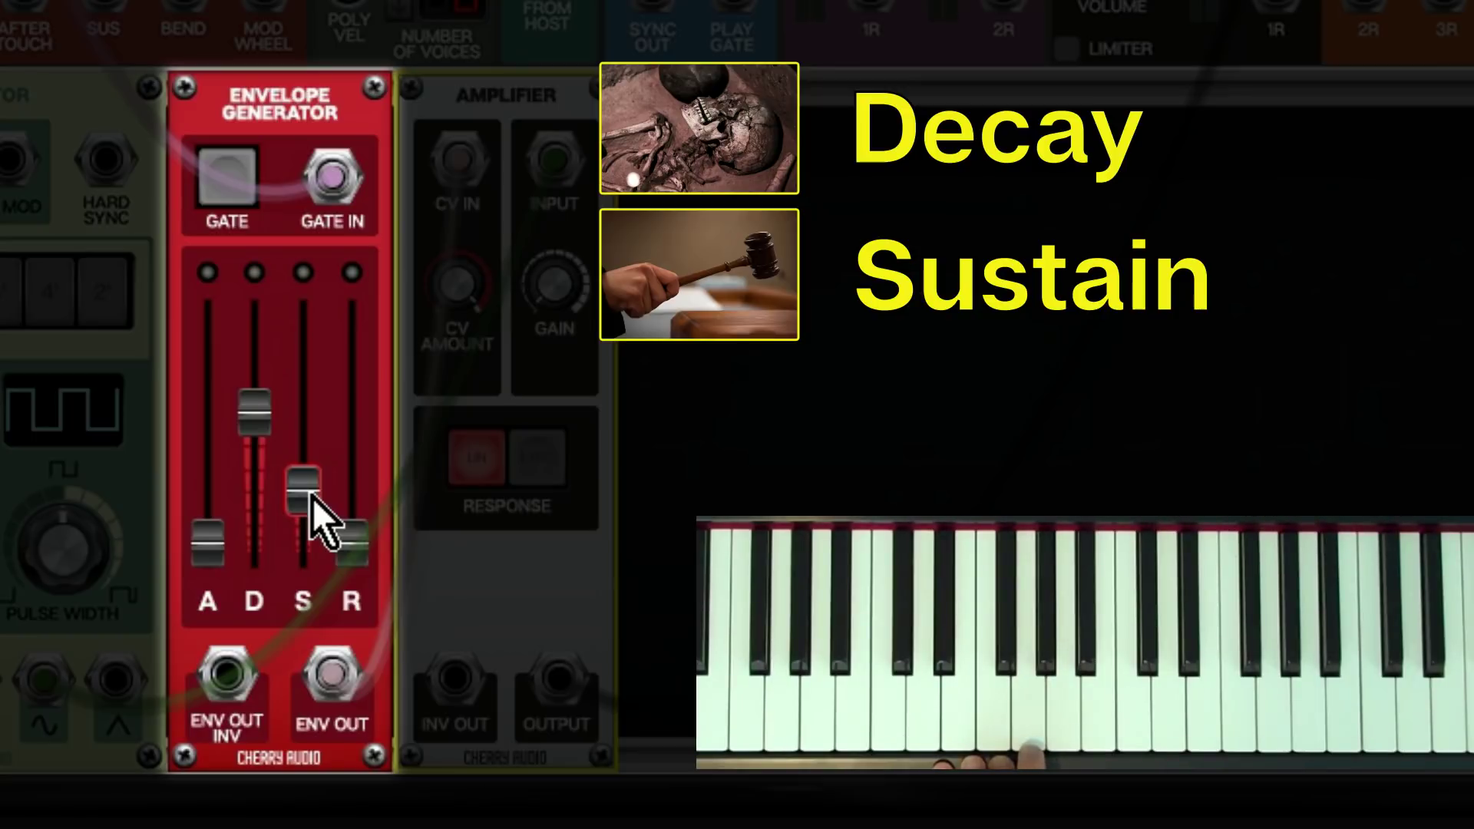
{"action": "left_click_drag", "start_coordinate": [310, 493], "coordinate": [309, 579]}
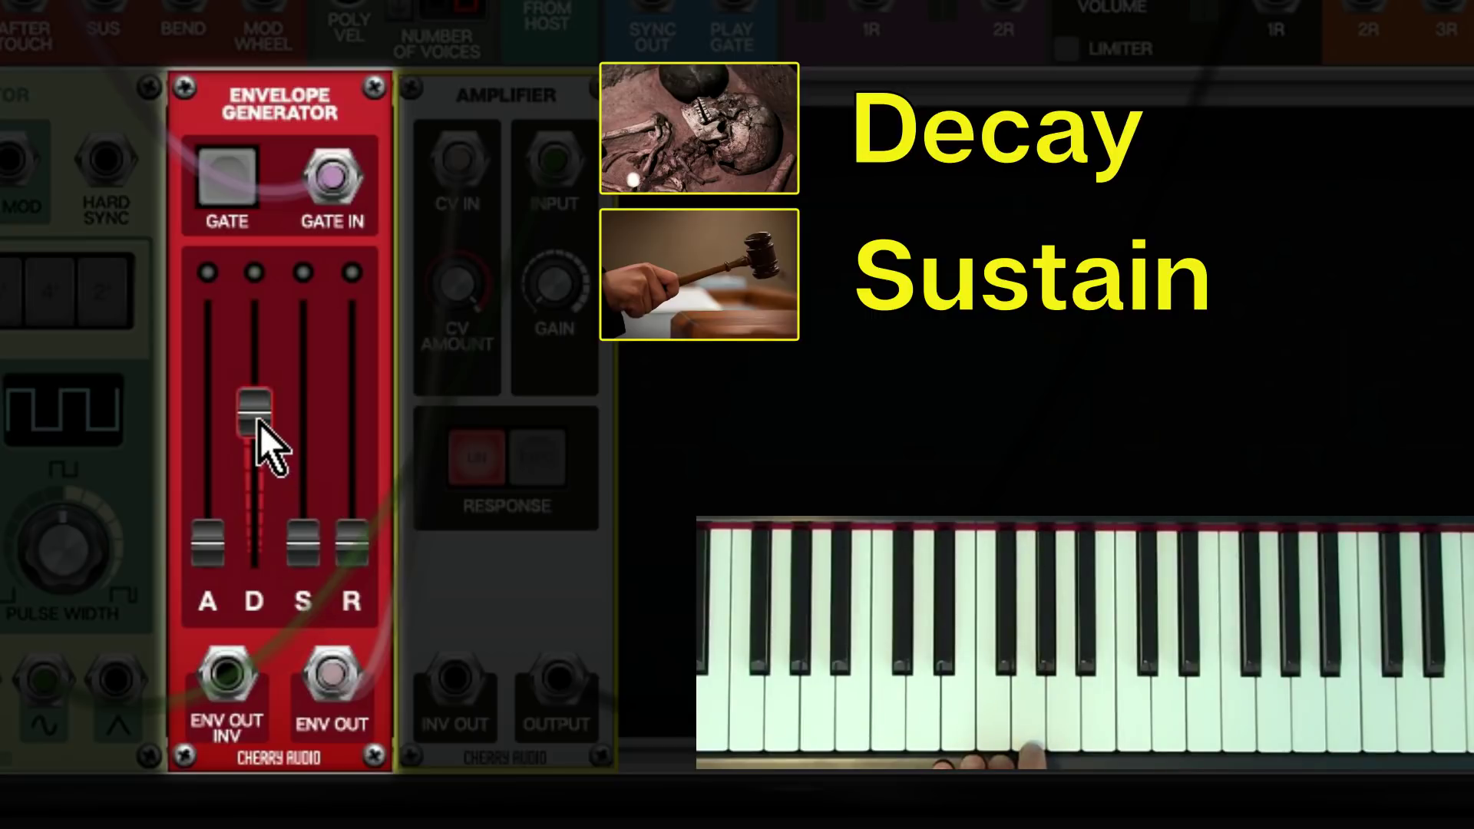
{"action": "mouse_move", "coordinate": [259, 422]}
{"action": "left_mouse_down"}
{"action": "mouse_move", "coordinate": [259, 525]}
{"action": "mouse_move", "coordinate": [264, 392]}
{"action": "mouse_move", "coordinate": [265, 416]}
{"action": "left_mouse_up"}
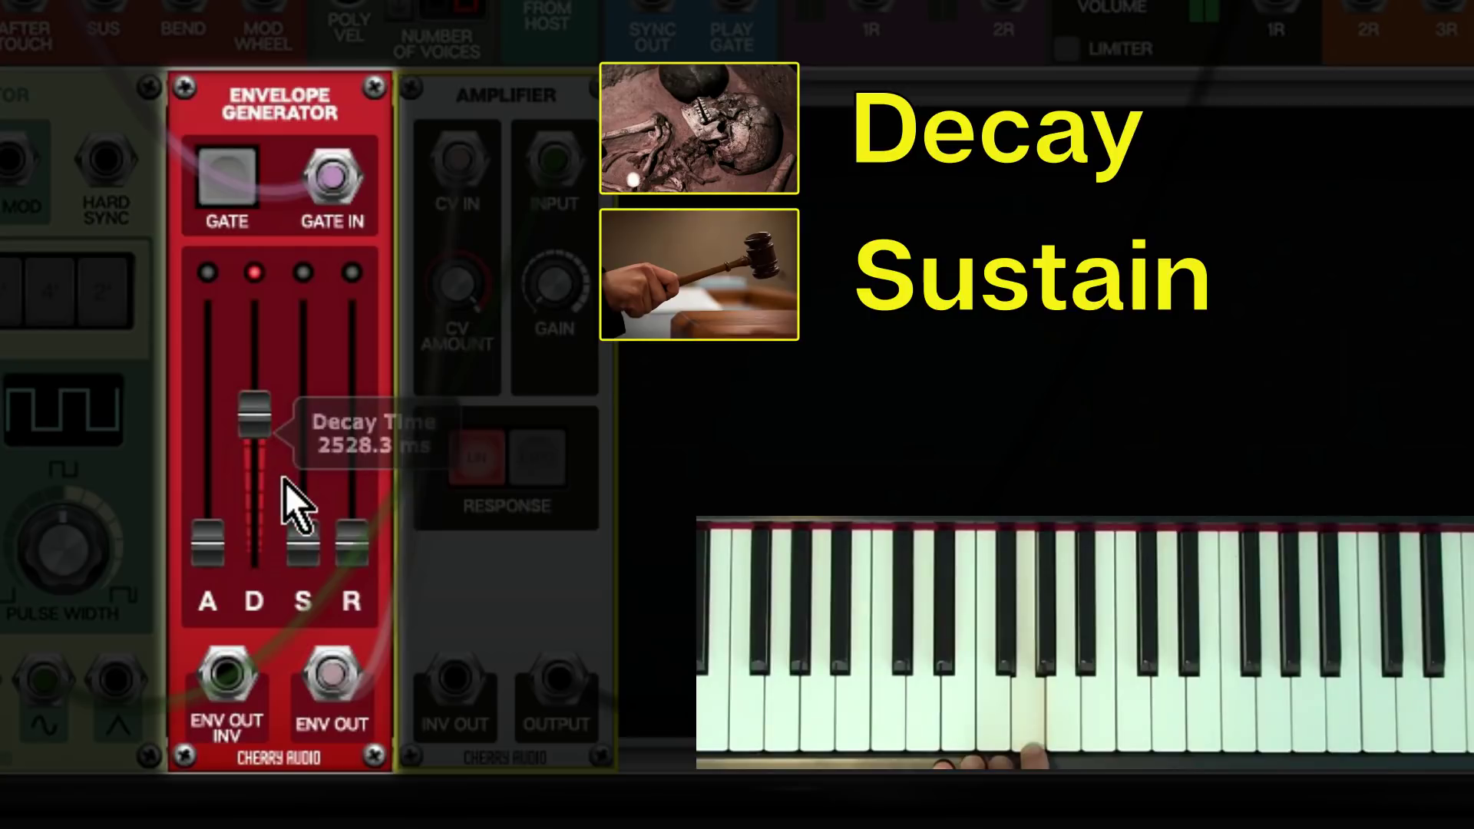
{"action": "left_click_drag", "start_coordinate": [304, 544], "coordinate": [306, 467]}
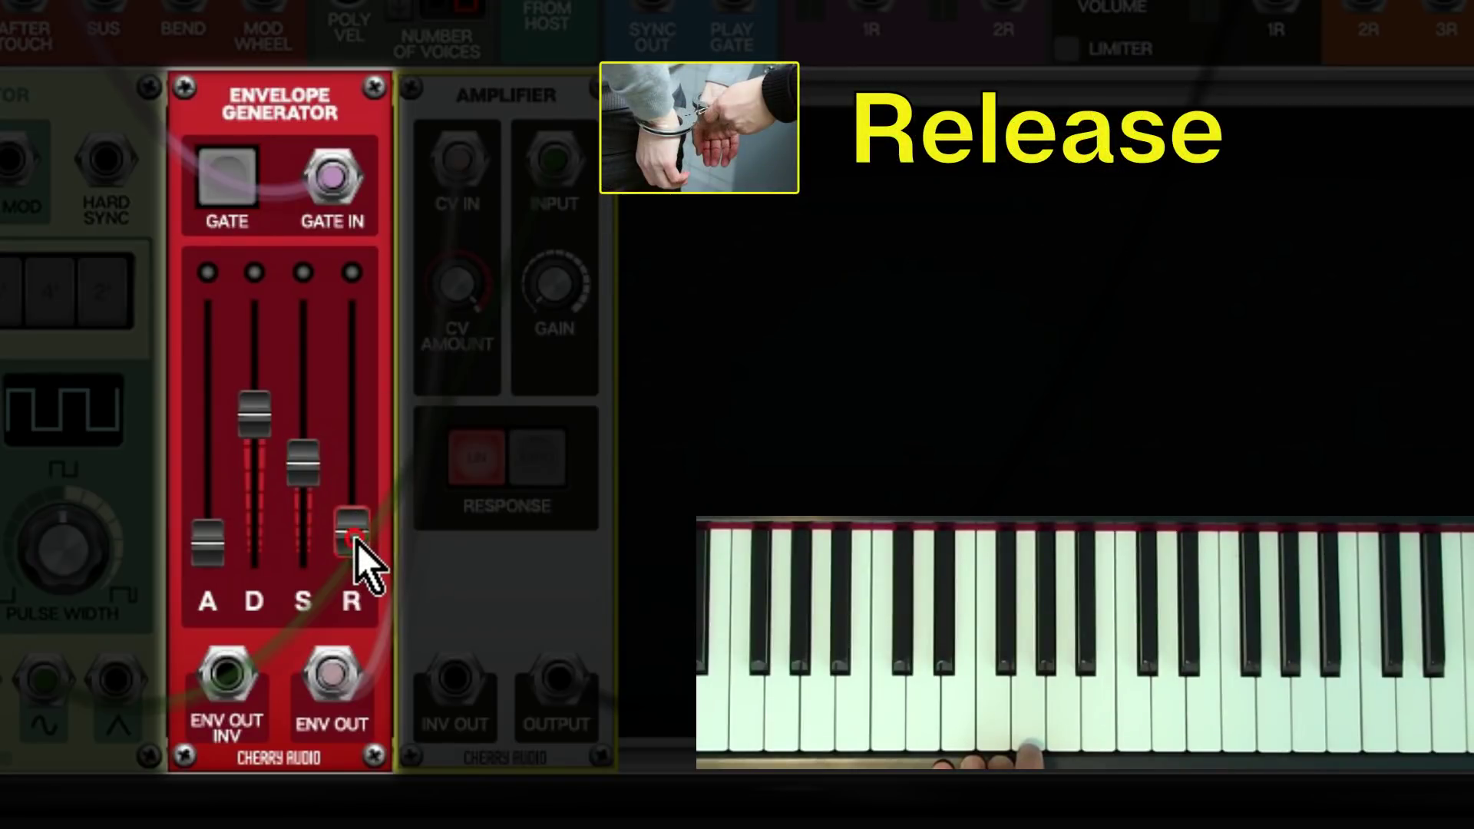
Raise the R fader until Release Time reads about 4016 ms.
{"action": "left_click_drag", "start_coordinate": [357, 542], "coordinate": [345, 394]}
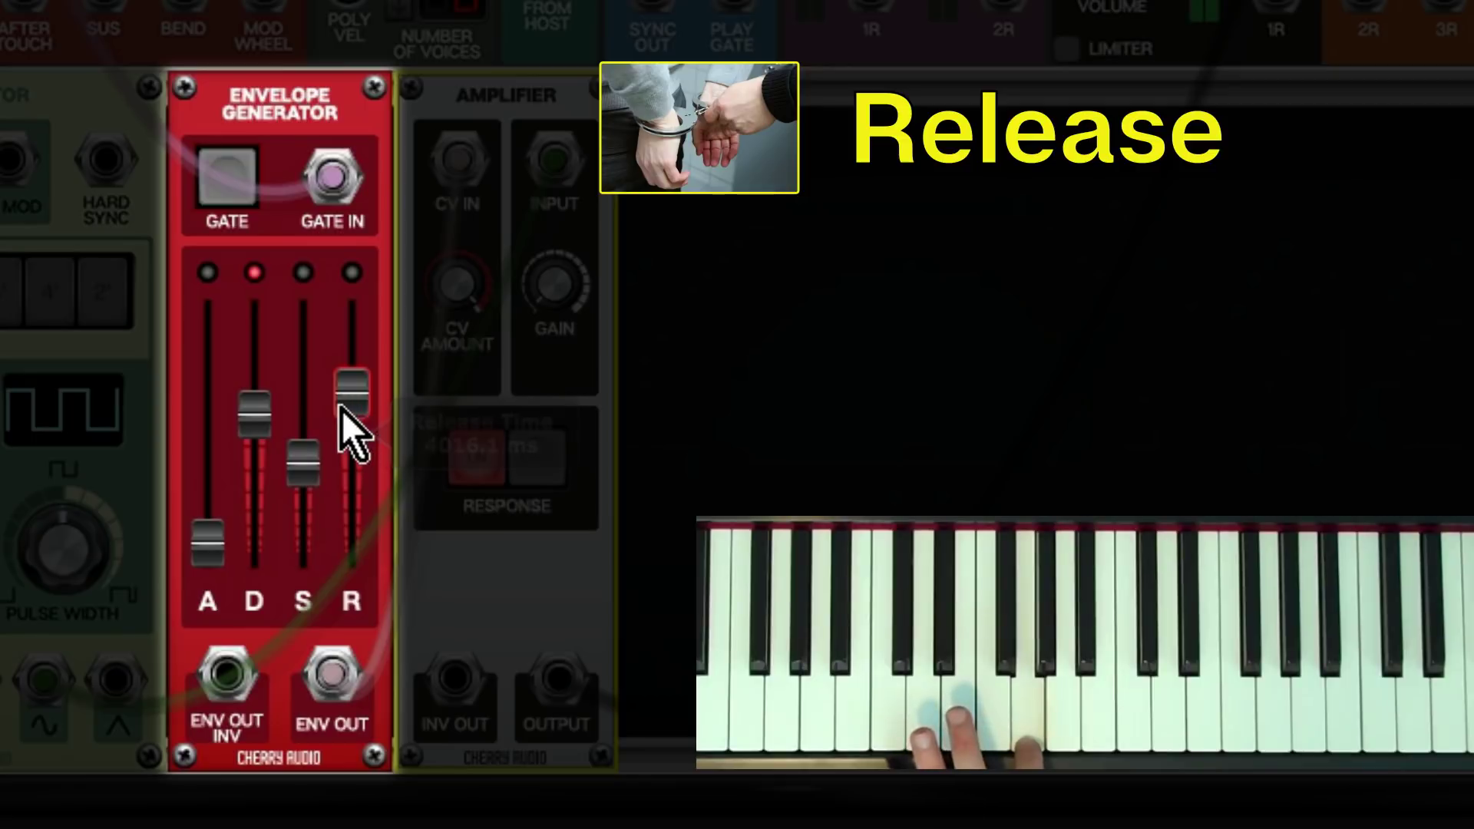
{"action": "mouse_move", "coordinate": [342, 411]}
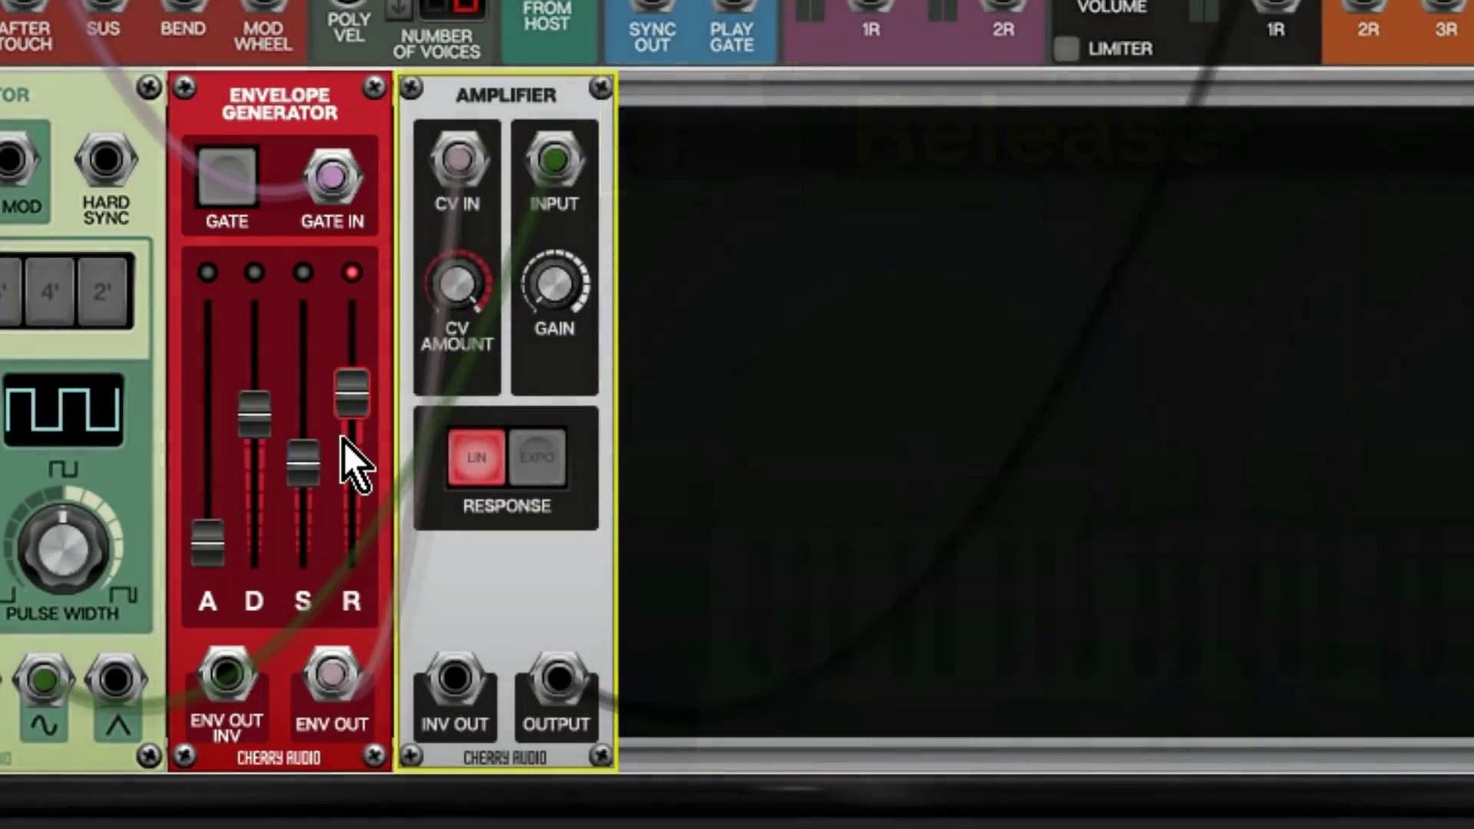
{"action": "mouse_move", "coordinate": [344, 441]}
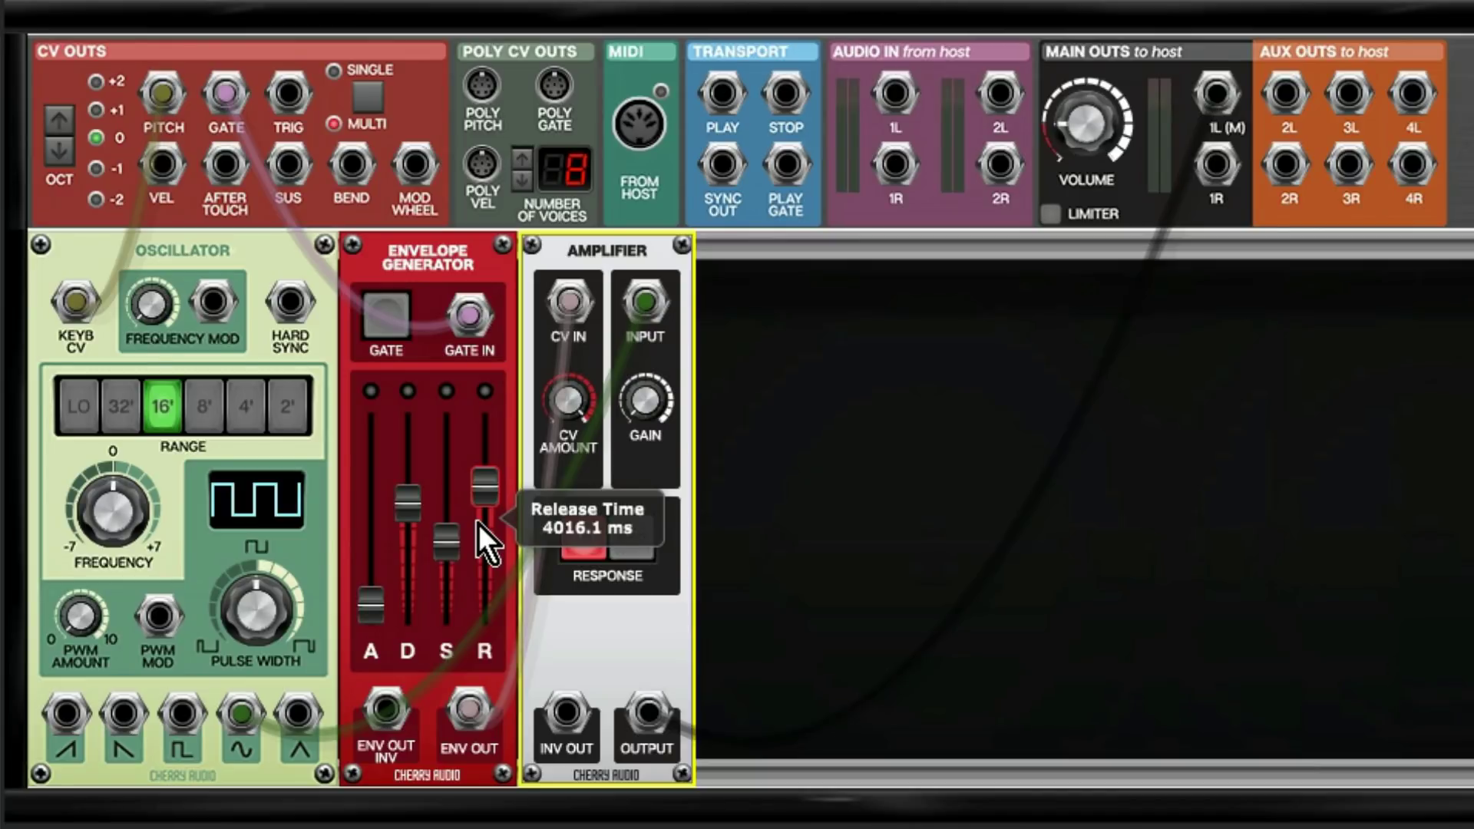
Set envelope sustain to ~82%, release ~96 ms, attack ~71 ms, and repatch the Amplifier to the saw output.
{"action": "left_click_drag", "start_coordinate": [241, 714], "coordinate": [302, 725]}
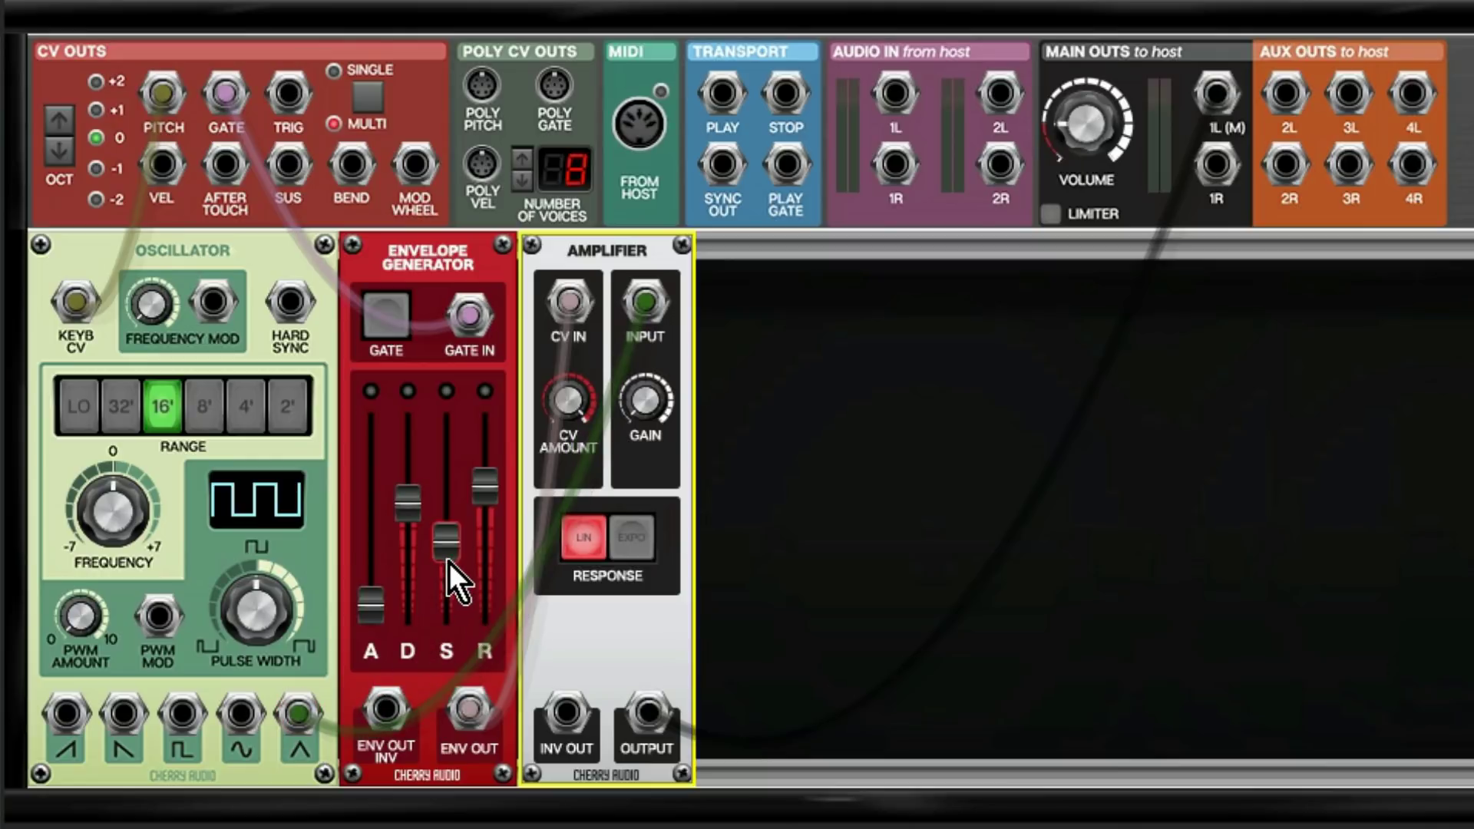
{"action": "left_click_drag", "start_coordinate": [450, 559], "coordinate": [456, 429]}
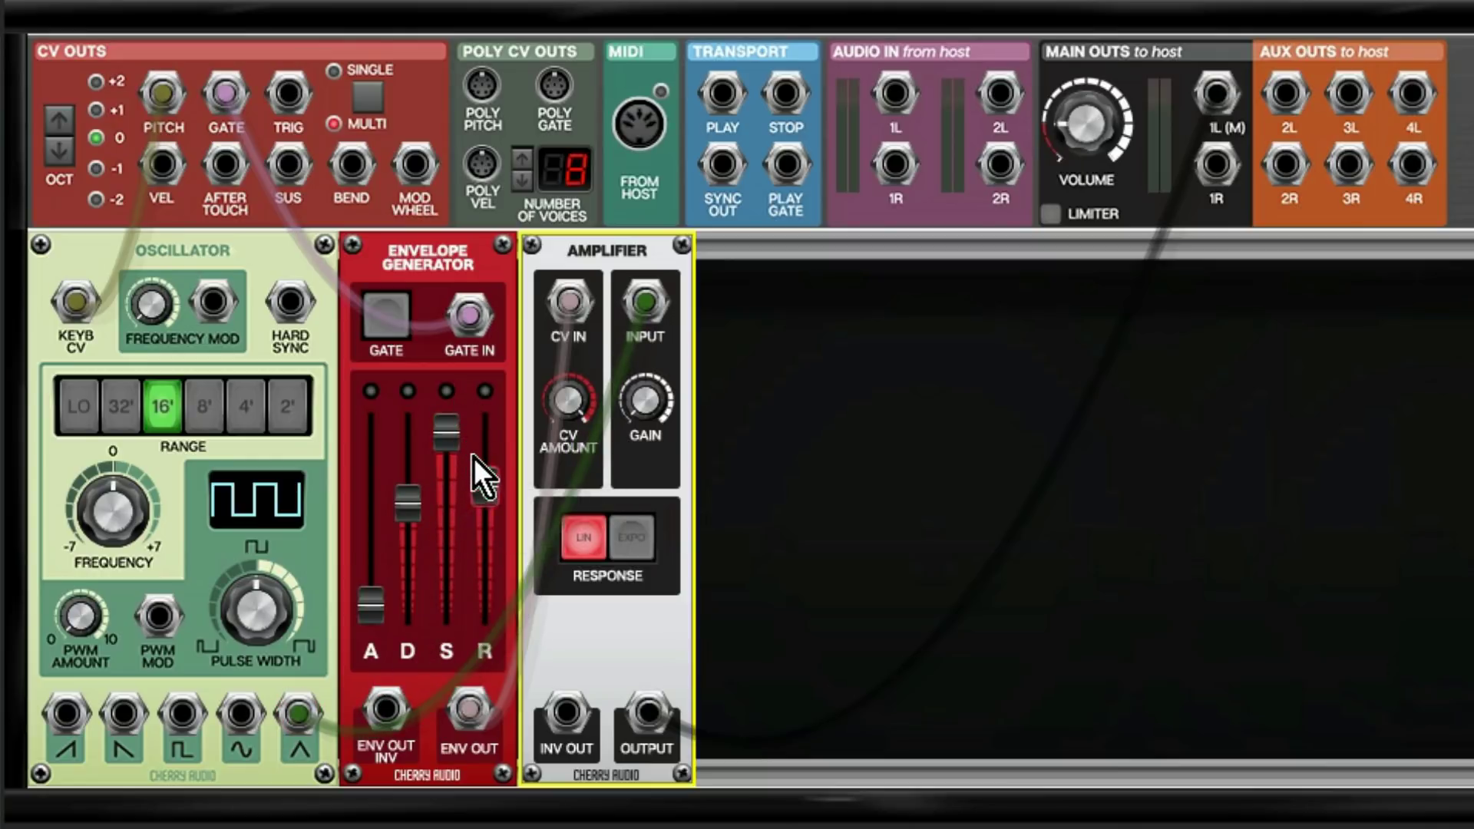
{"action": "left_click_drag", "start_coordinate": [485, 497], "coordinate": [489, 578]}
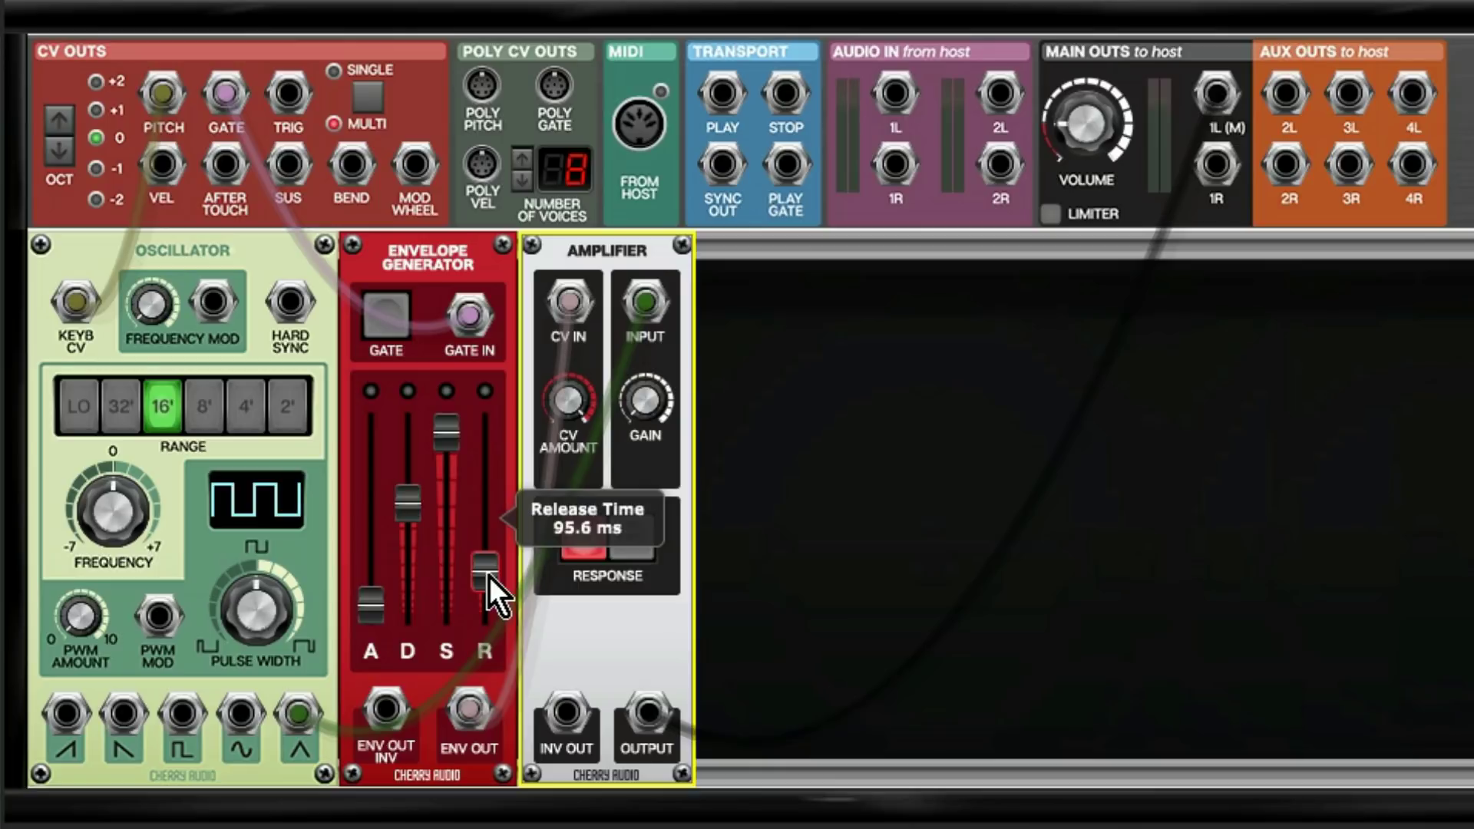
{"action": "left_click_drag", "start_coordinate": [378, 599], "coordinate": [373, 574]}
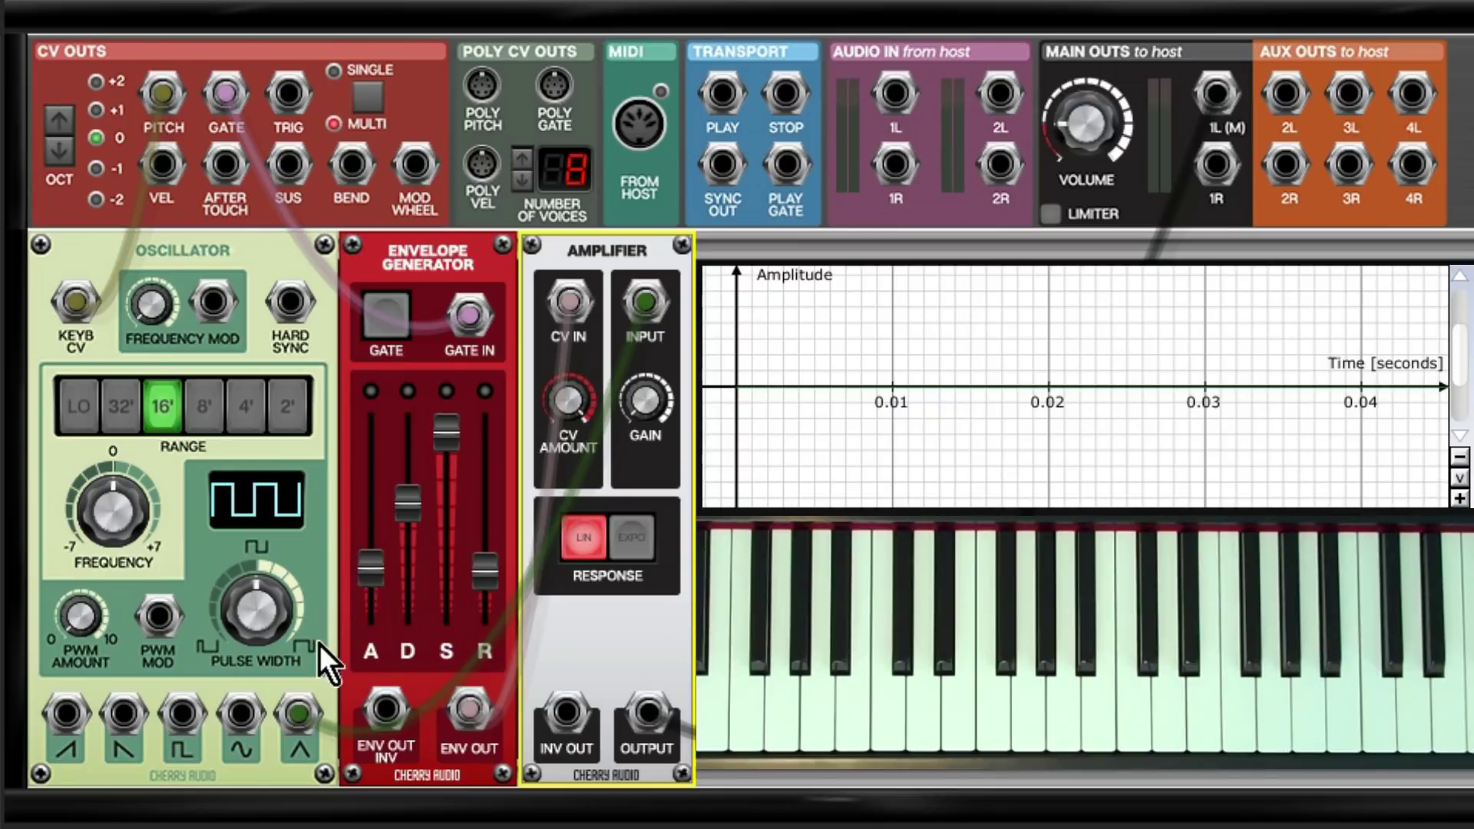
{"action": "mouse_move", "coordinate": [300, 703]}
{"action": "left_mouse_down"}
{"action": "mouse_move", "coordinate": [136, 758]}
{"action": "mouse_move", "coordinate": [68, 717]}
{"action": "left_mouse_up"}
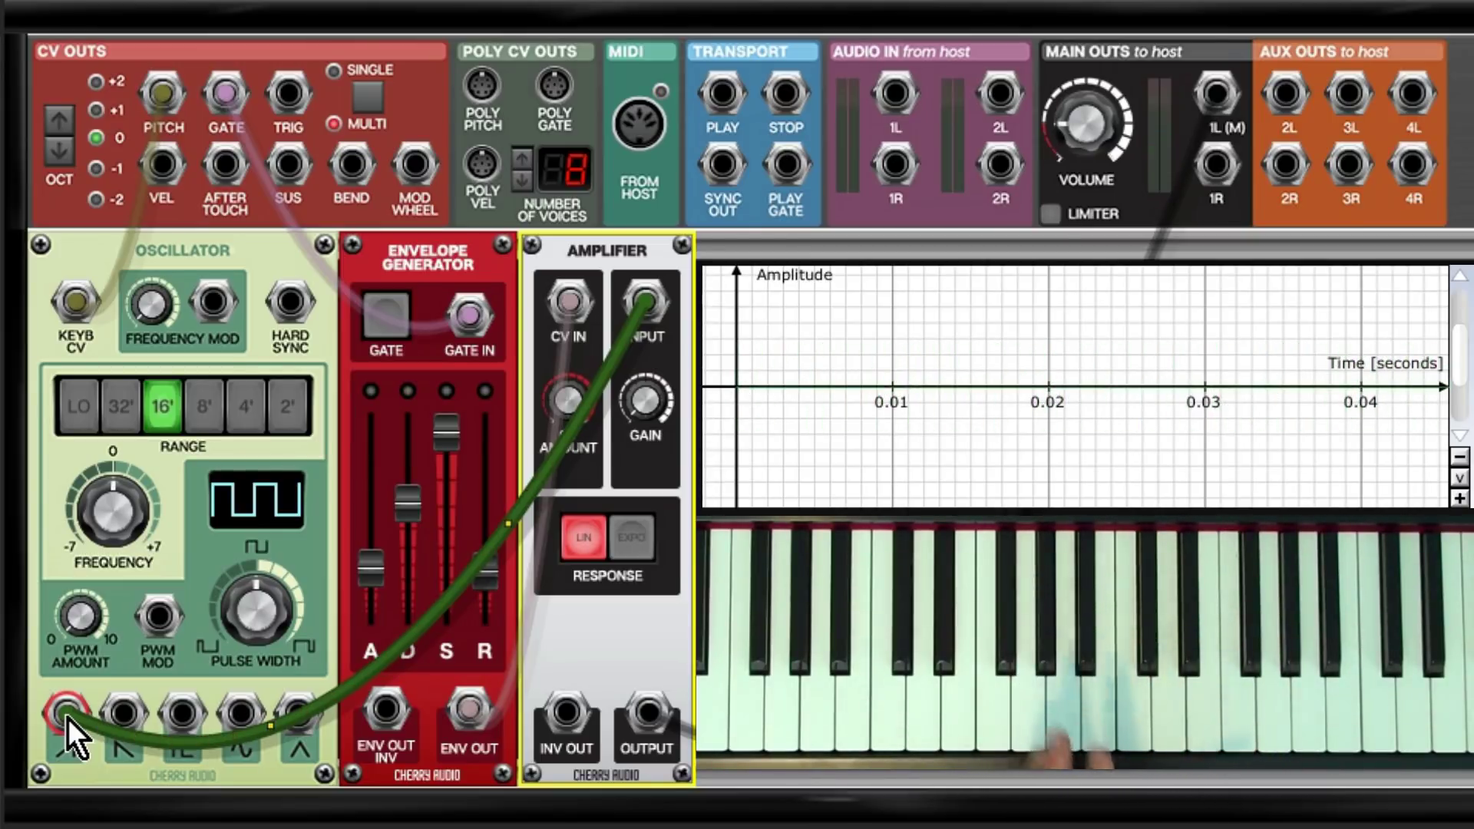
Give the envelope 2 ms attack, 0% sustain and ~106 ms decay, and feed the Amplifier from the sine output.
{"action": "left_click_drag", "start_coordinate": [369, 576], "coordinate": [365, 623]}
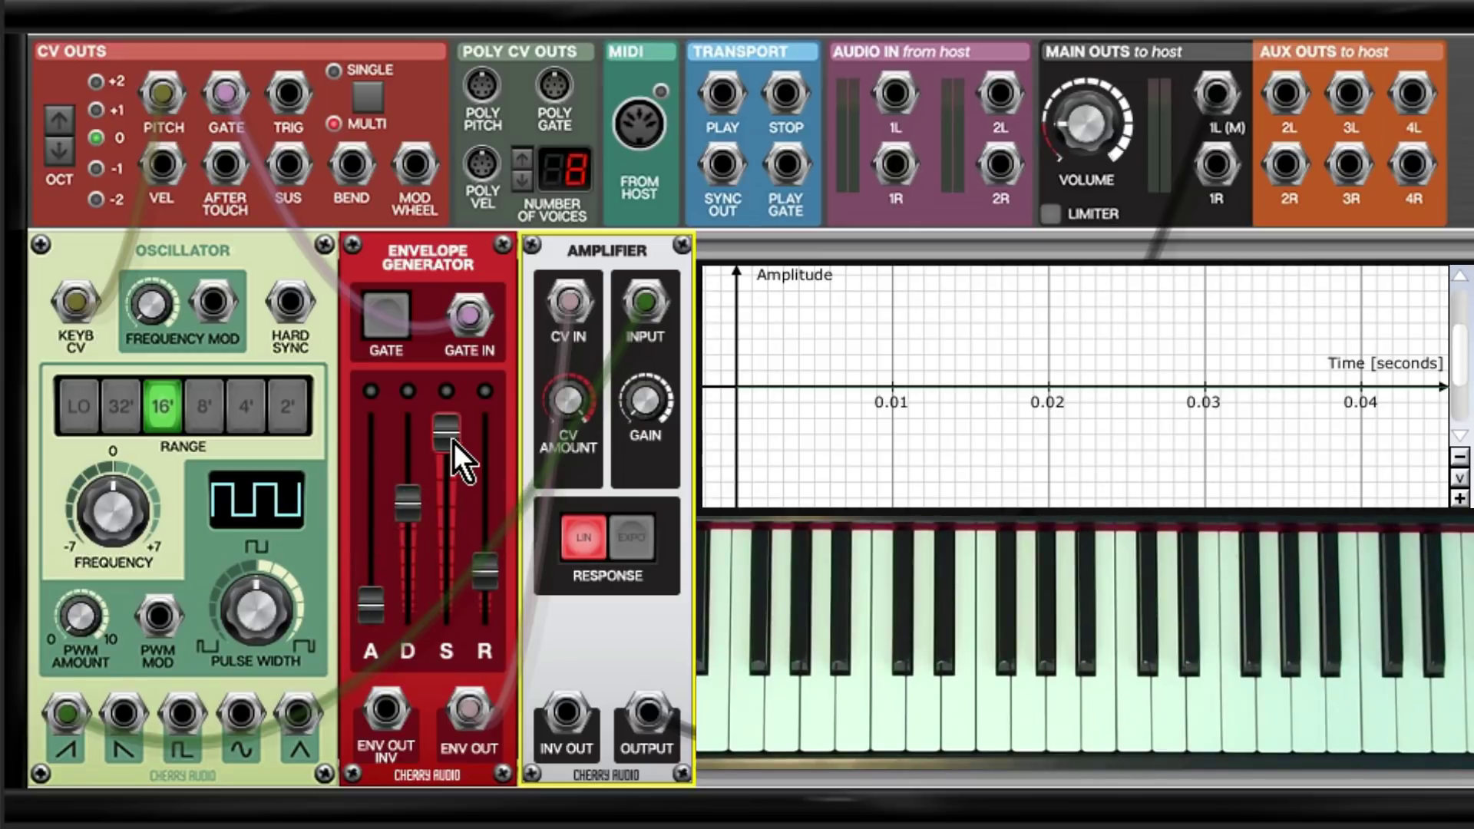
{"action": "left_click_drag", "start_coordinate": [453, 430], "coordinate": [445, 644]}
{"action": "left_click_drag", "start_coordinate": [415, 513], "coordinate": [410, 483]}
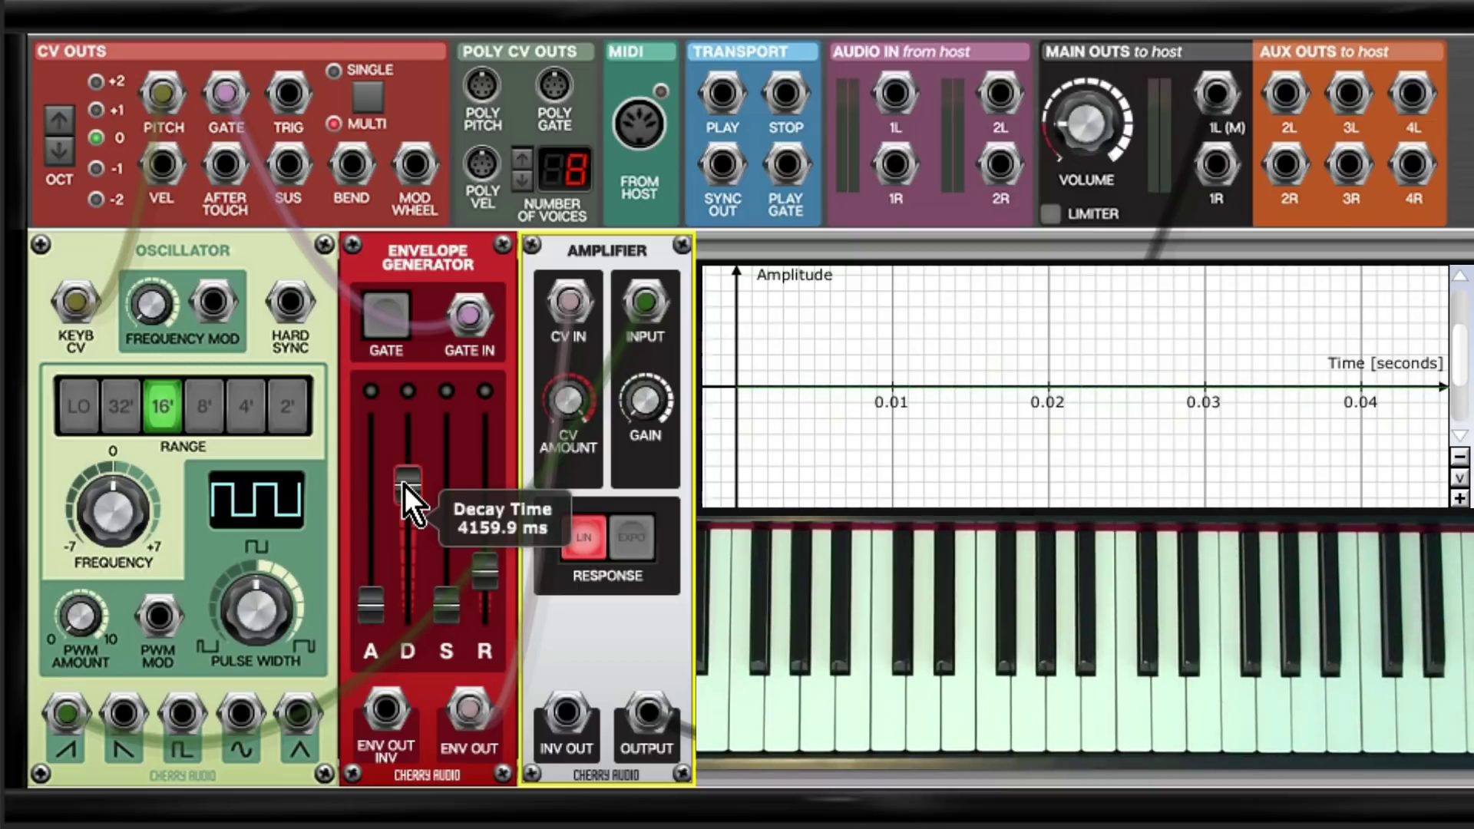
{"action": "left_click_drag", "start_coordinate": [73, 711], "coordinate": [248, 726]}
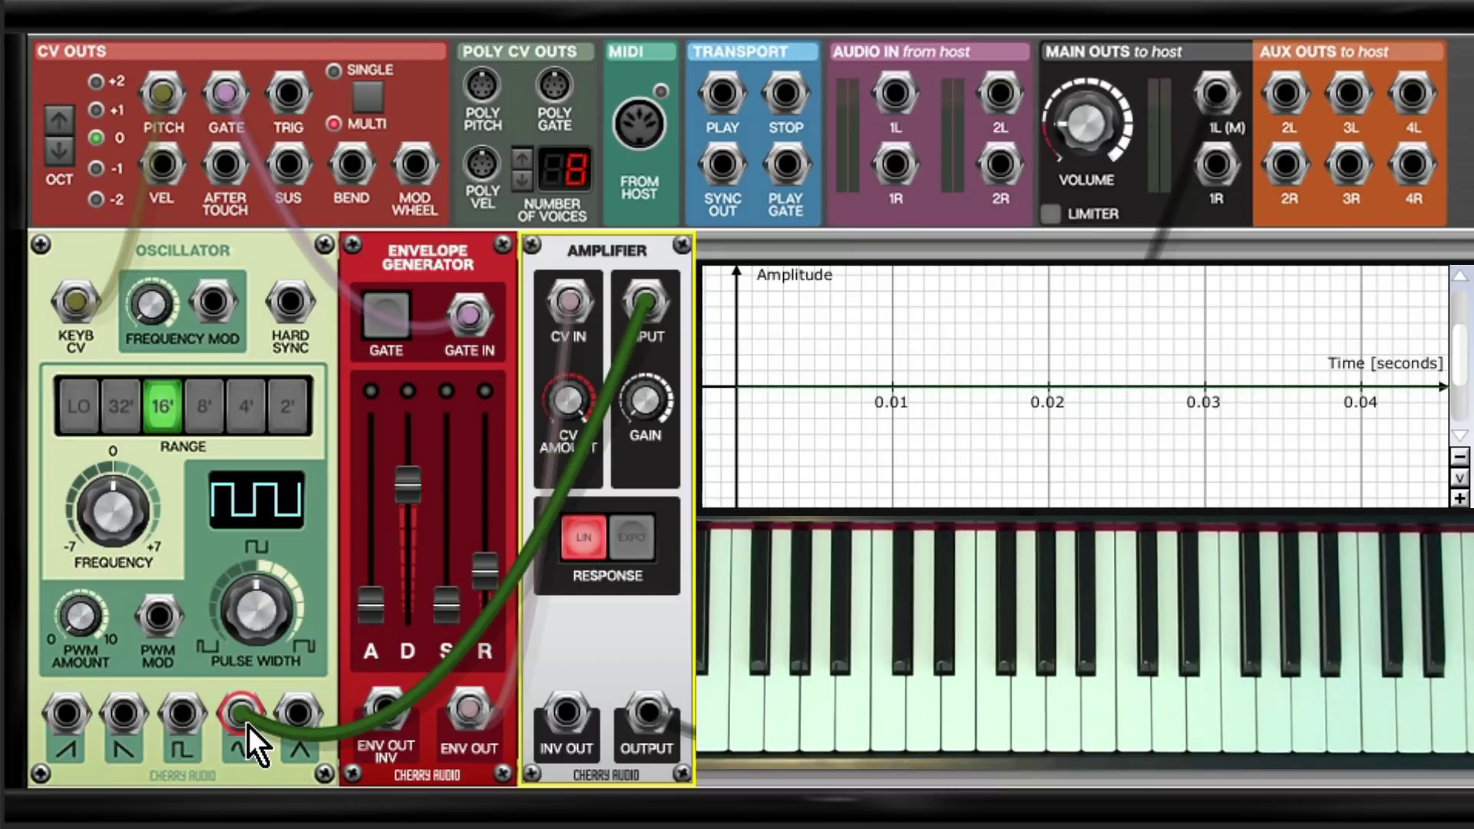
{"action": "left_click_drag", "start_coordinate": [408, 485], "coordinate": [412, 572]}
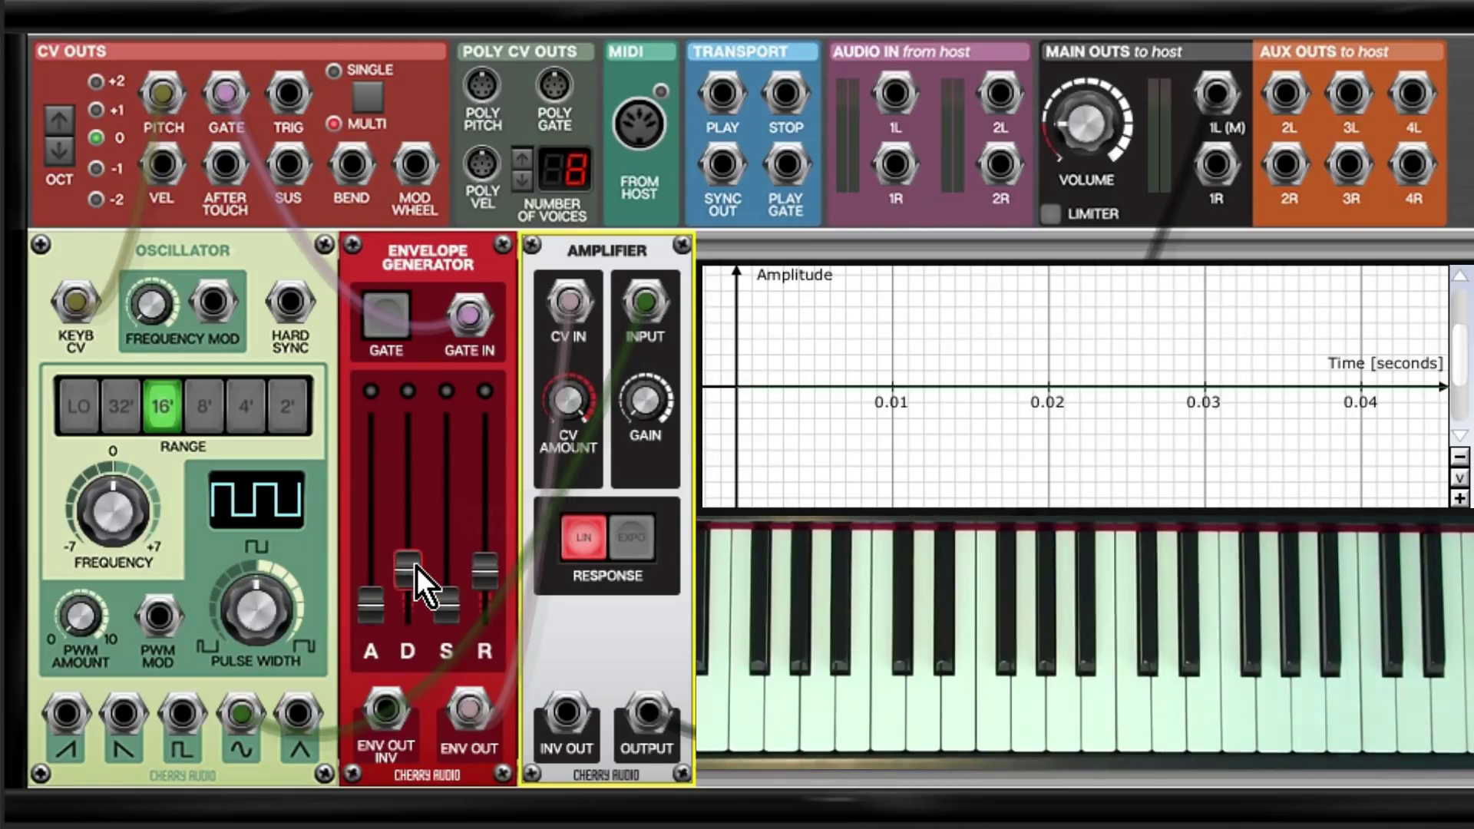
{"action": "mouse_move", "coordinate": [417, 567]}
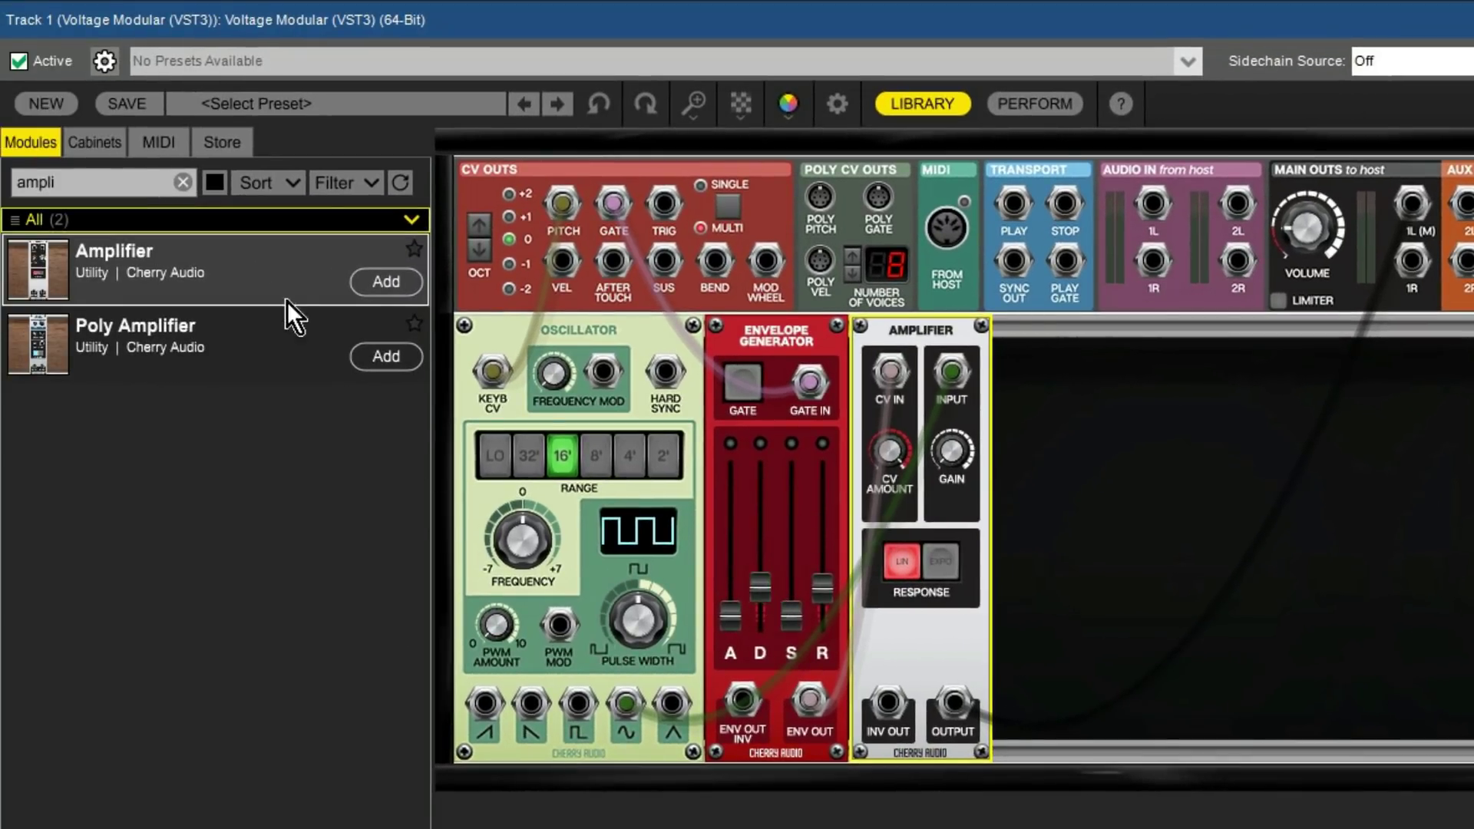
Search modules for 'oscill' and drag an Oscillator into the rack beside the existing one.
{"action": "left_click", "coordinate": [183, 183]}
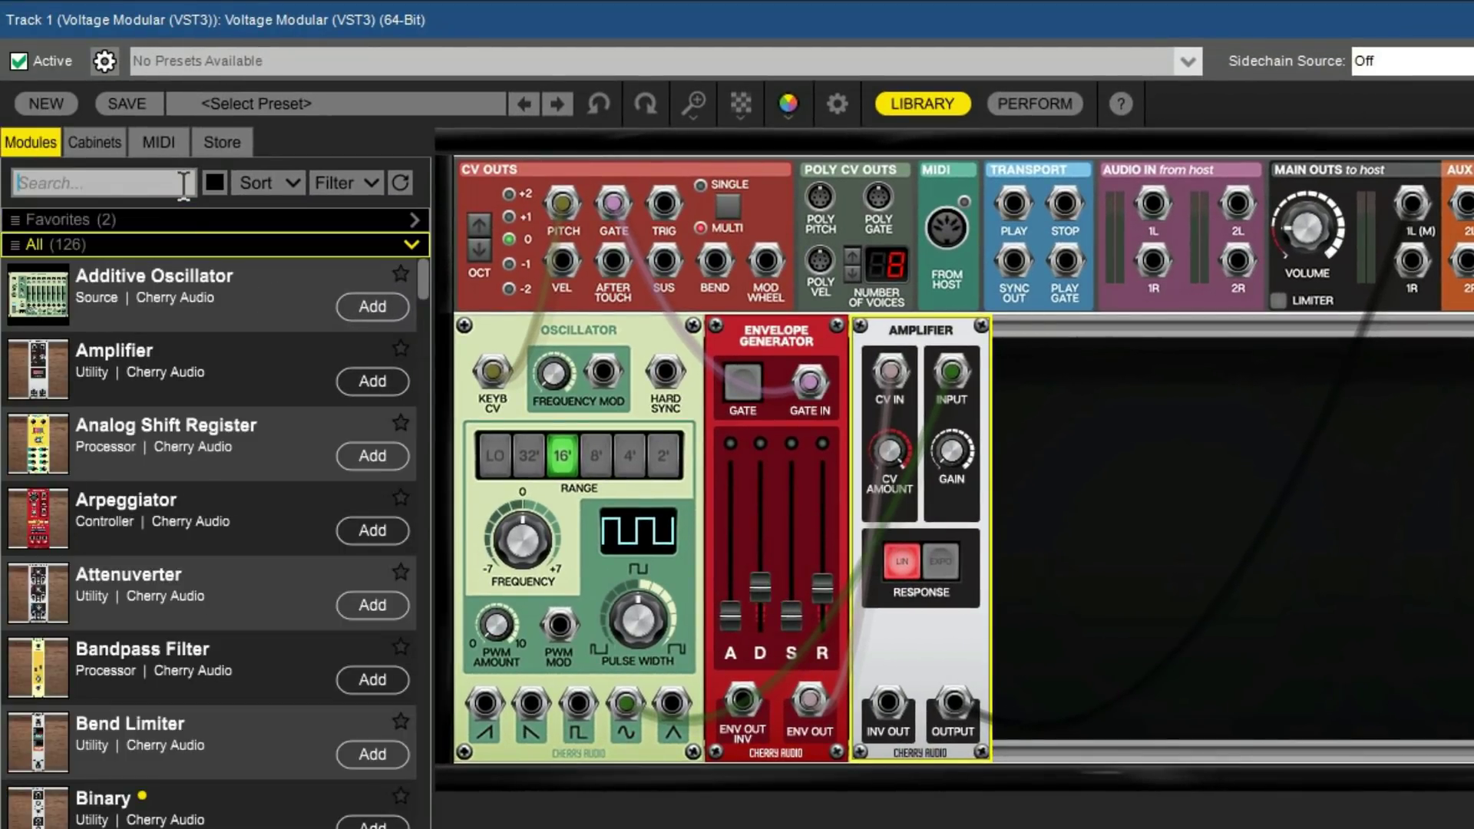
{"action": "type", "text": "oscill"}
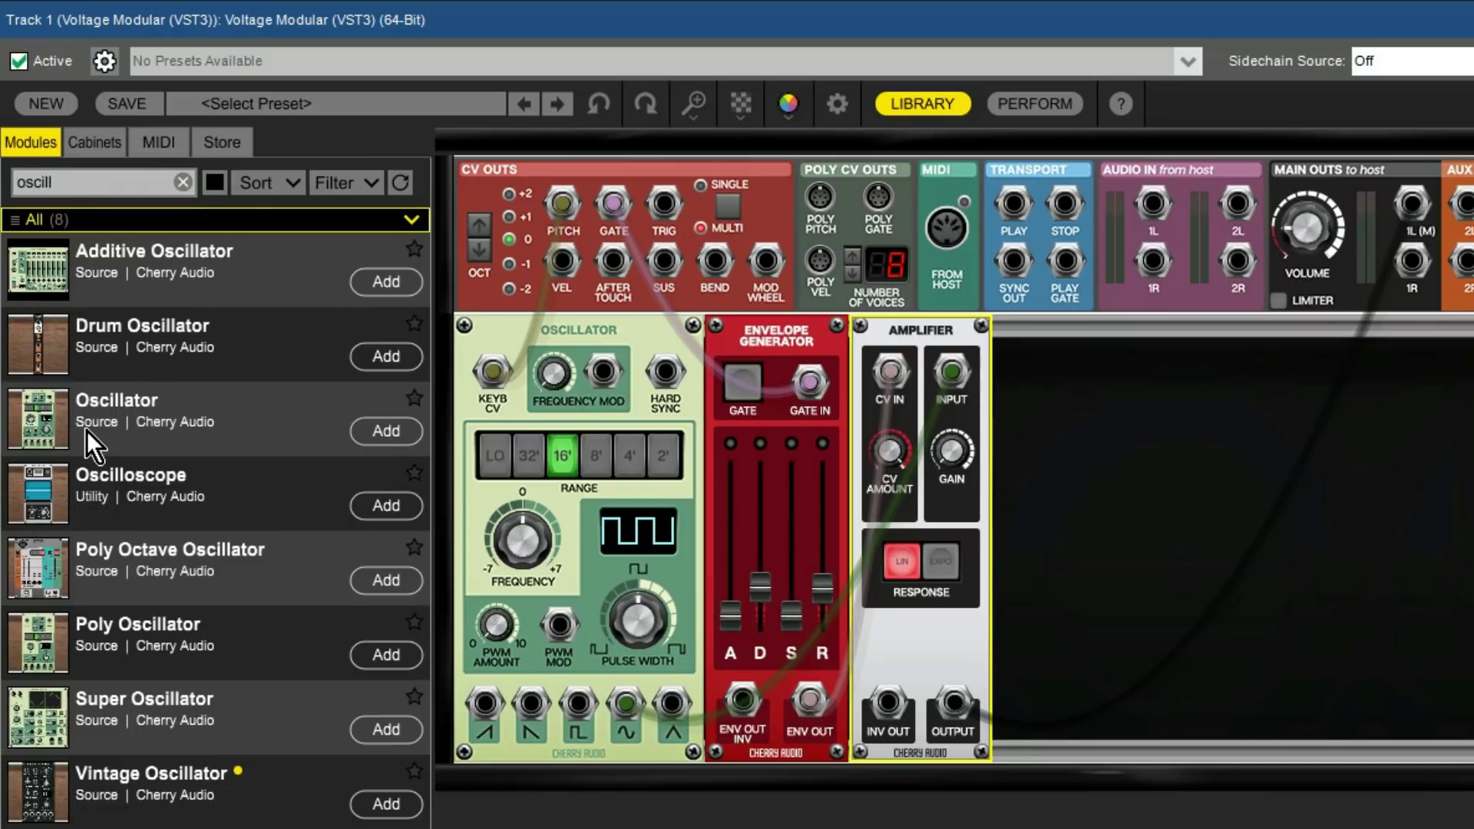
{"action": "left_click_drag", "start_coordinate": [86, 430], "coordinate": [759, 356]}
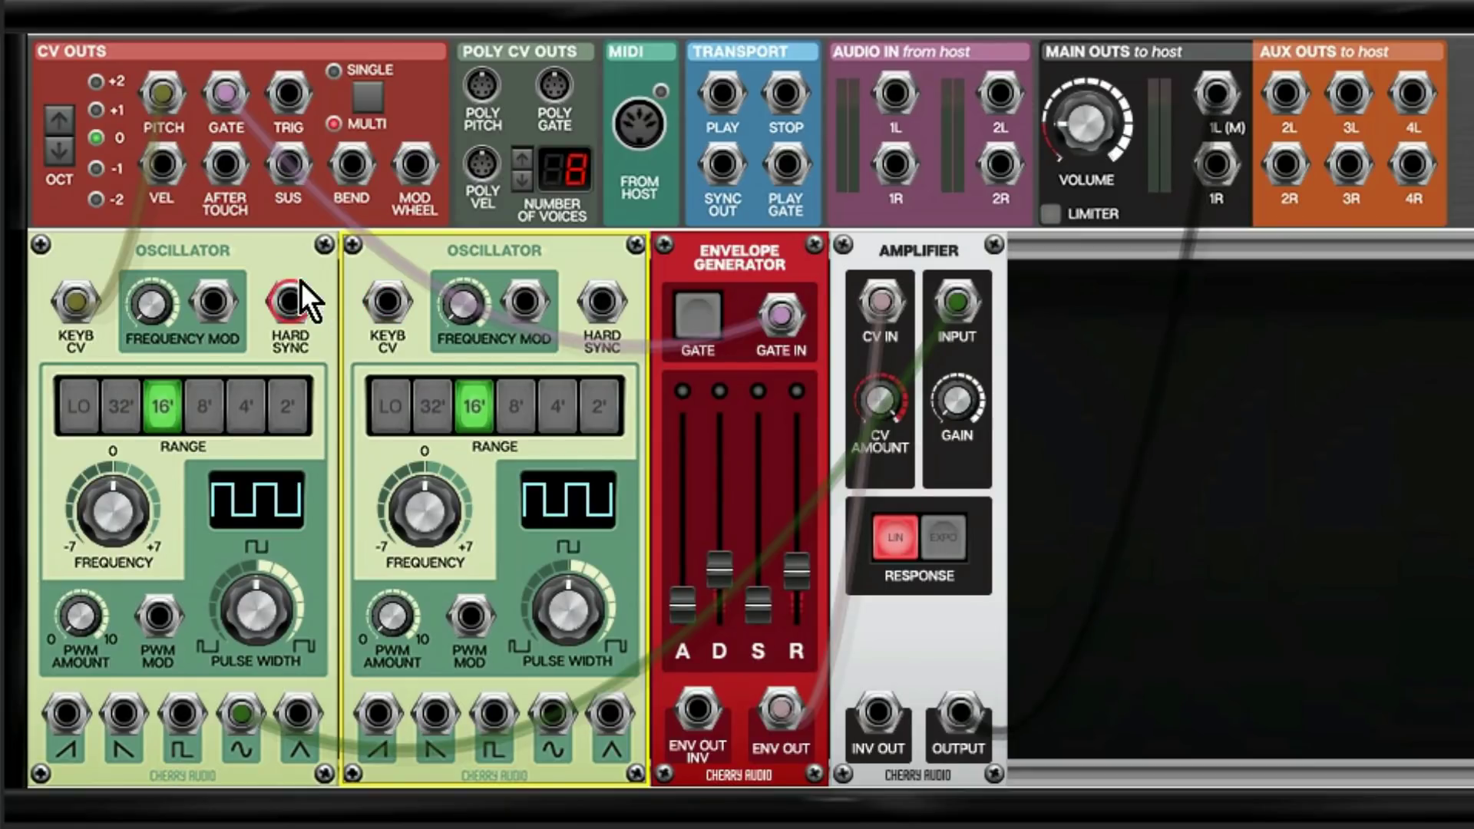
Patch a second PITCH cable to Osc 2 KEYB CV and Osc 2's sine output into the Amplifier INPUT.
{"action": "left_click", "coordinate": [162, 93]}
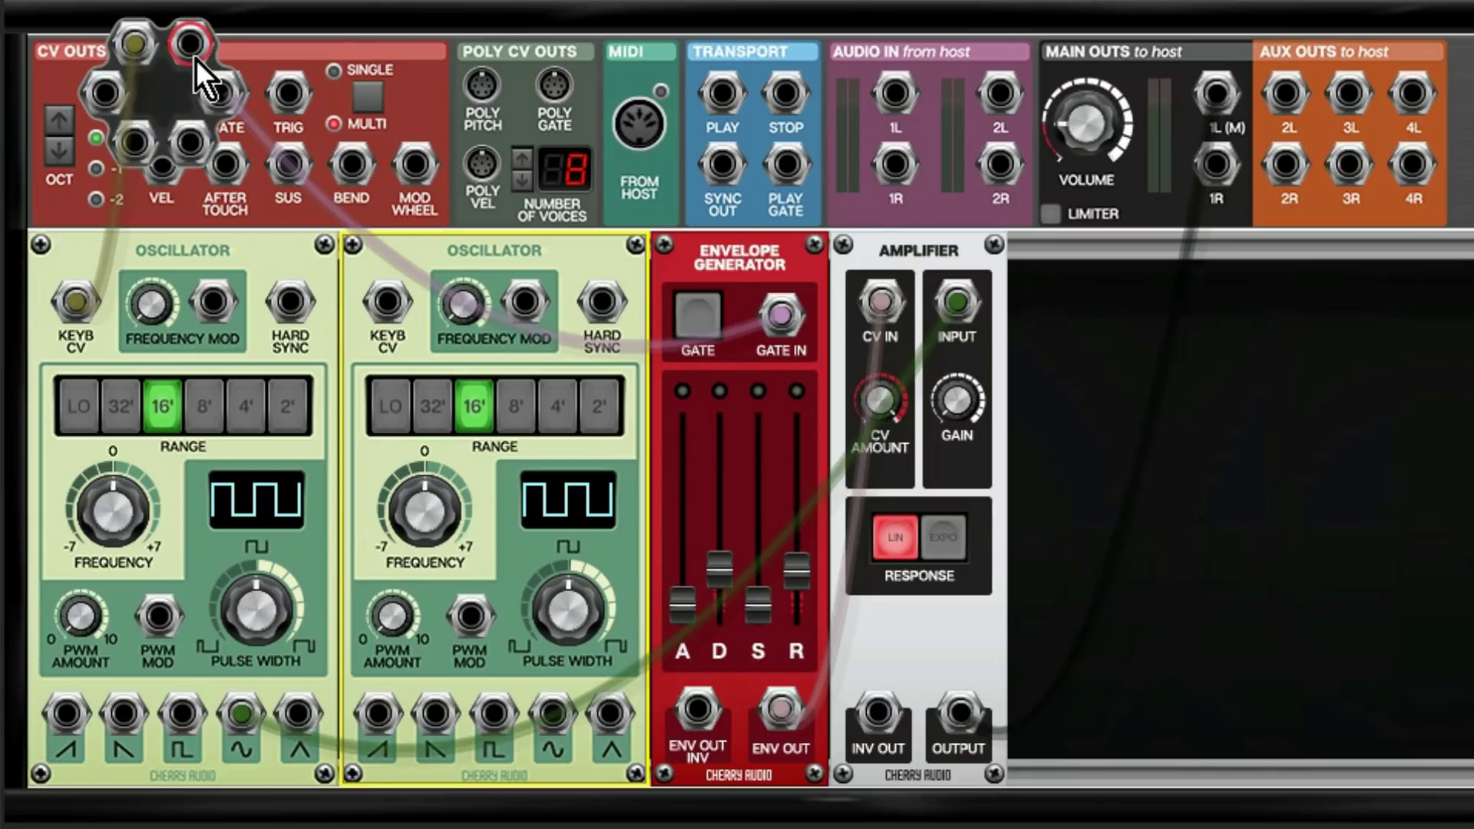
{"action": "left_click_drag", "start_coordinate": [194, 49], "coordinate": [384, 304]}
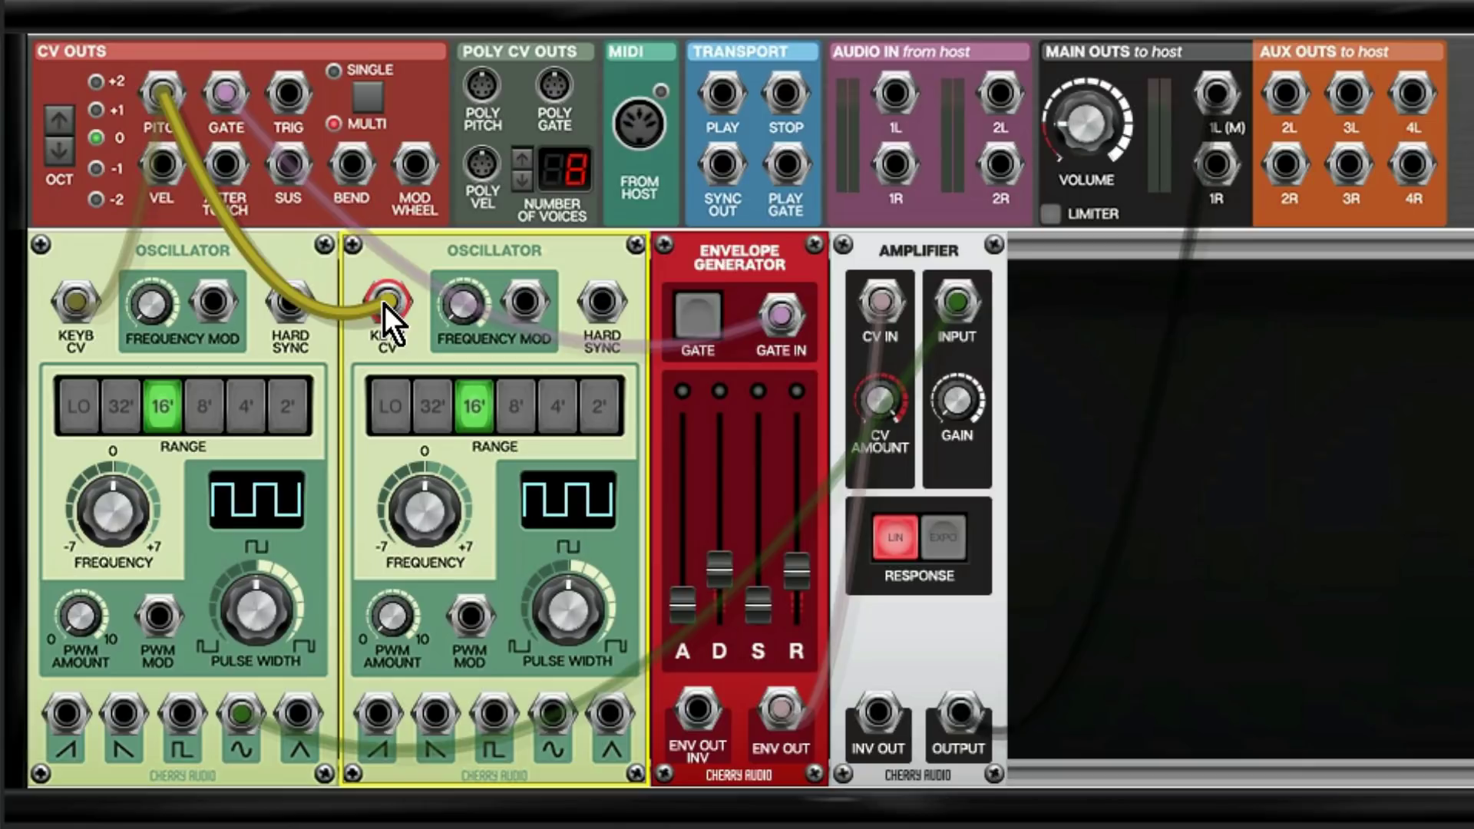
{"action": "left_click_drag", "start_coordinate": [383, 304], "coordinate": [386, 304]}
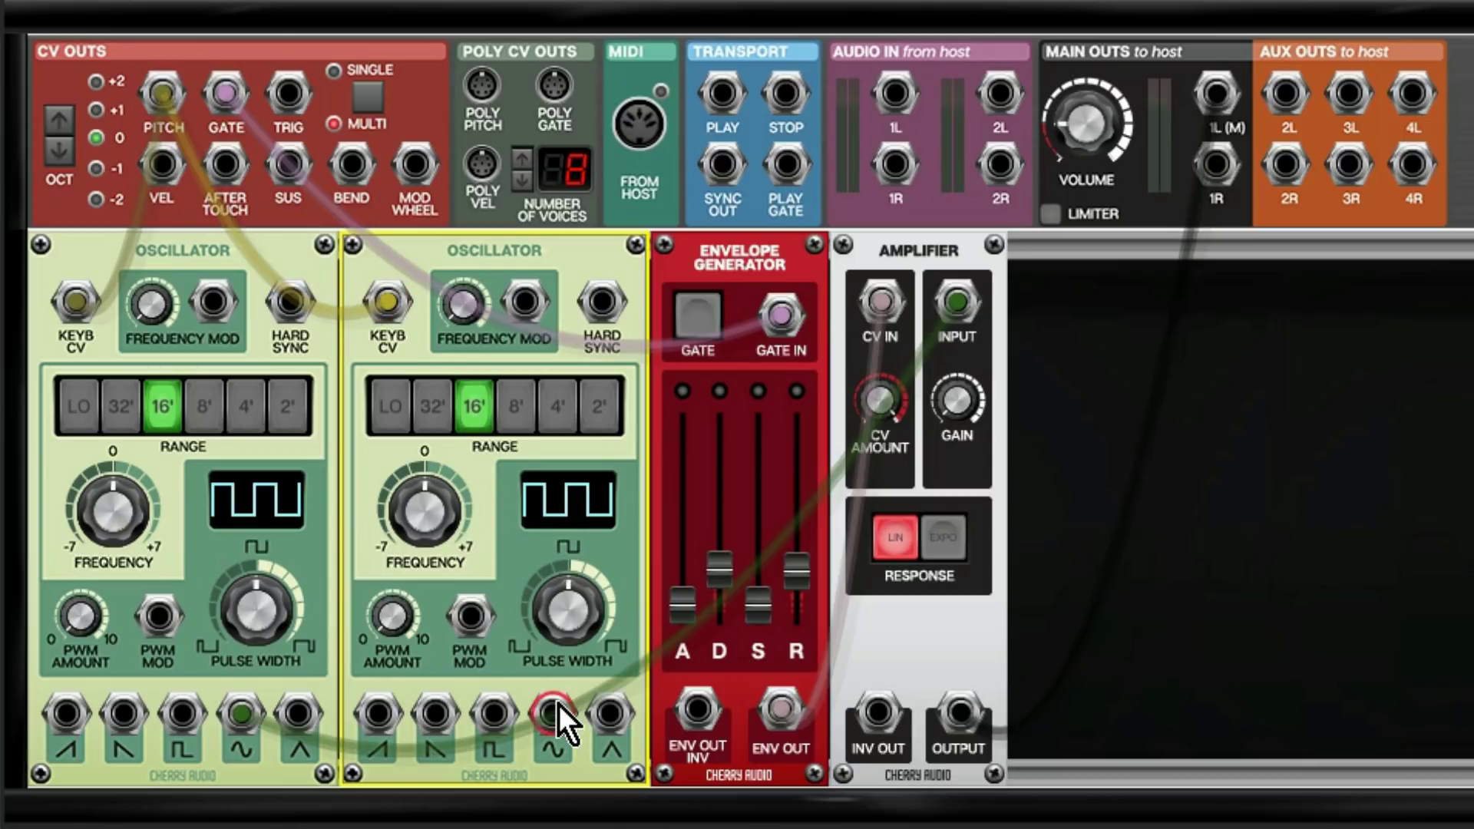
{"action": "left_click_drag", "start_coordinate": [557, 706], "coordinate": [957, 310]}
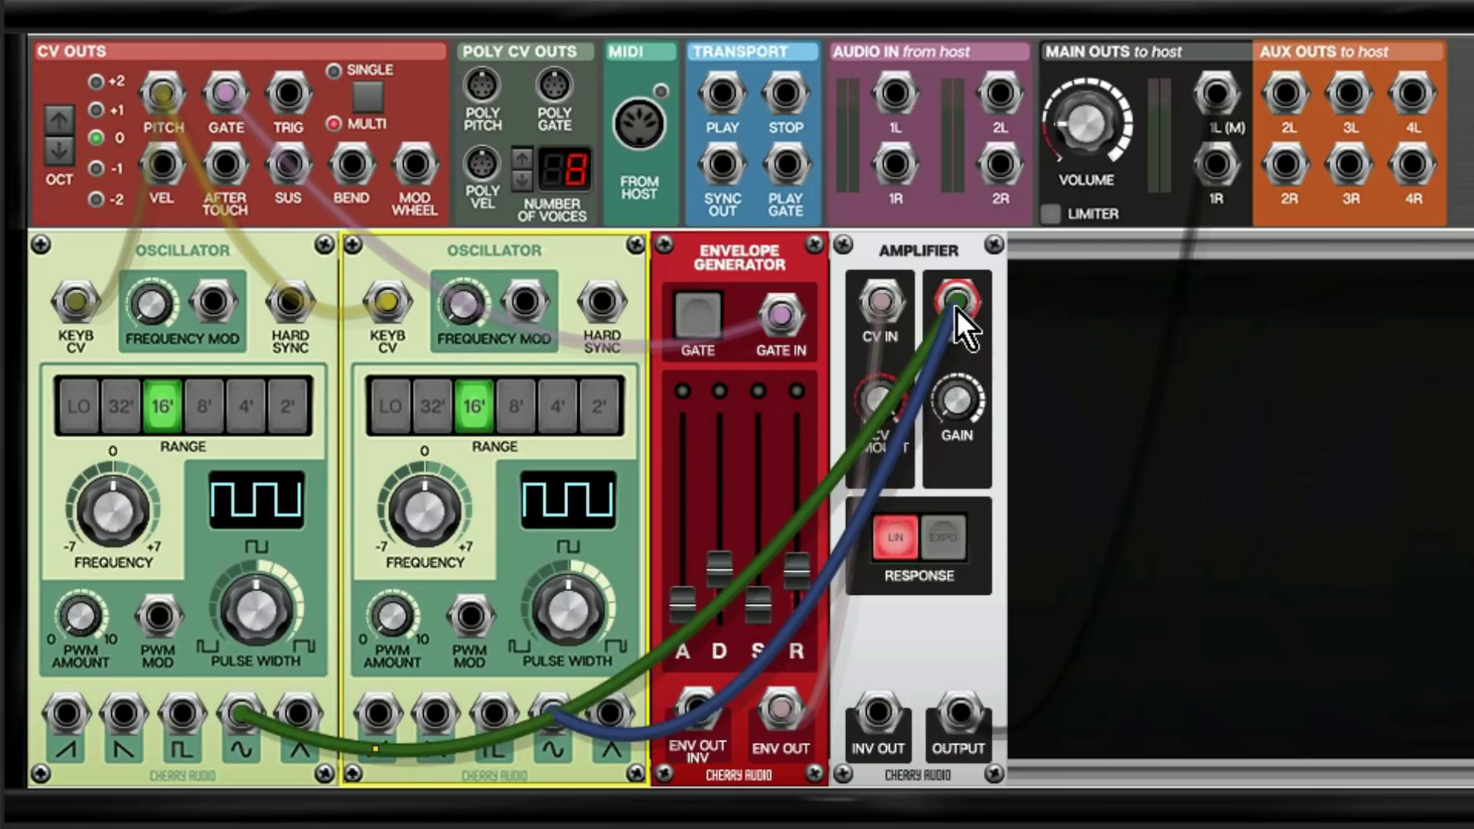
{"action": "mouse_move", "coordinate": [958, 309]}
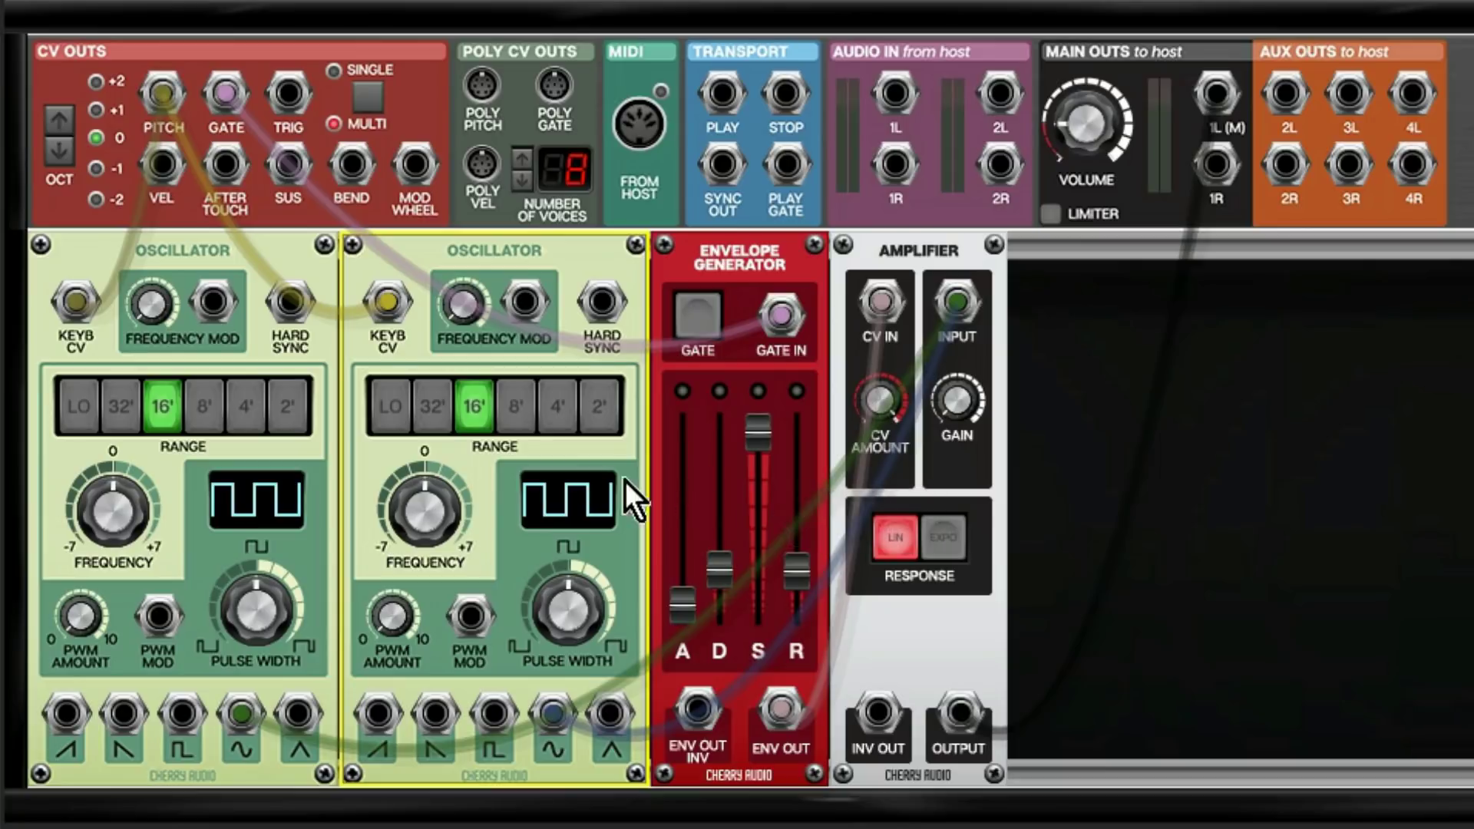
Feed the Amplifier Osc 1's sawtooth and Osc 2's pulse wave, with Osc 2's range at 2'.
{"action": "left_click", "coordinate": [520, 405]}
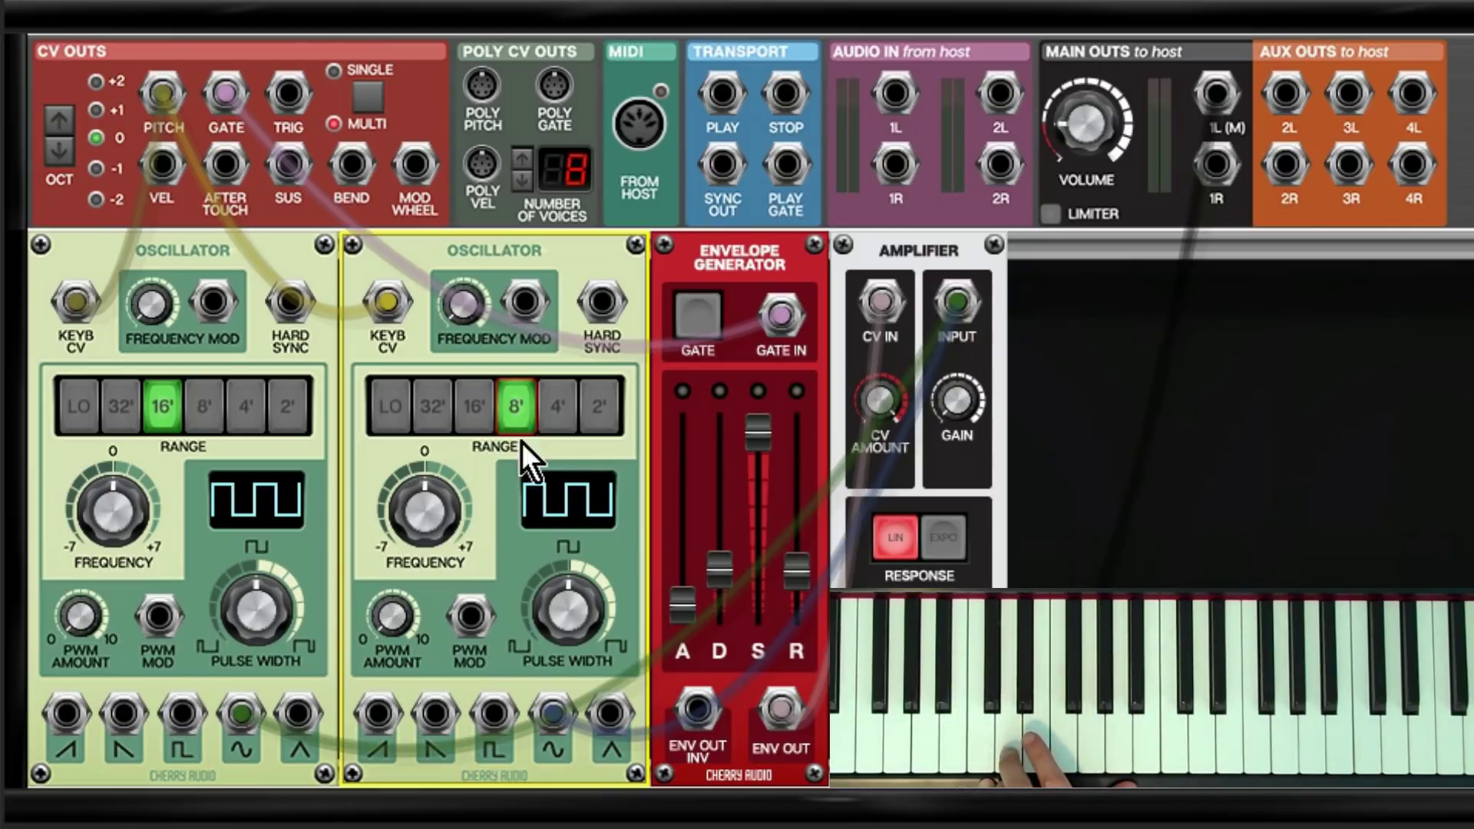
{"action": "left_click_drag", "start_coordinate": [549, 707], "coordinate": [436, 721]}
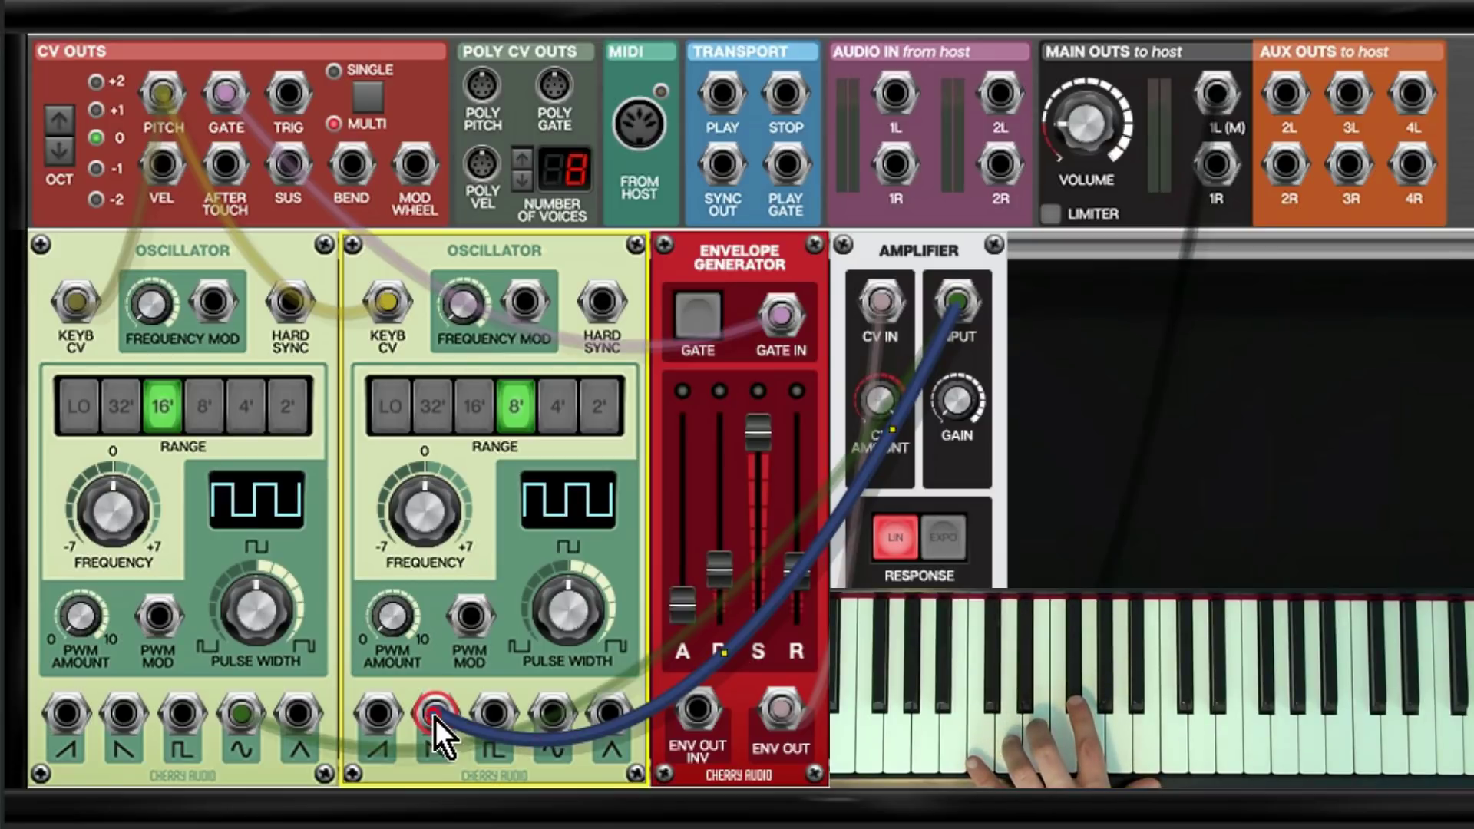
{"action": "left_click_drag", "start_coordinate": [442, 717], "coordinate": [497, 712]}
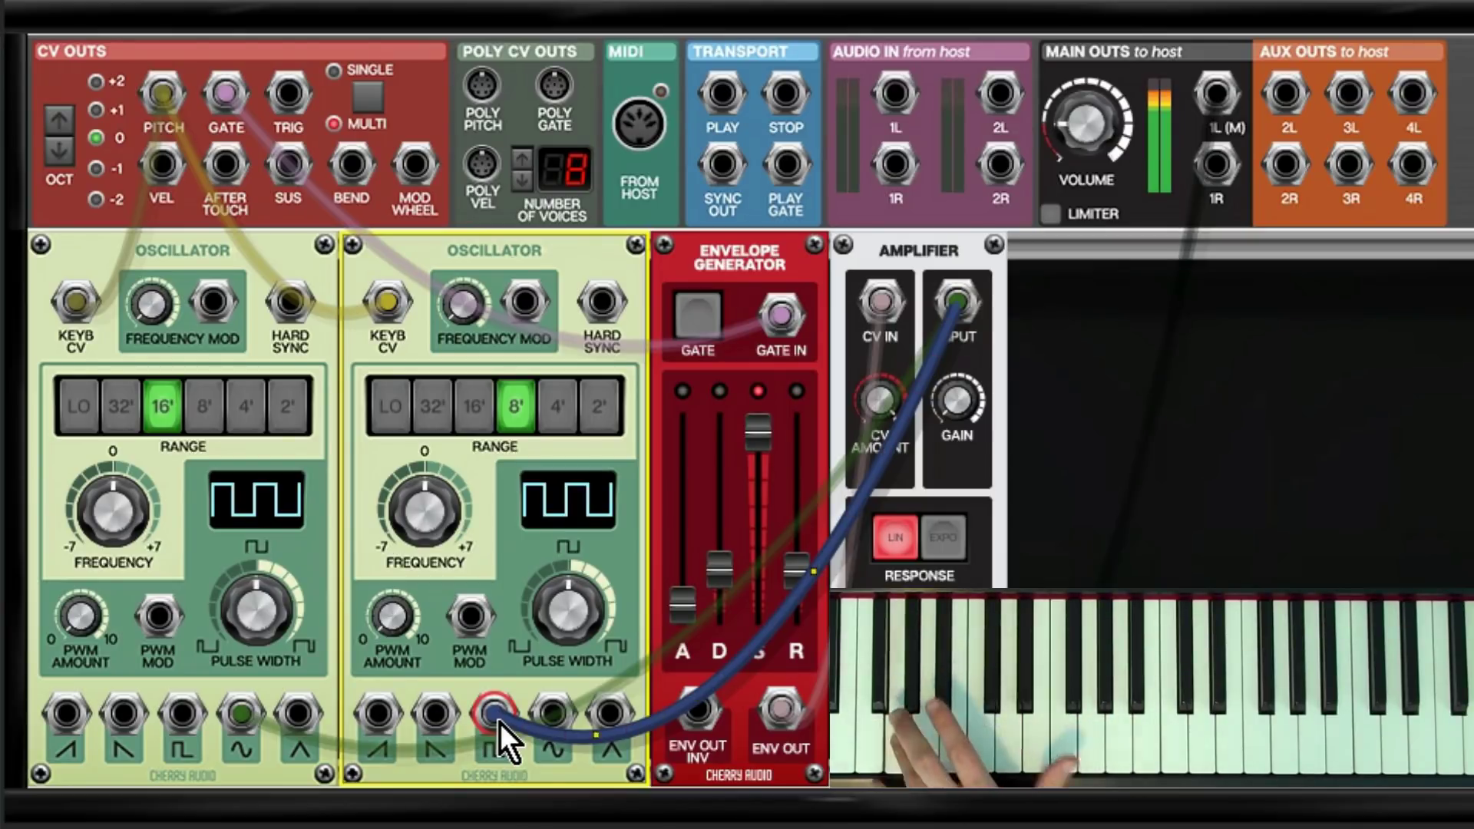
{"action": "left_click_drag", "start_coordinate": [243, 715], "coordinate": [72, 722]}
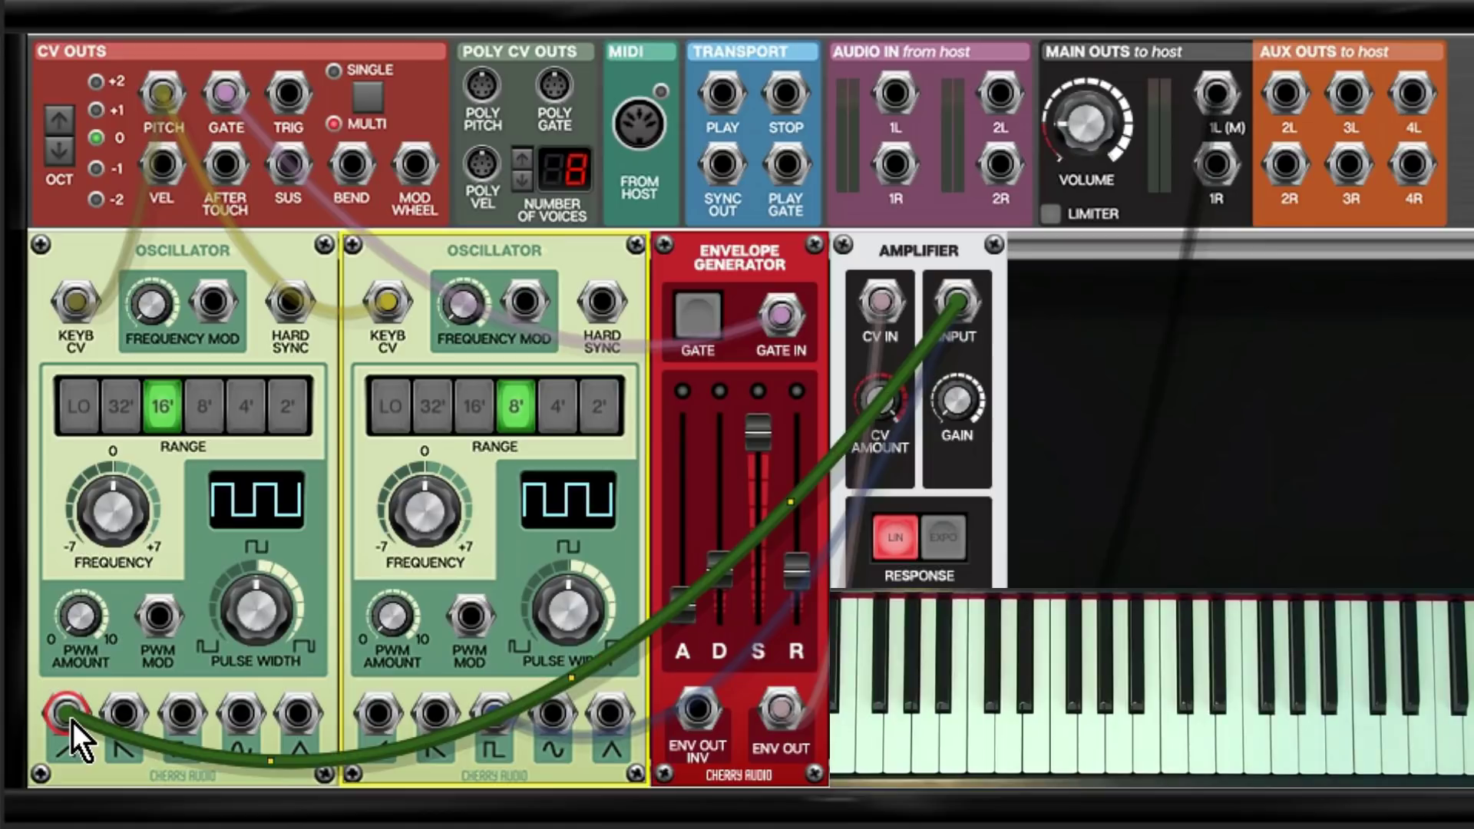
{"action": "left_click", "coordinate": [598, 403]}
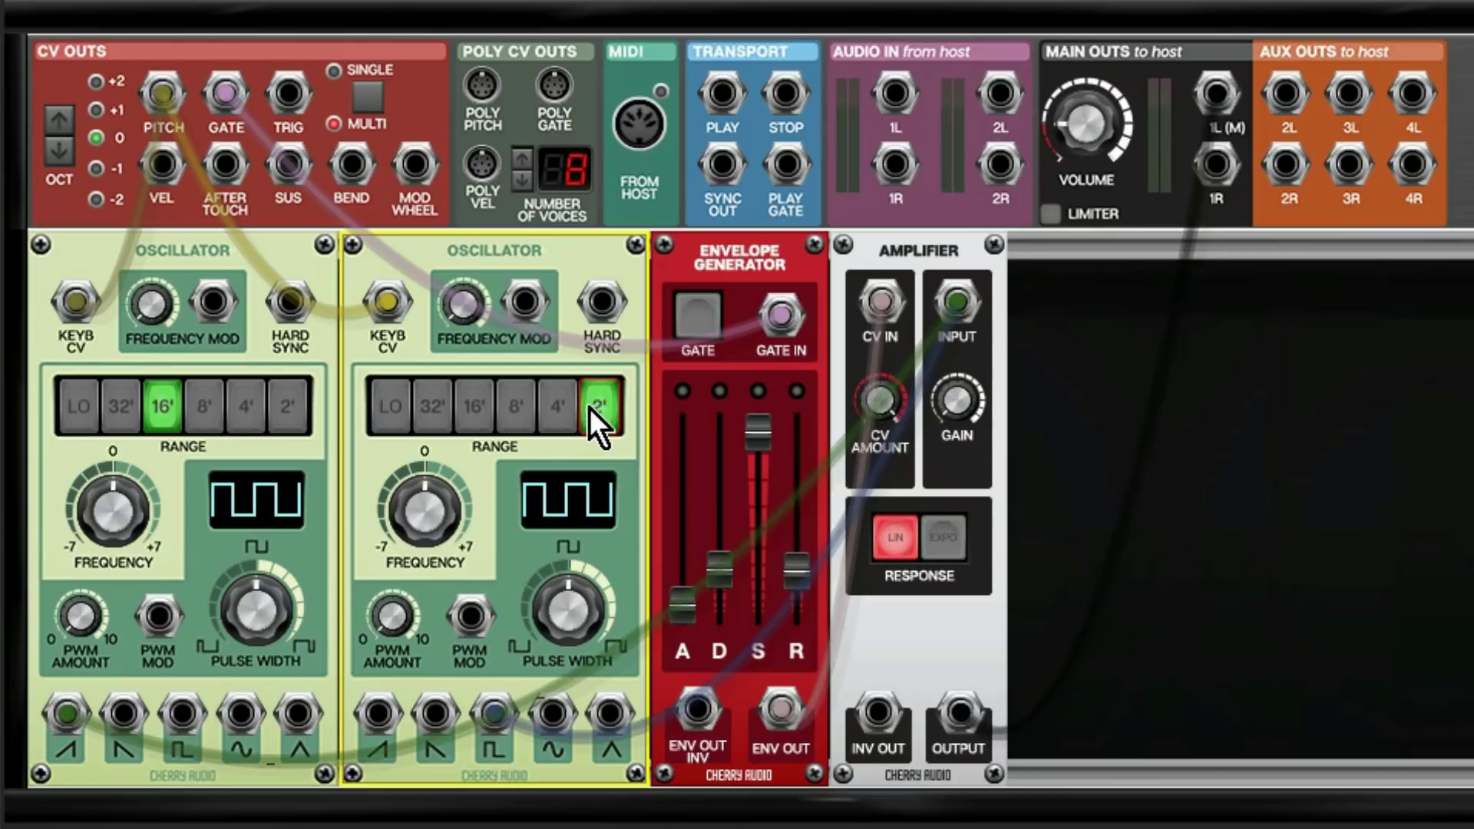
Return Osc 2 to the 16' range and connect its sawtooth output to the Amplifier.
{"action": "left_click", "coordinate": [474, 408]}
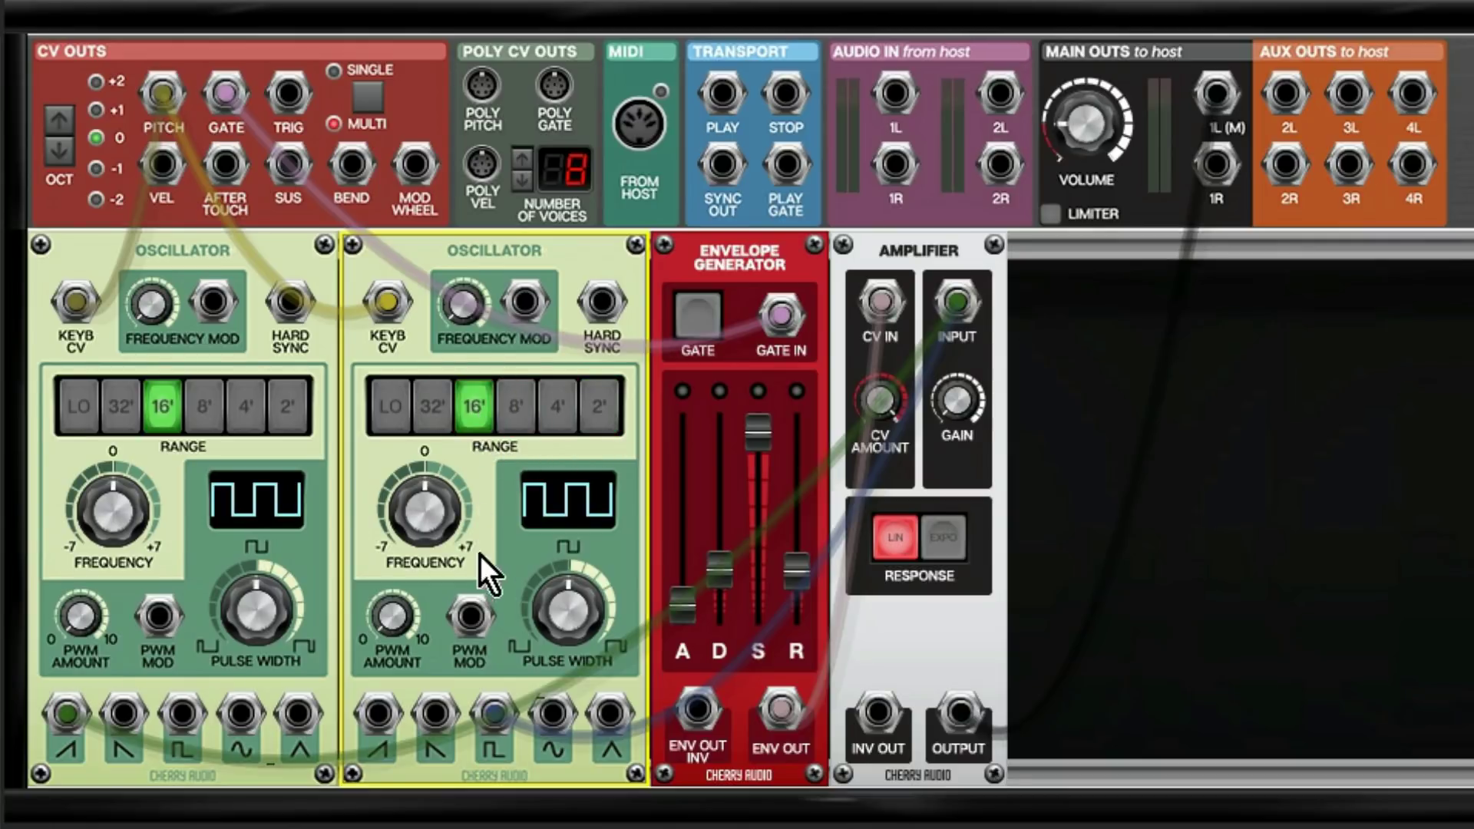
{"action": "left_click_drag", "start_coordinate": [500, 707], "coordinate": [490, 717]}
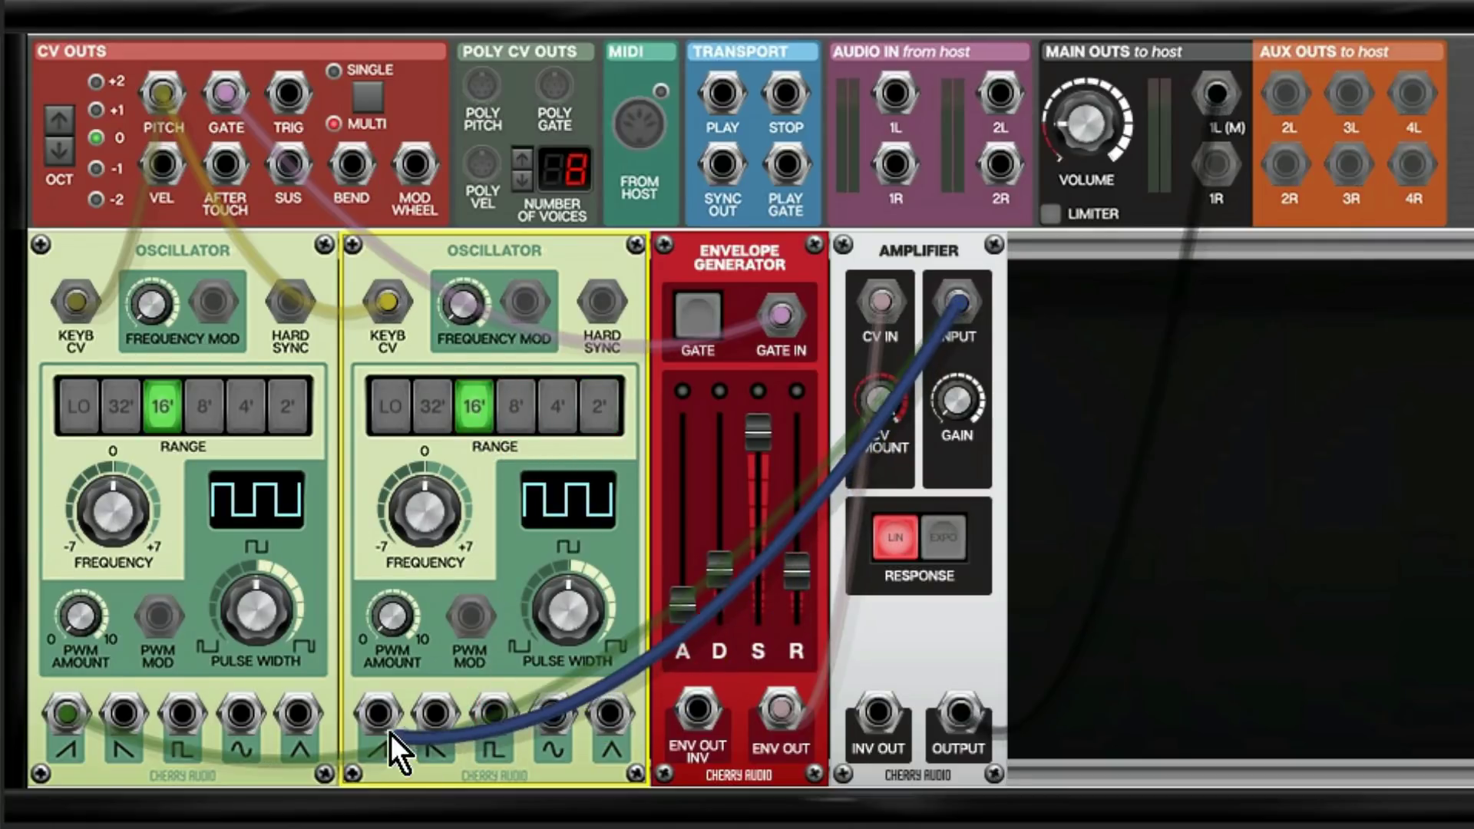
{"action": "left_click_drag", "start_coordinate": [386, 730], "coordinate": [376, 713]}
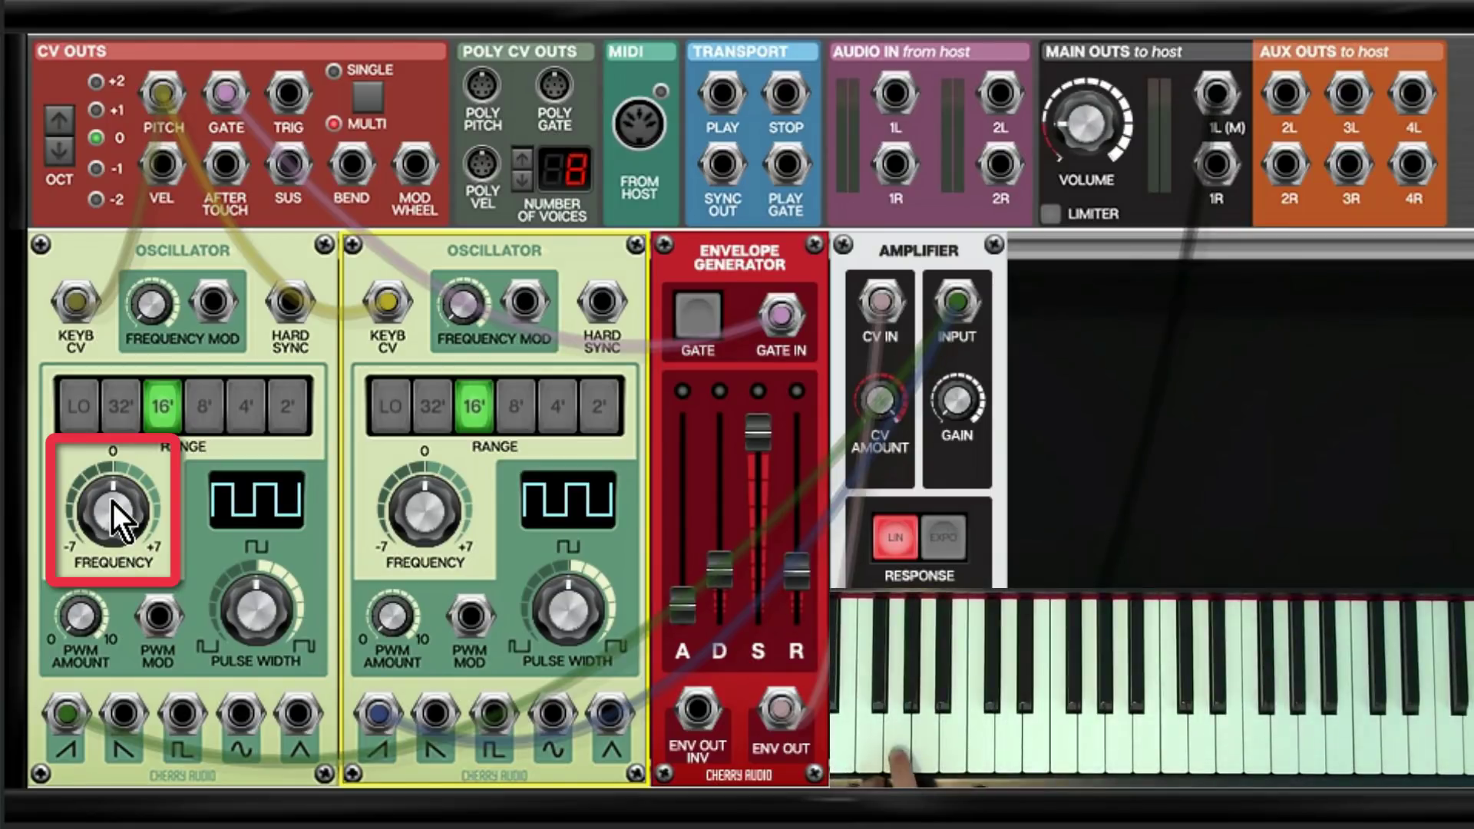
Detune the oscillators by setting Osc 1 Frequency to -0.05 and Osc 2 to 0.05.
{"action": "left_click_drag", "start_coordinate": [119, 502], "coordinate": [121, 508]}
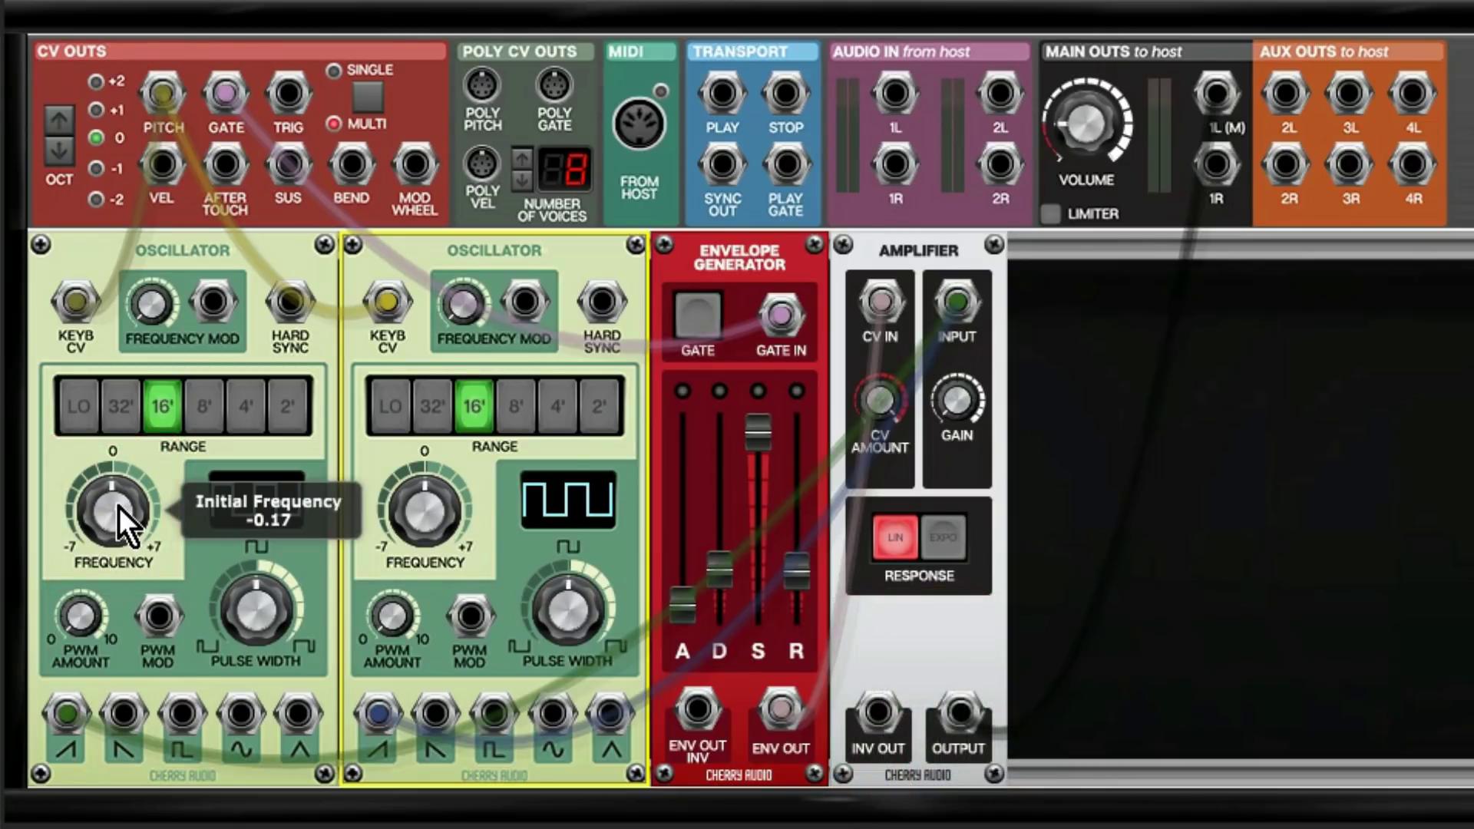
{"action": "double_click", "coordinate": [119, 506]}
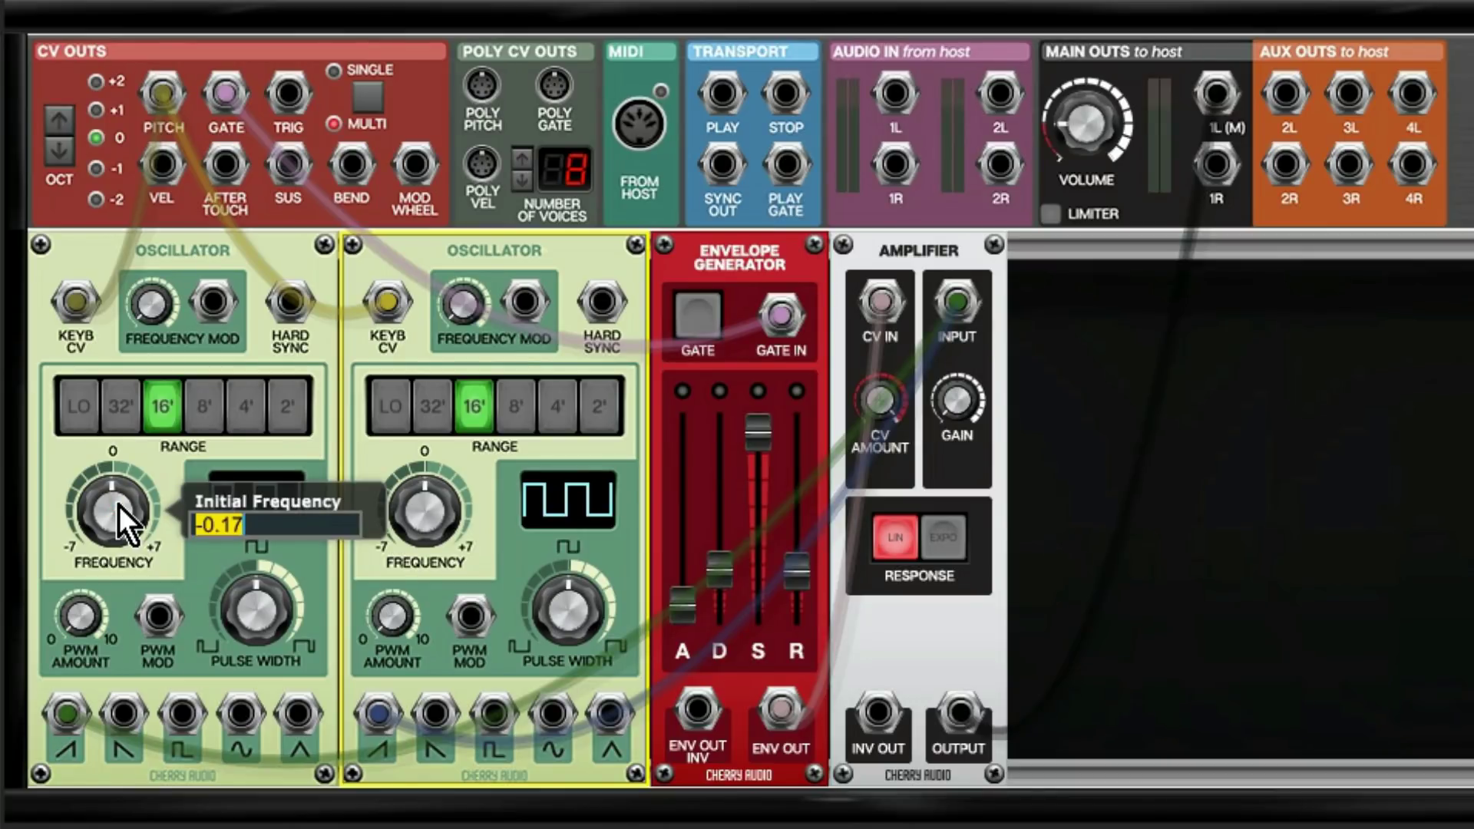
{"action": "type", "text": "-0.05"}
{"action": "key", "text": "Return"}
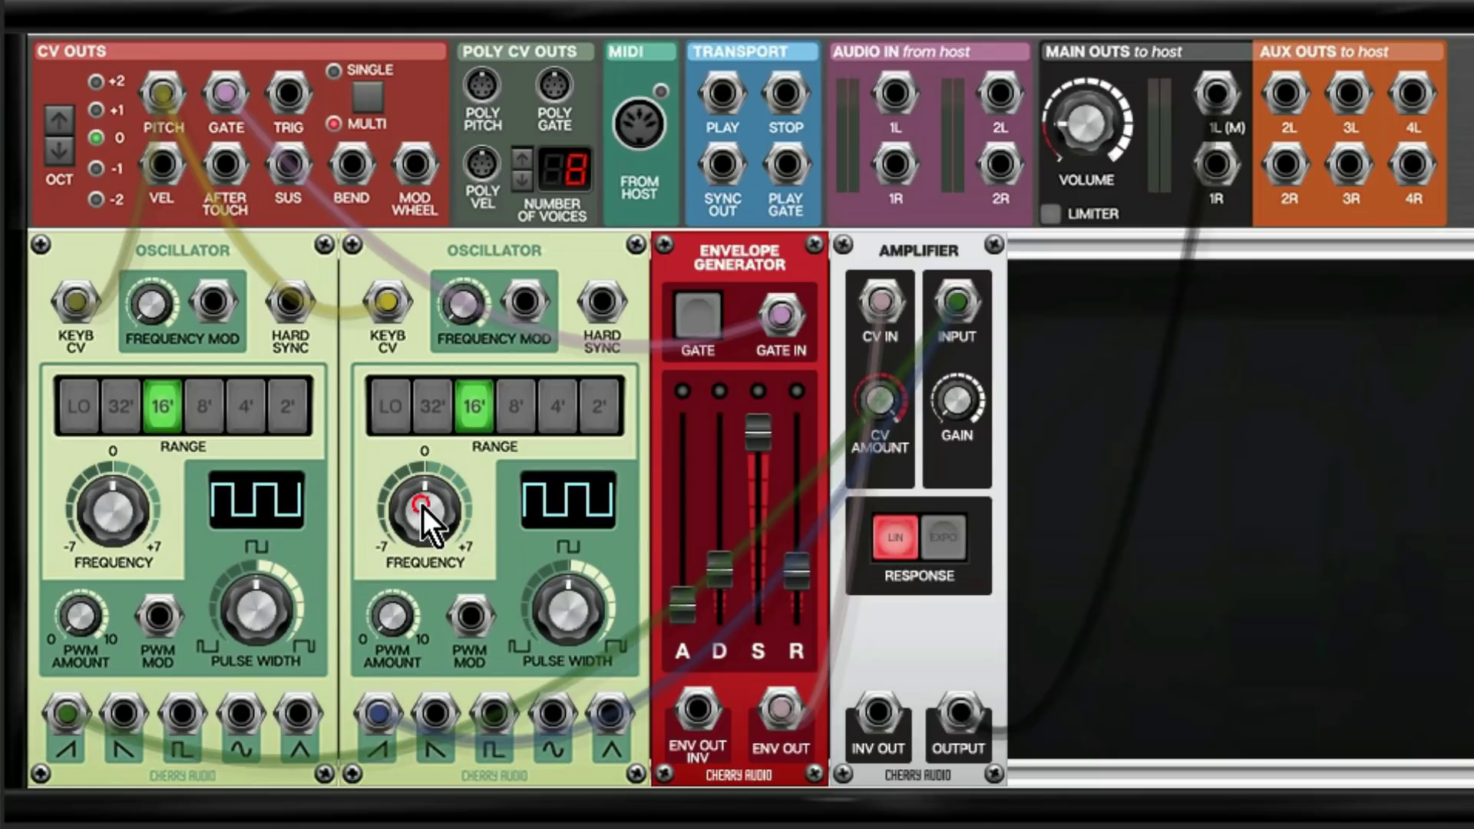
{"action": "double_click", "coordinate": [415, 508]}
{"action": "type", "text": "0.05"}
{"action": "key", "text": "Return"}
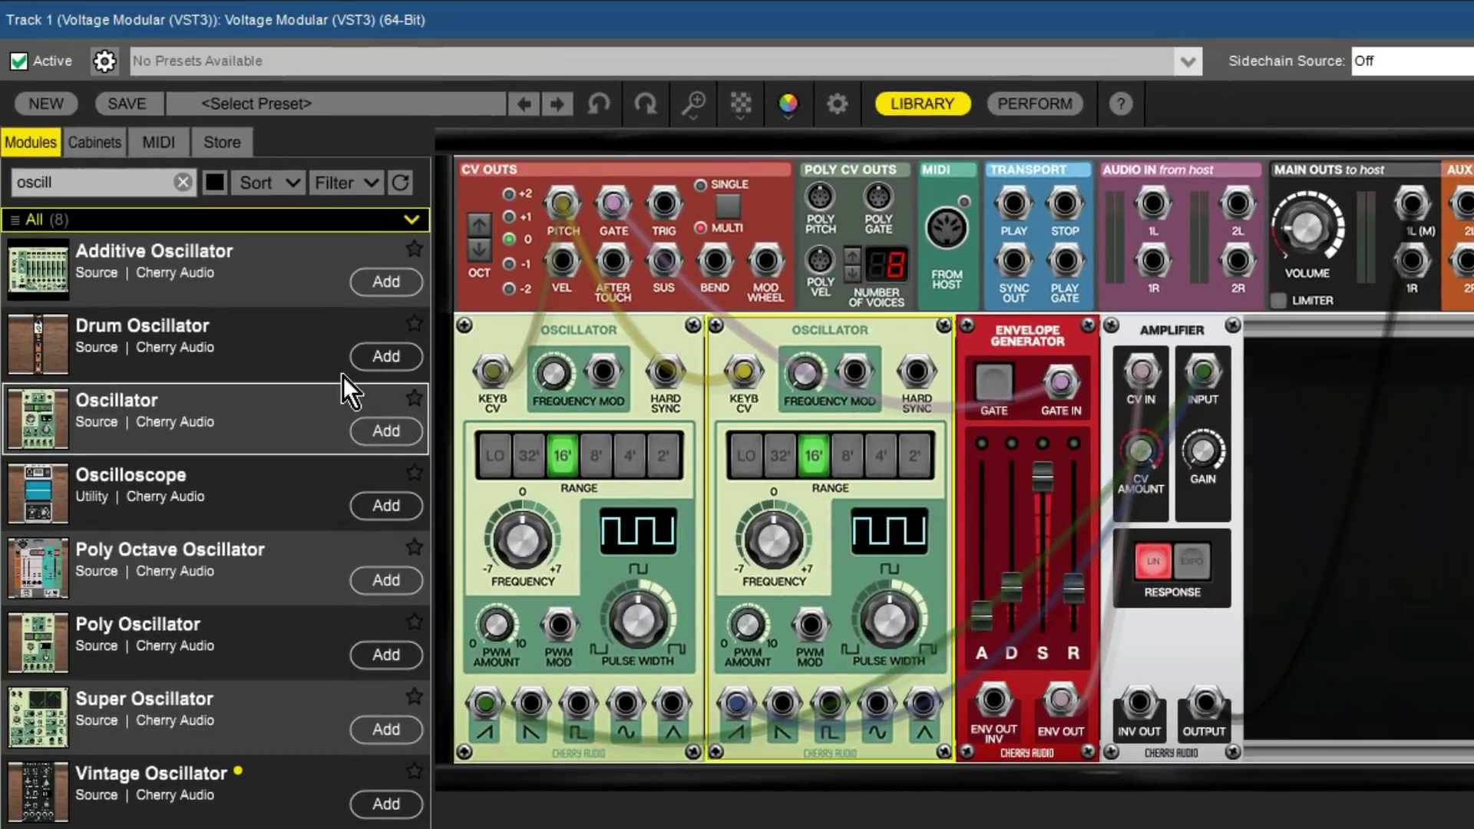
Search modules for 'filter' and place a Filter module in the rack after the Amplifier.
{"action": "left_click", "coordinate": [182, 182]}
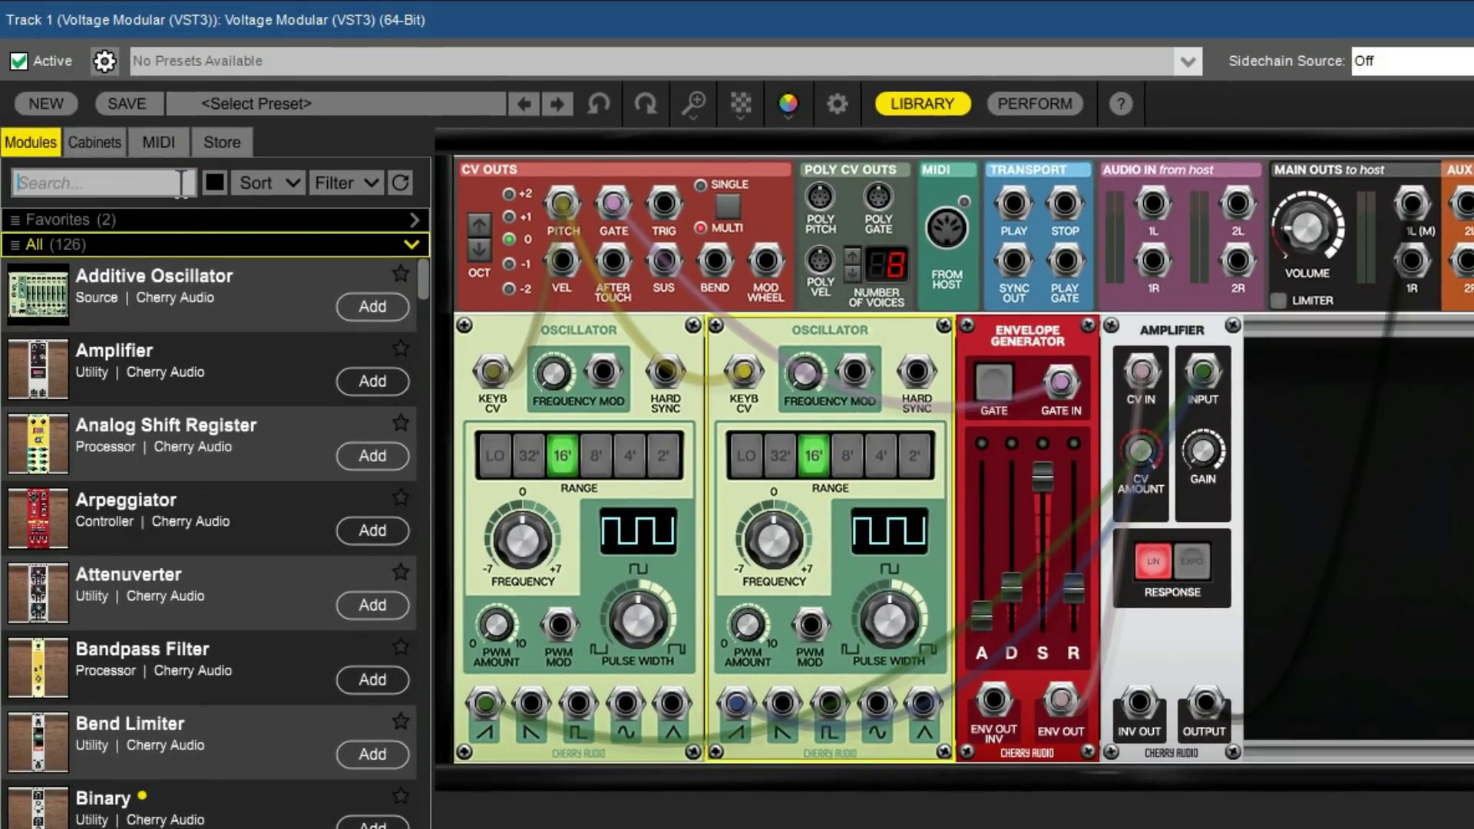
{"action": "type", "text": "filter"}
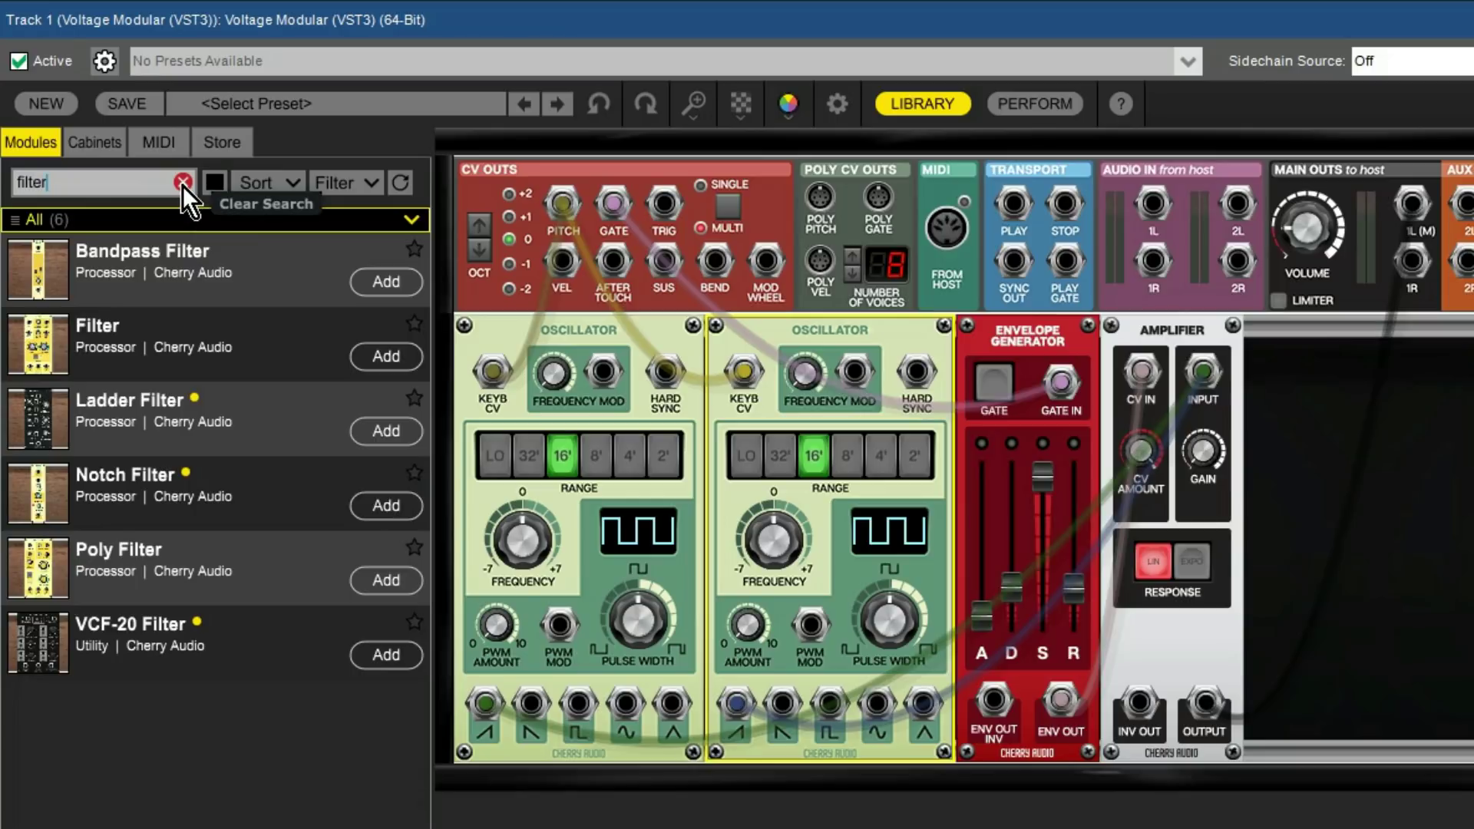
{"action": "left_click_drag", "start_coordinate": [121, 339], "coordinate": [1449, 386]}
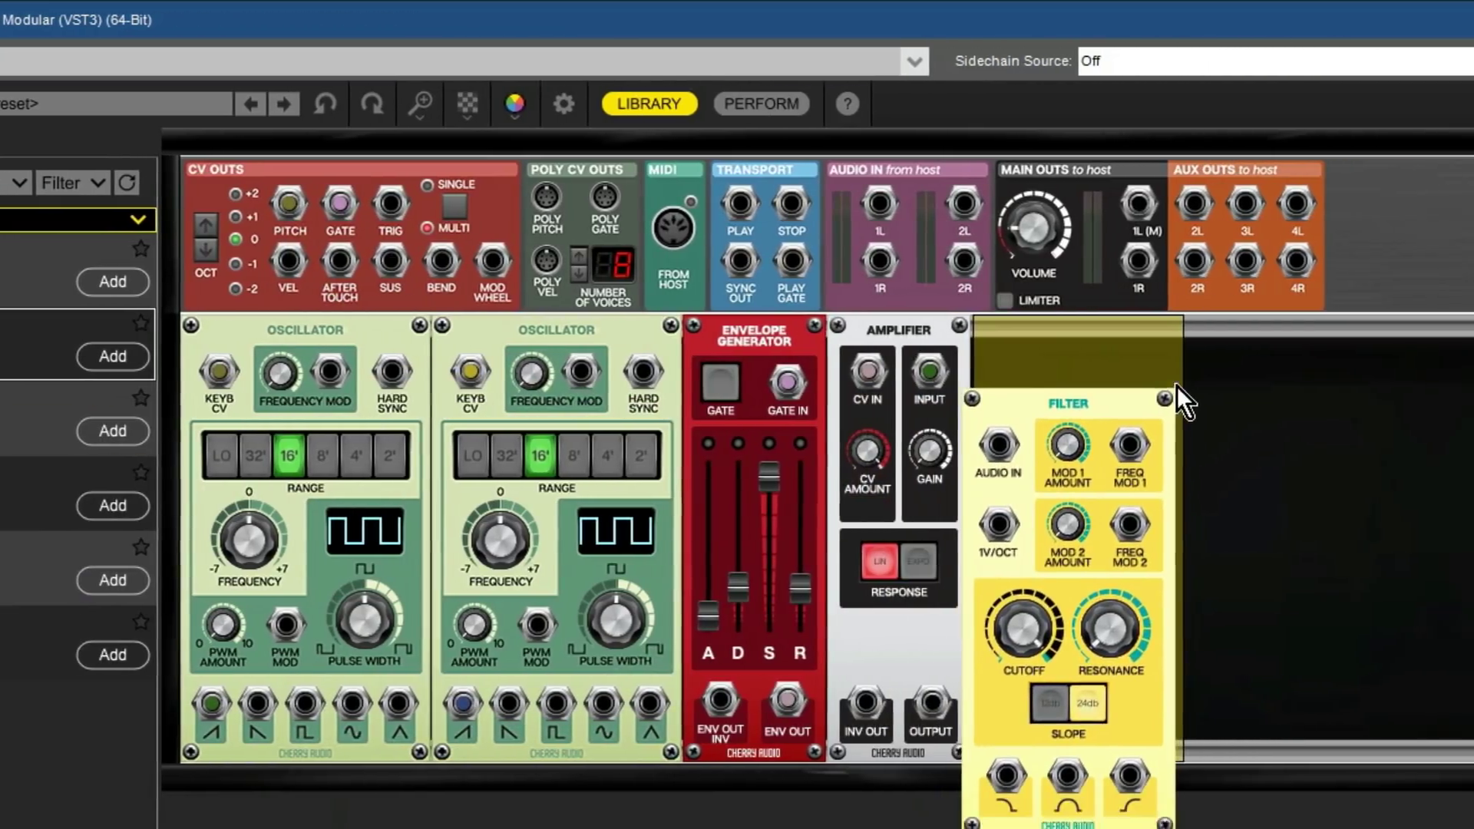
{"action": "left_click_drag", "start_coordinate": [1178, 388], "coordinate": [1174, 376]}
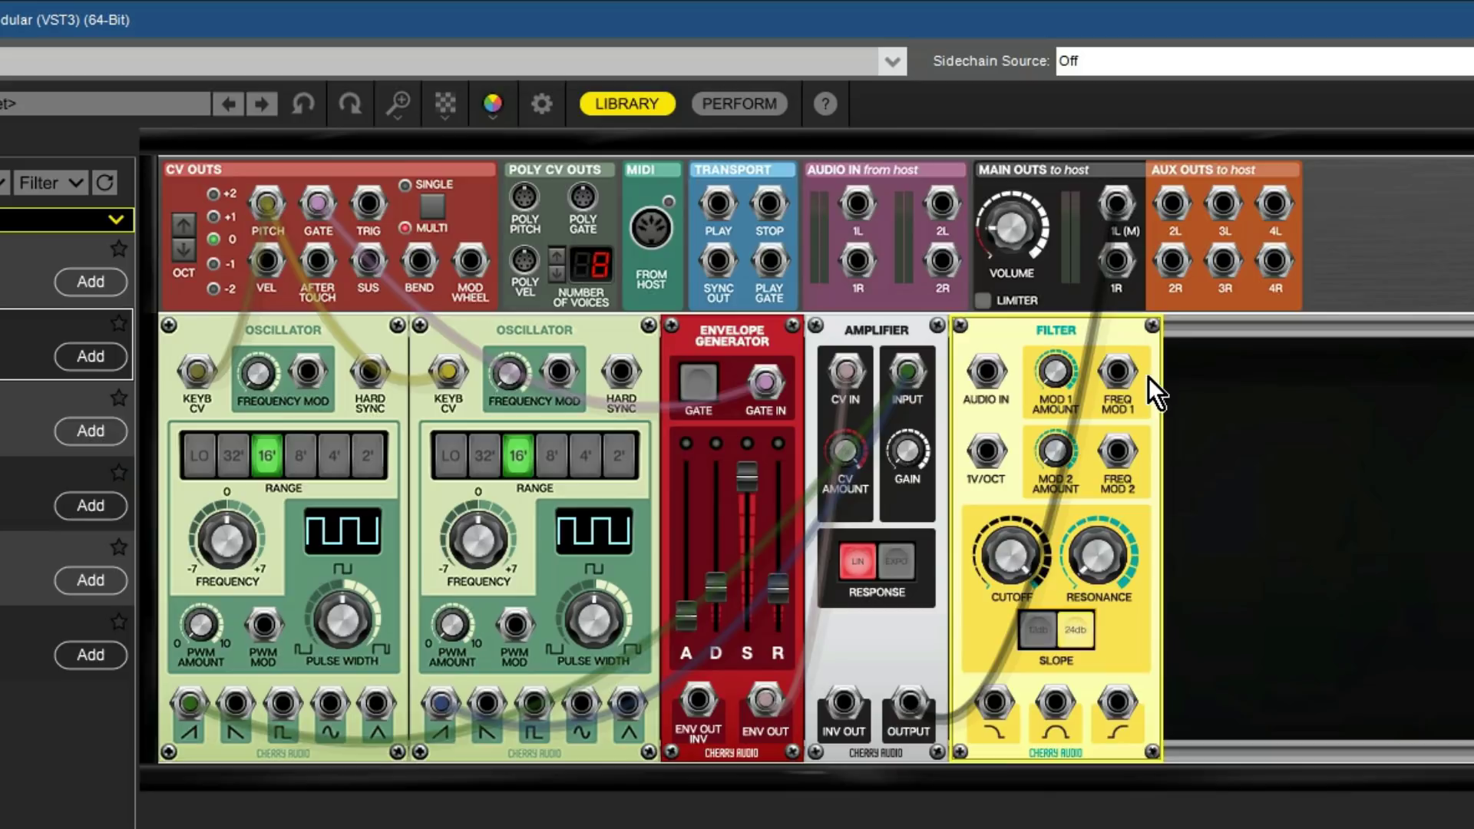
Unplug the Amplifier's cable from Main Outs 1R.
{"action": "left_click_drag", "start_coordinate": [1120, 262], "coordinate": [985, 374]}
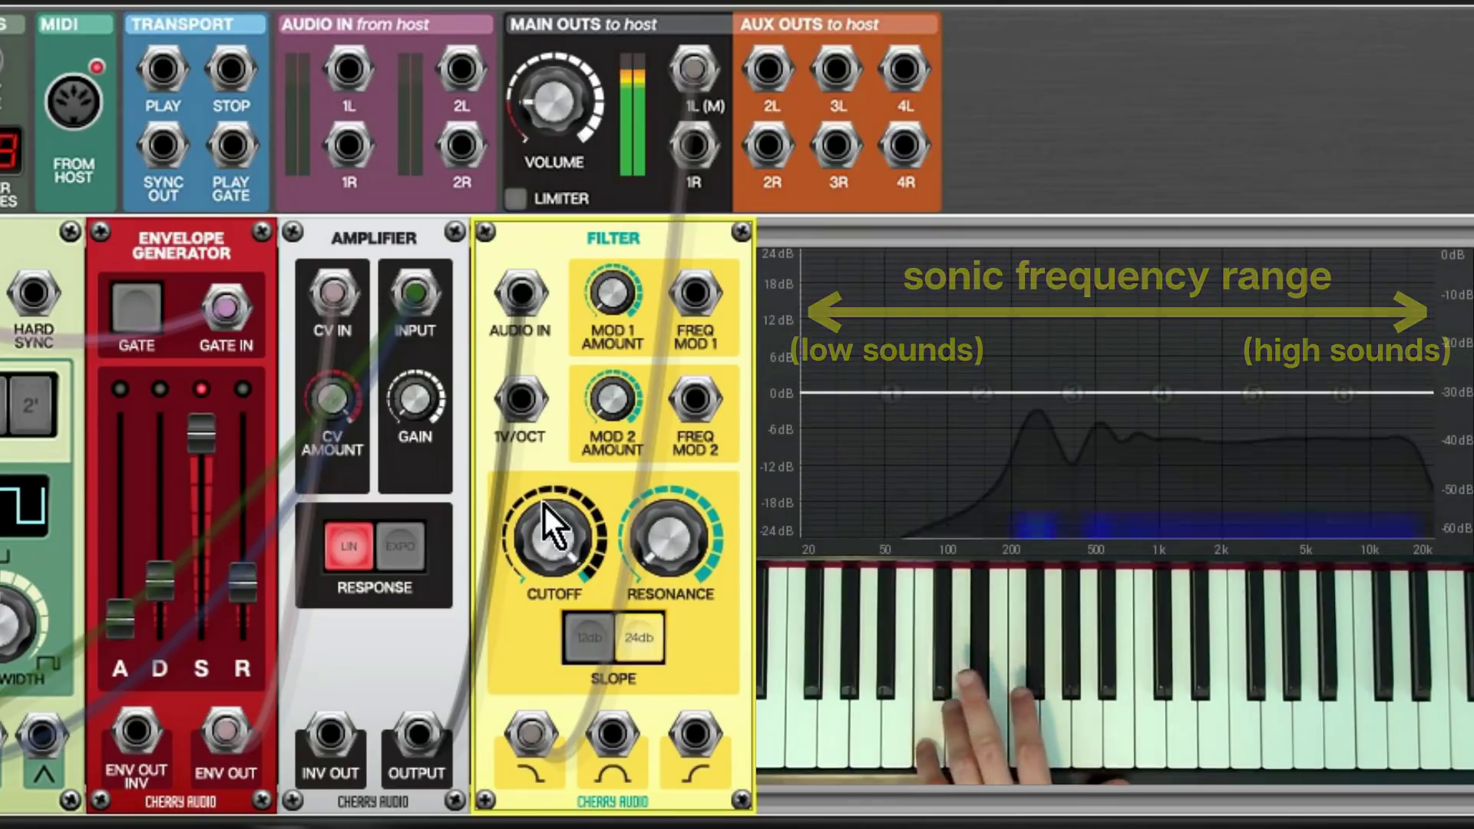
Set the Filter cutoff to about 2560 Hz and resonance to about 55%.
{"action": "left_click_drag", "start_coordinate": [542, 504], "coordinate": [582, 271]}
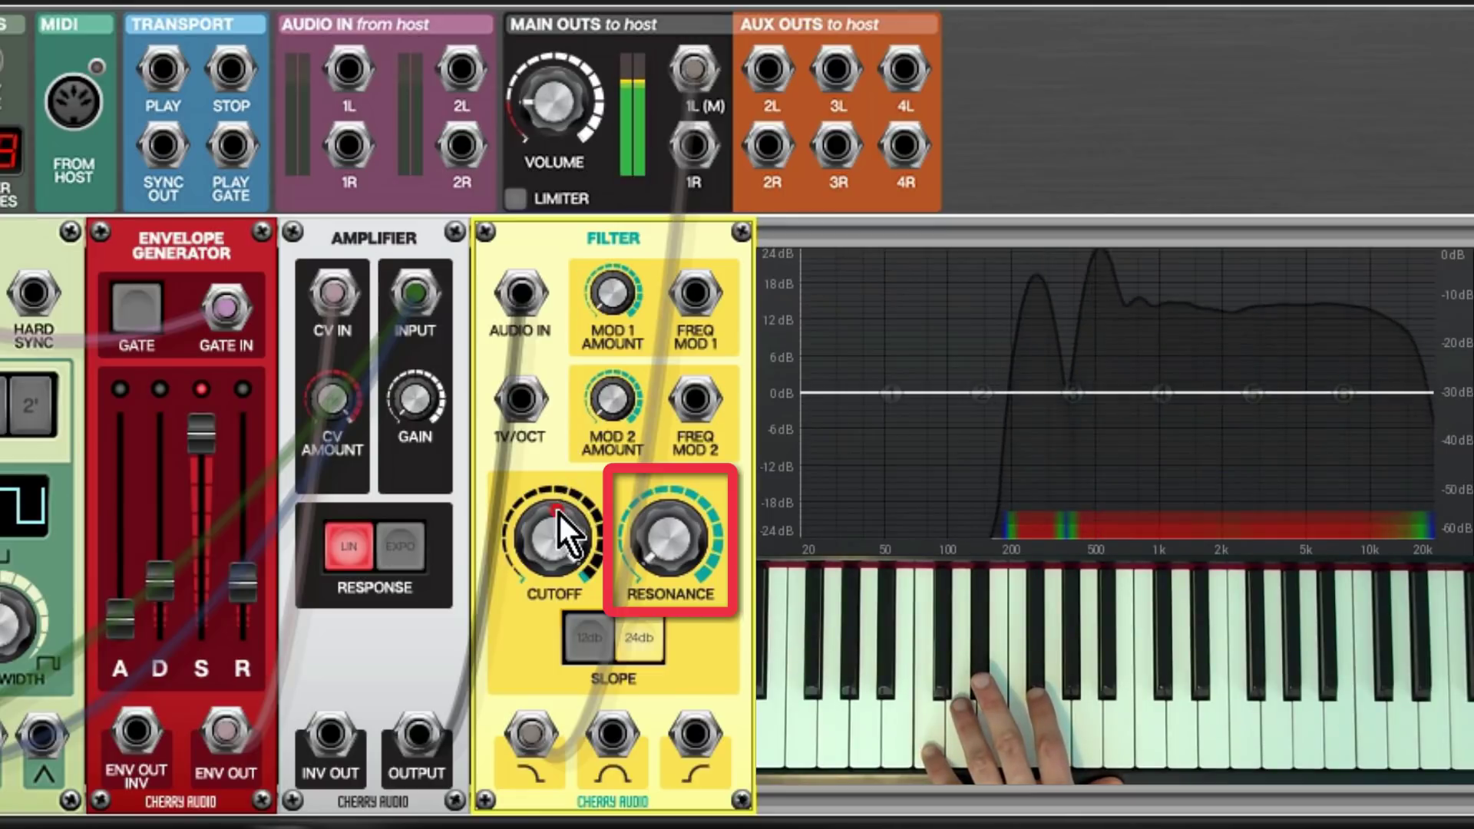
{"action": "left_click_drag", "start_coordinate": [559, 518], "coordinate": [571, 667]}
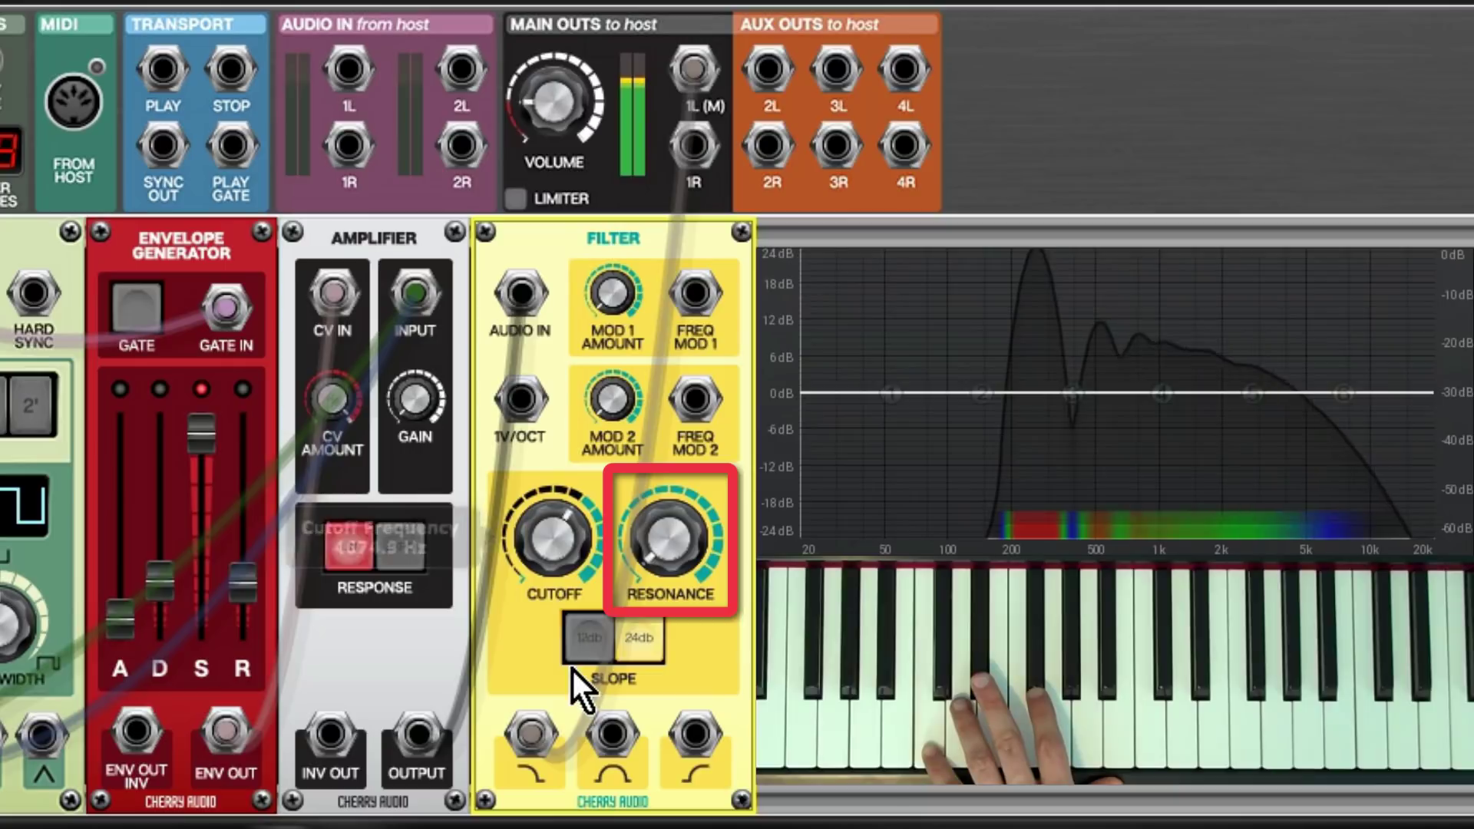
{"action": "left_click_drag", "start_coordinate": [675, 556], "coordinate": [647, 500]}
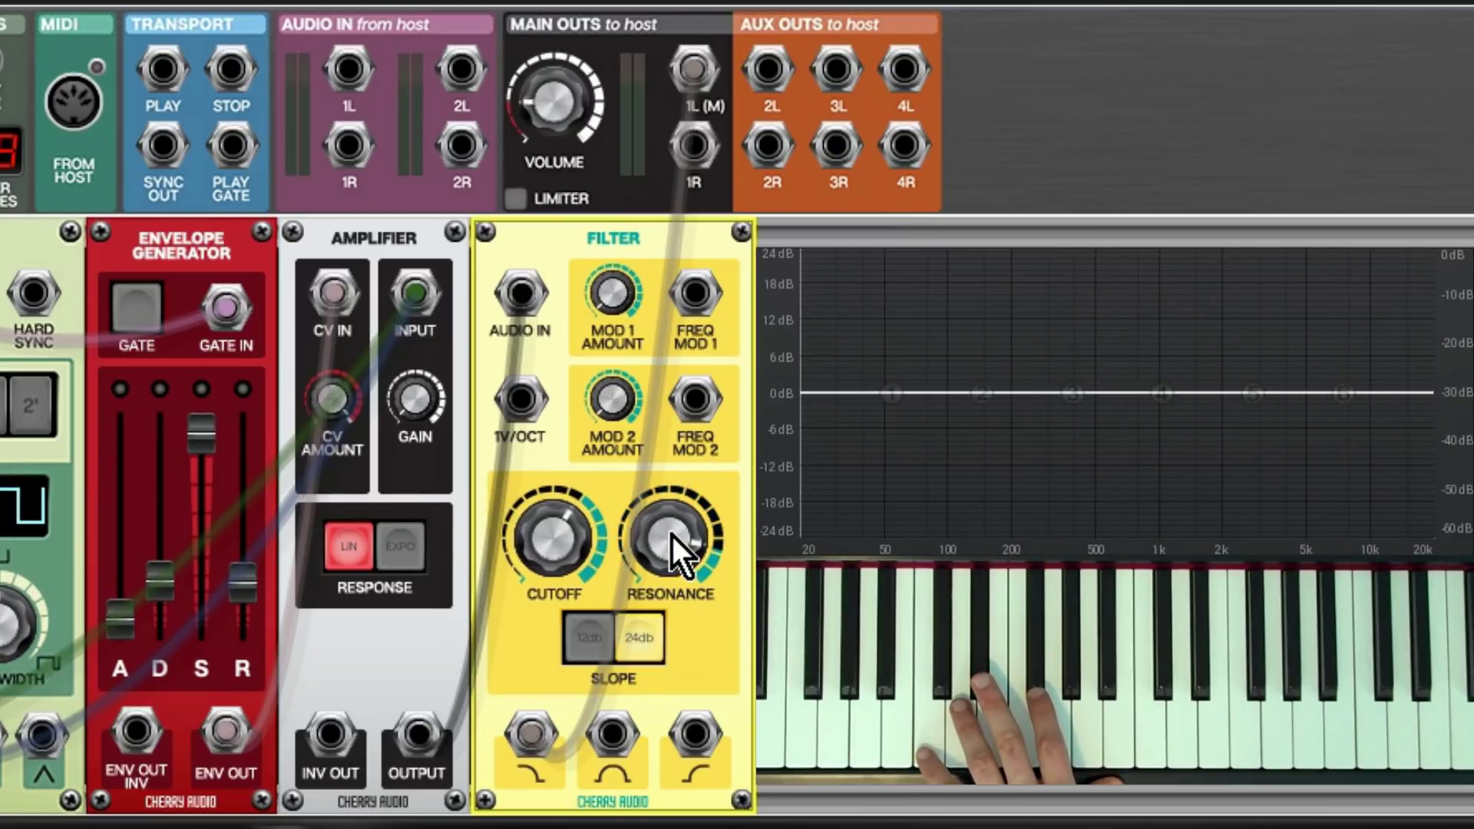
{"action": "mouse_move", "coordinate": [672, 536]}
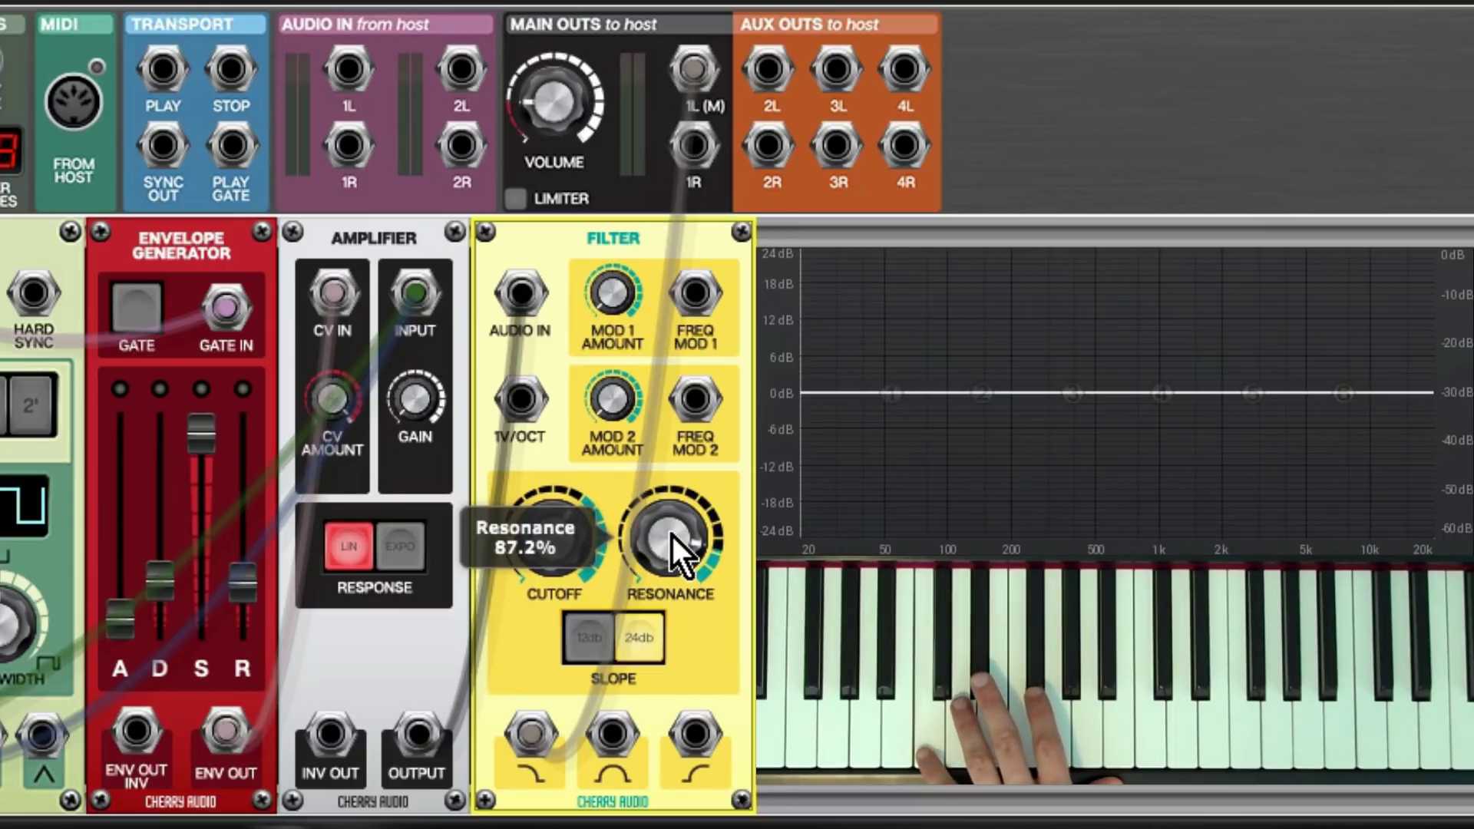
{"action": "left_click_drag", "start_coordinate": [678, 553], "coordinate": [682, 660]}
{"action": "left_click_drag", "start_coordinate": [564, 533], "coordinate": [559, 608]}
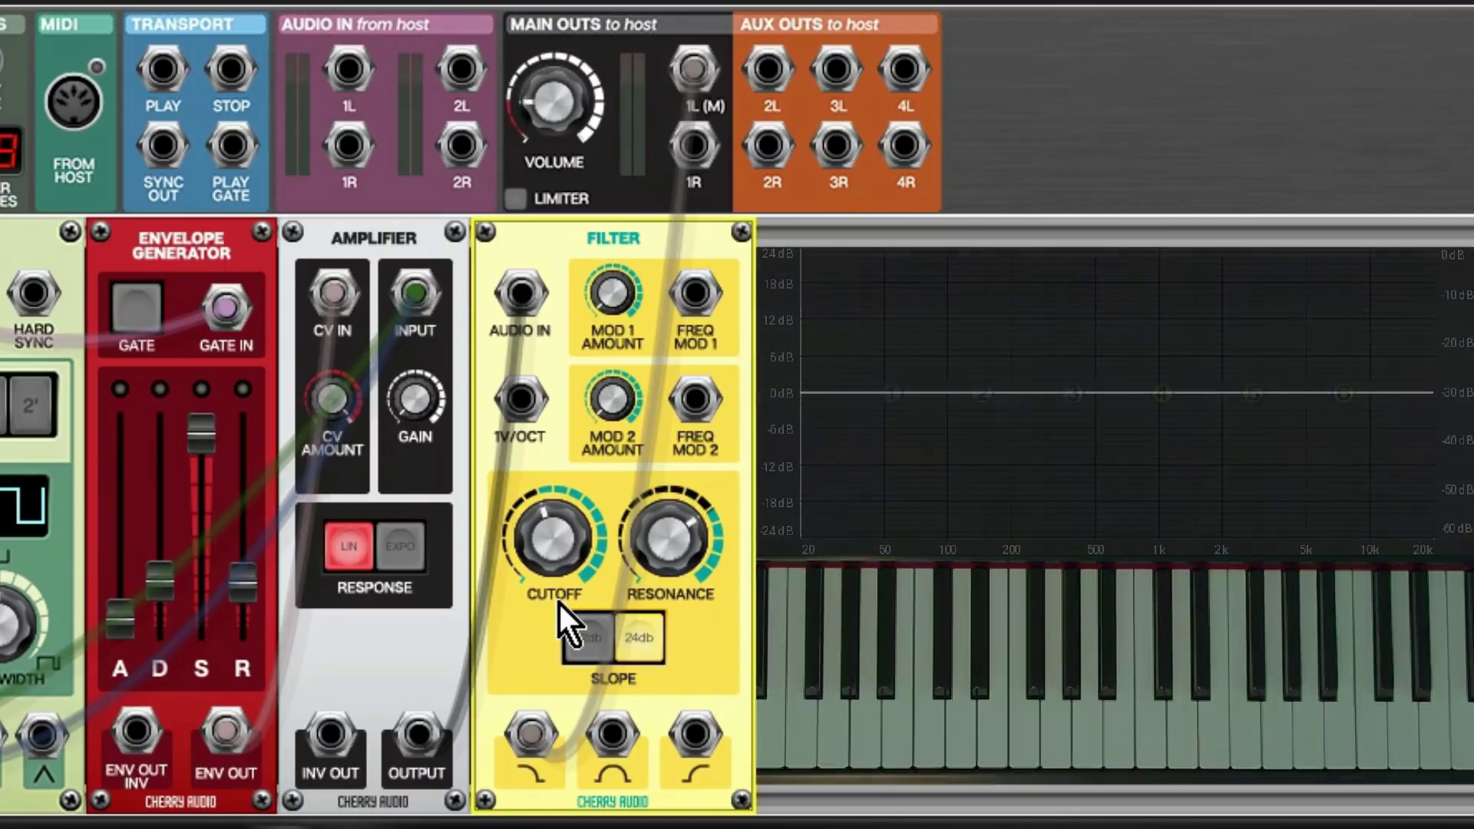